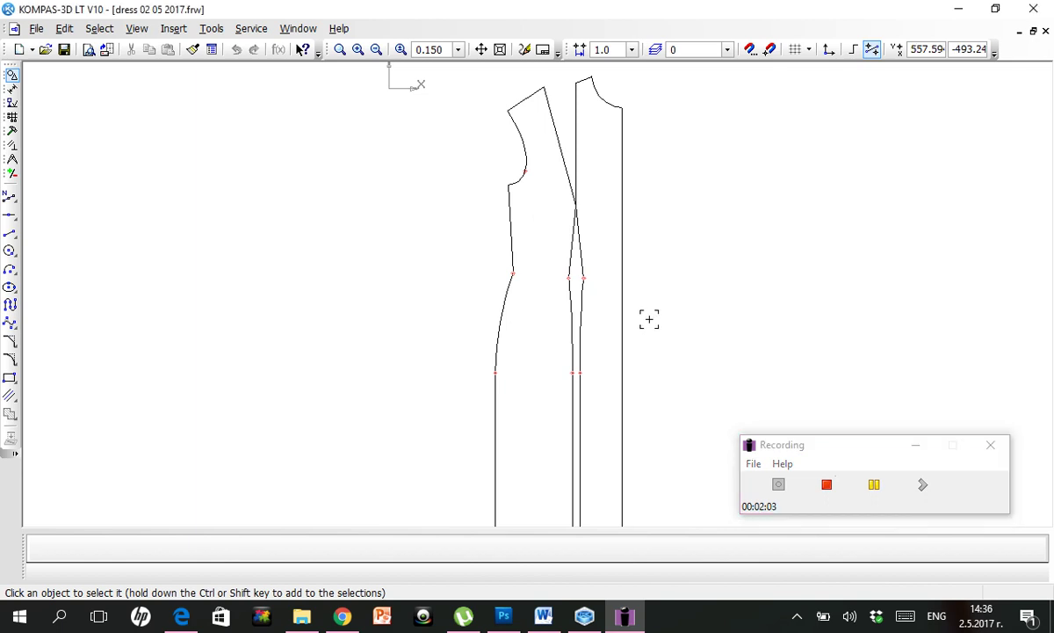
Select every line of the half-dress pattern and start the Symmetry command from the Edit toolbar.
key("ctrl+a")
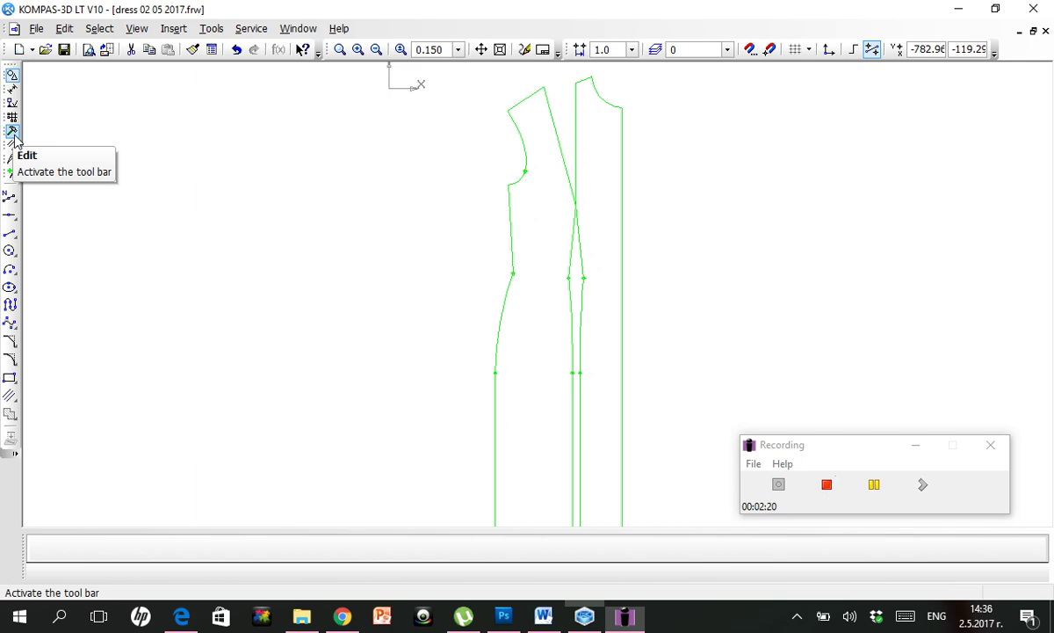
left_click(14, 134)
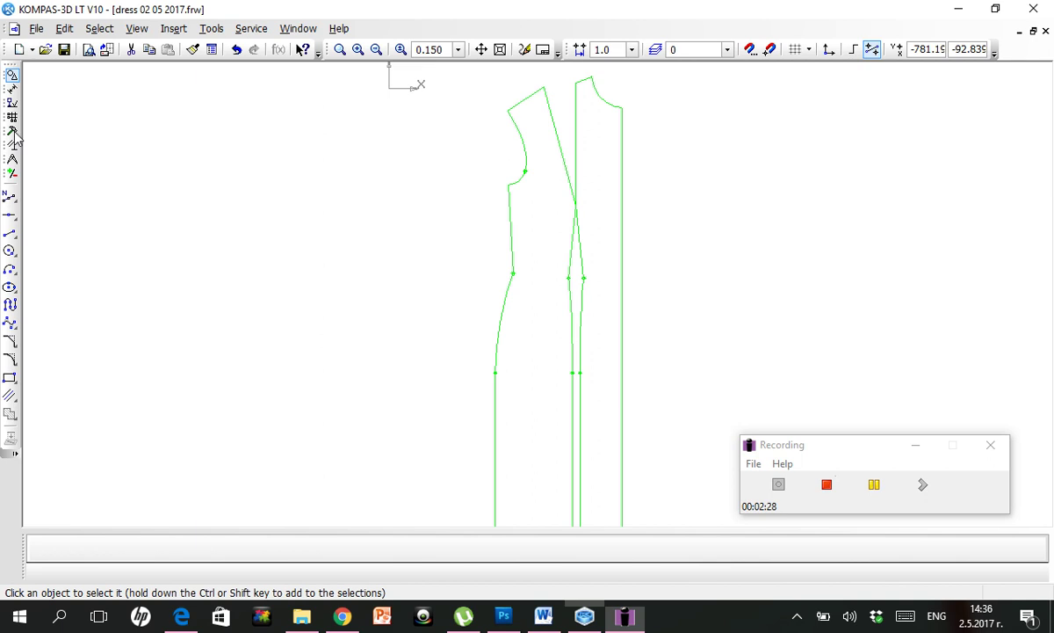
left_click(13, 132)
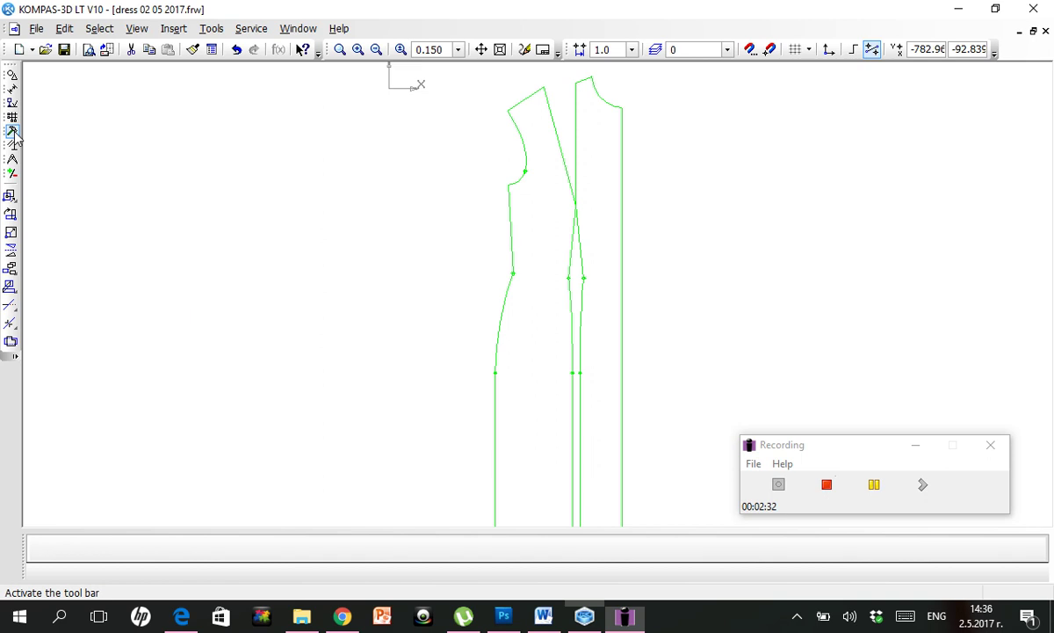
left_click(10, 251)
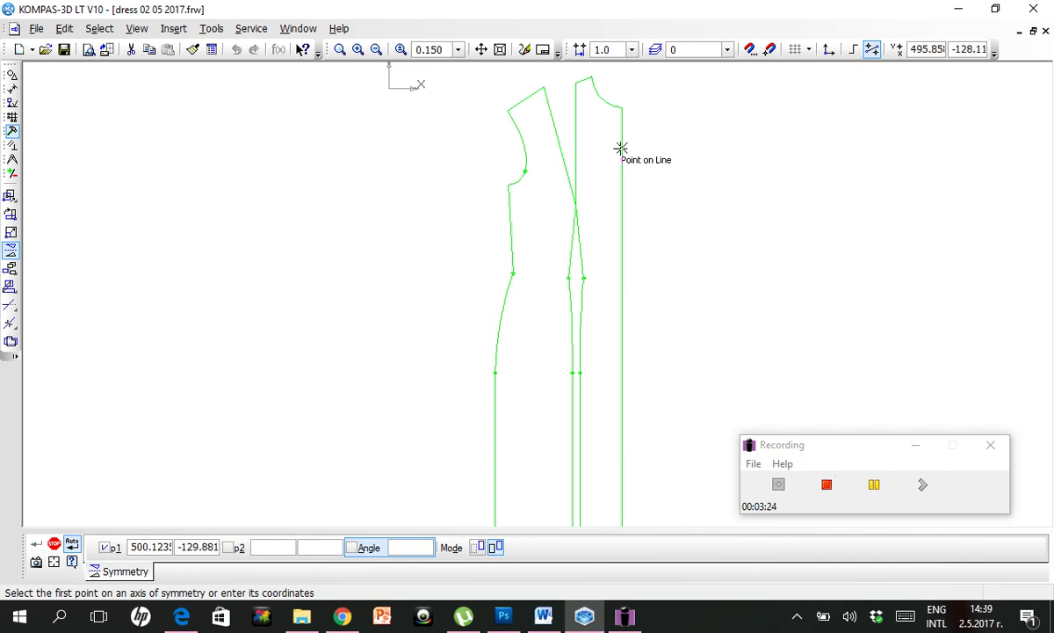
Mirror the half pattern about the right-hand vertical line, keeping the original half.
left_click(621, 148)
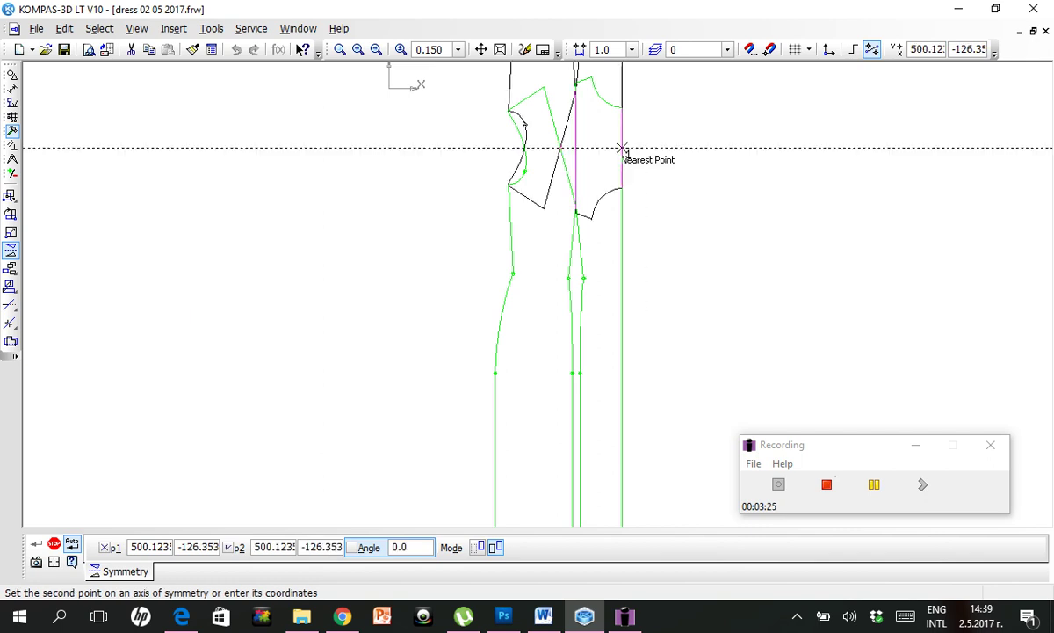
left_click(622, 339)
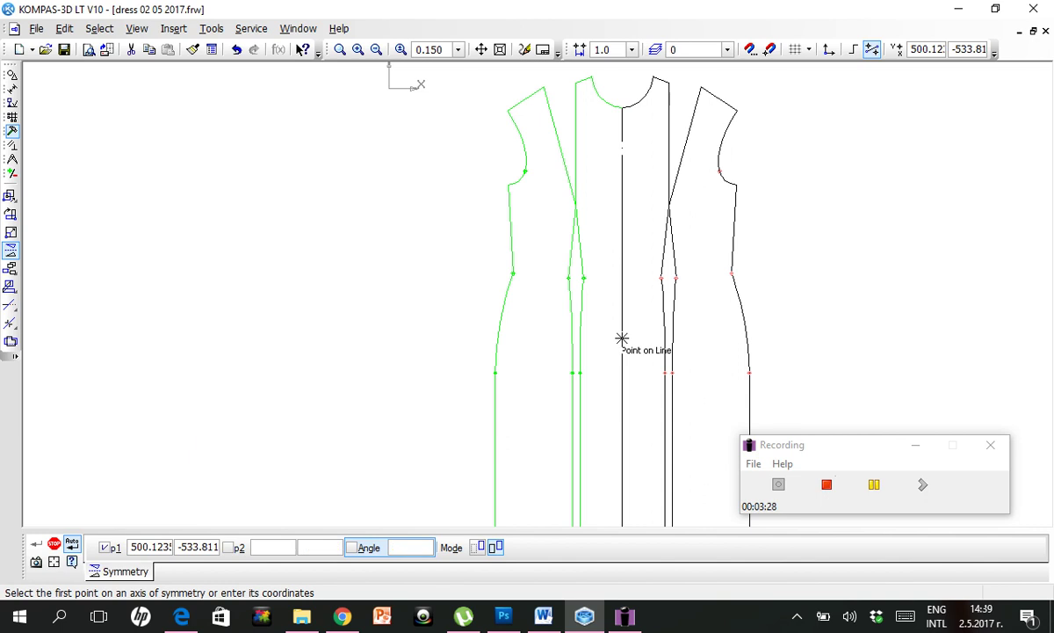
key("Escape")
key("Escape")
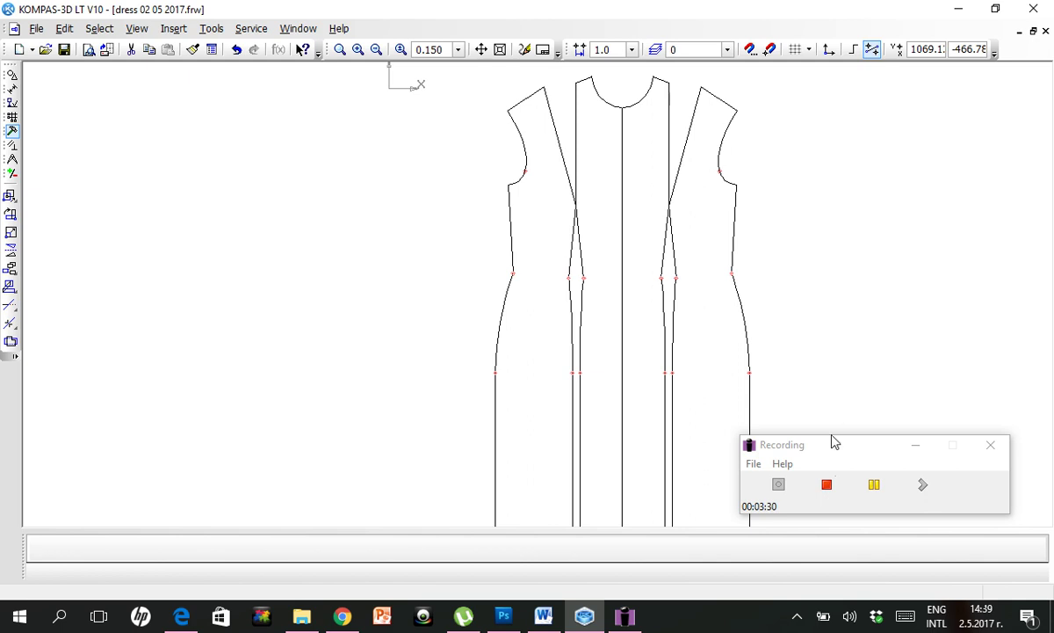
left_click(875, 485)
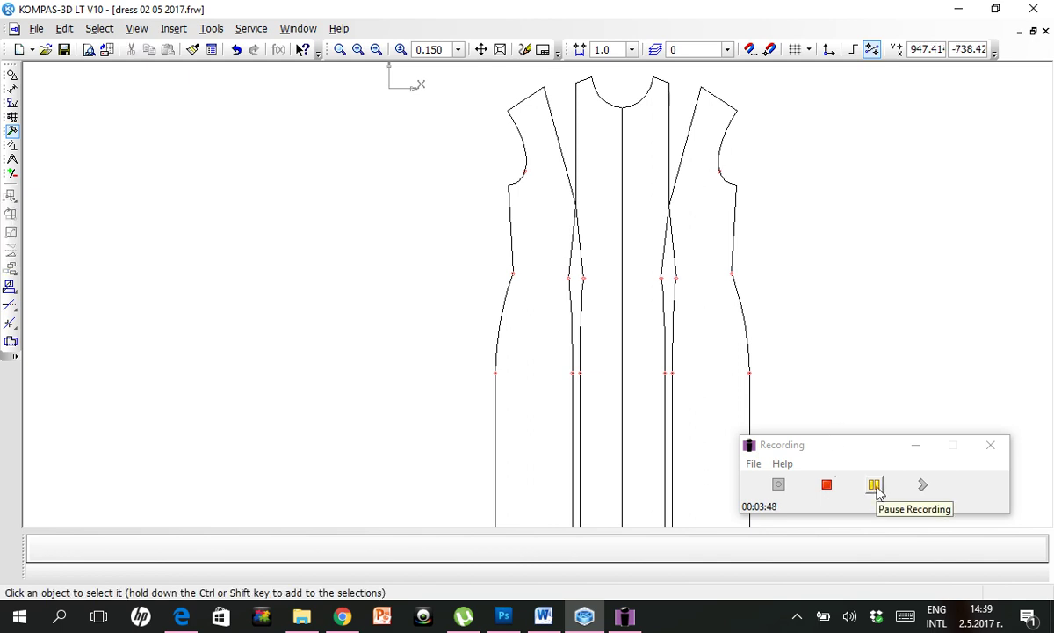
Pan and zoom in four times to frame the neckline and upper bodice.
left_click(876, 485)
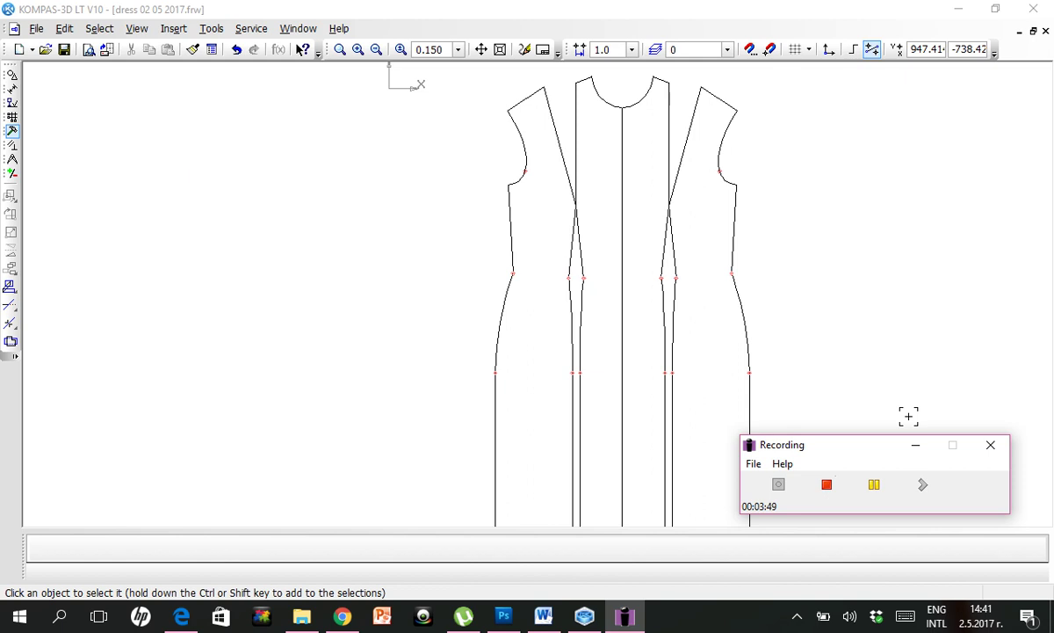
left_click(481, 51)
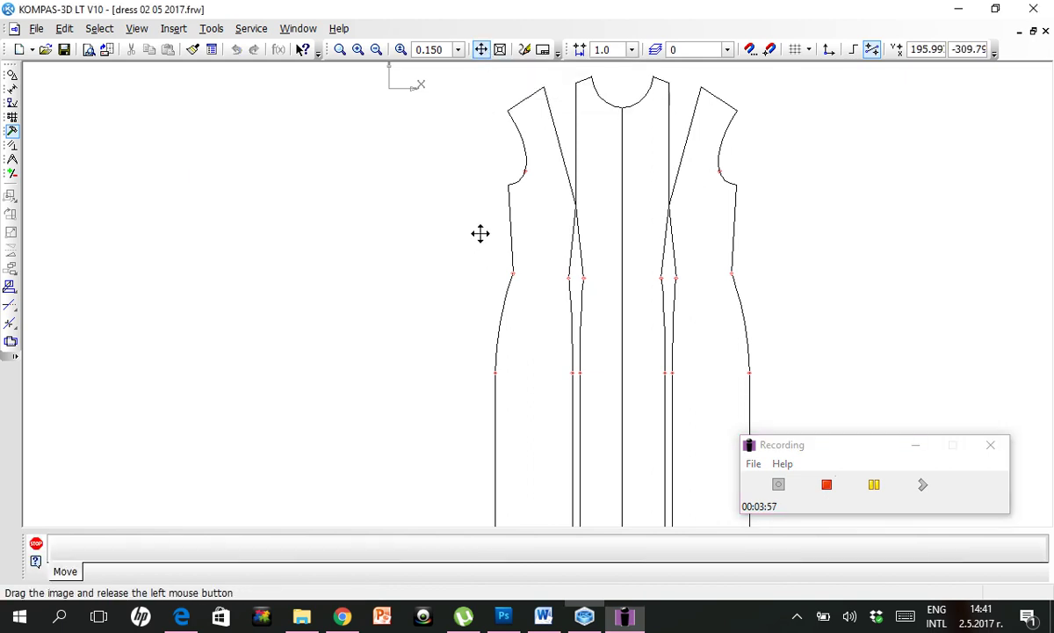
mouse_move(489, 233)
left_mouse_down()
mouse_move(384, 349)
mouse_move(405, 332)
mouse_move(419, 375)
mouse_move(422, 335)
left_mouse_up()
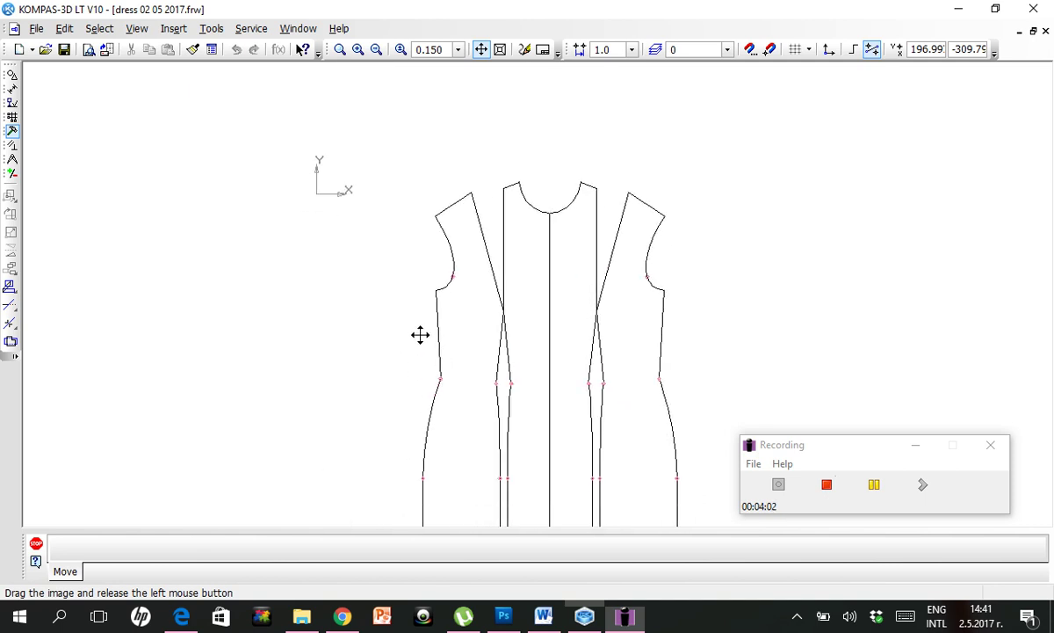
left_click(357, 50)
left_click(358, 51)
left_click(357, 50)
left_click(357, 50)
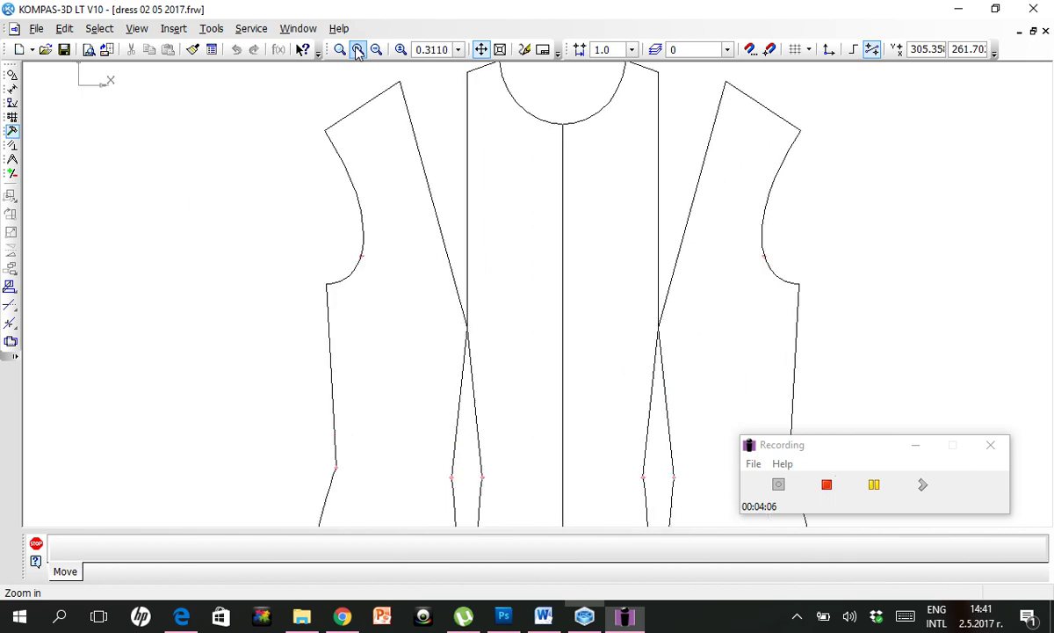
left_click_drag(516, 138, 511, 162)
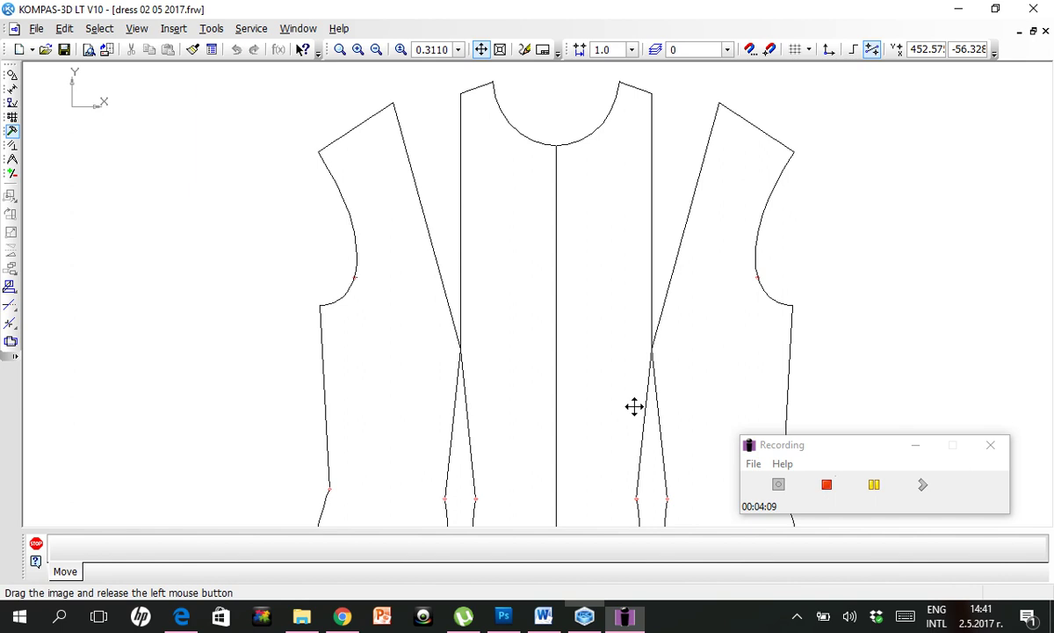
left_click(14, 76)
left_click(11, 252)
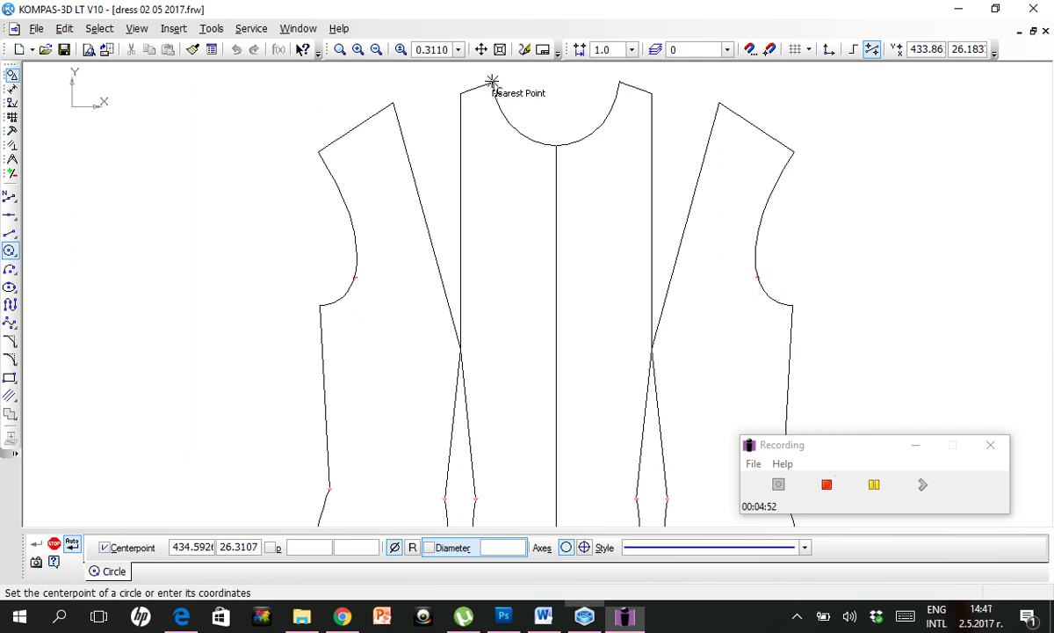
left_click(492, 82)
type("910")
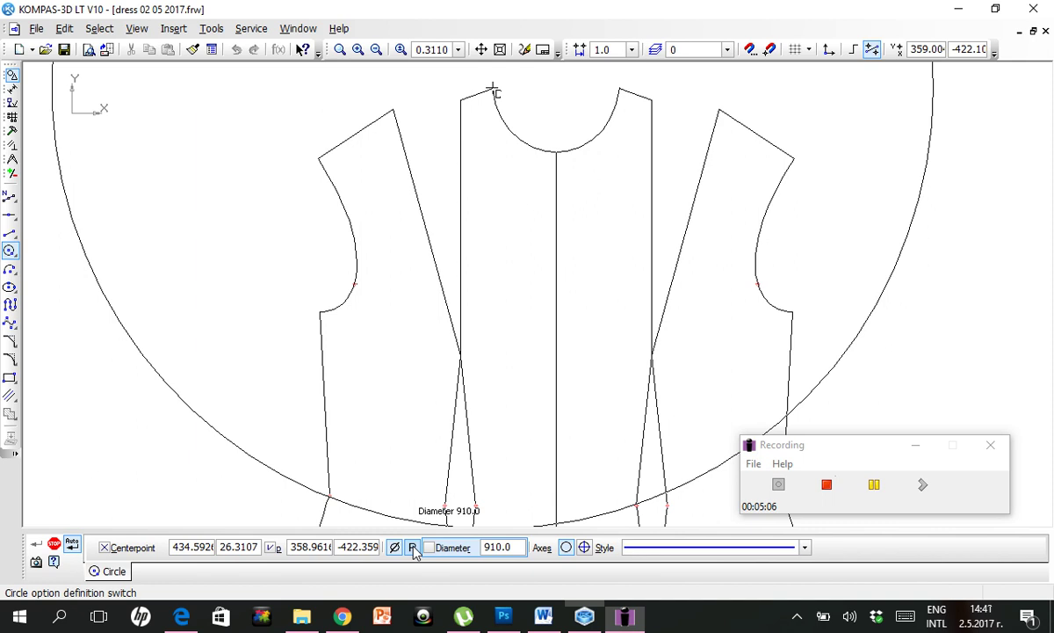
left_click(413, 547)
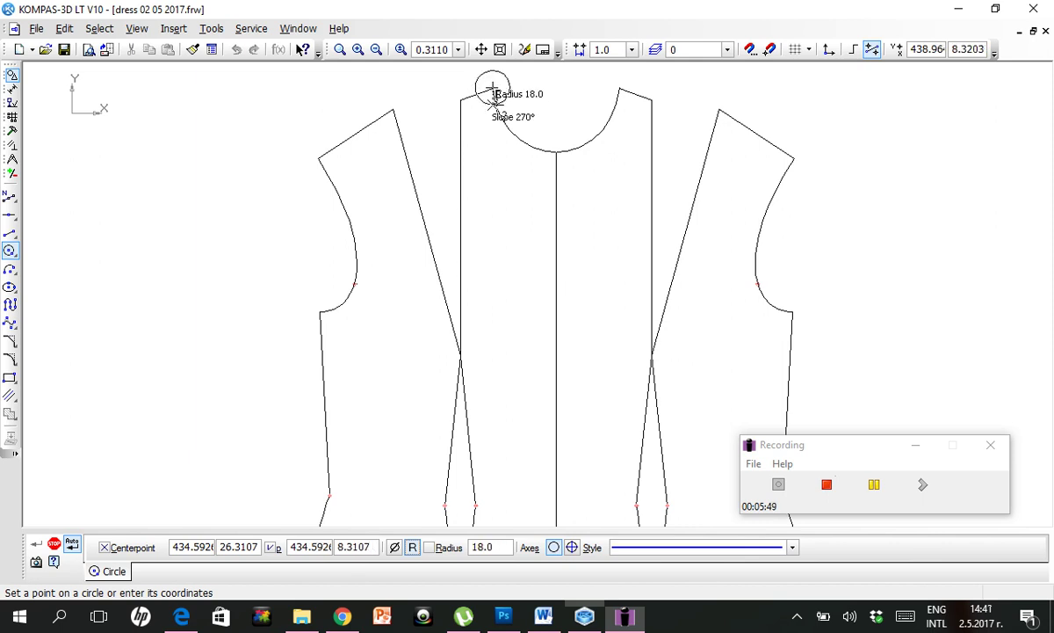
left_click(483, 546)
left_click_drag(481, 542, 466, 548)
type("1")
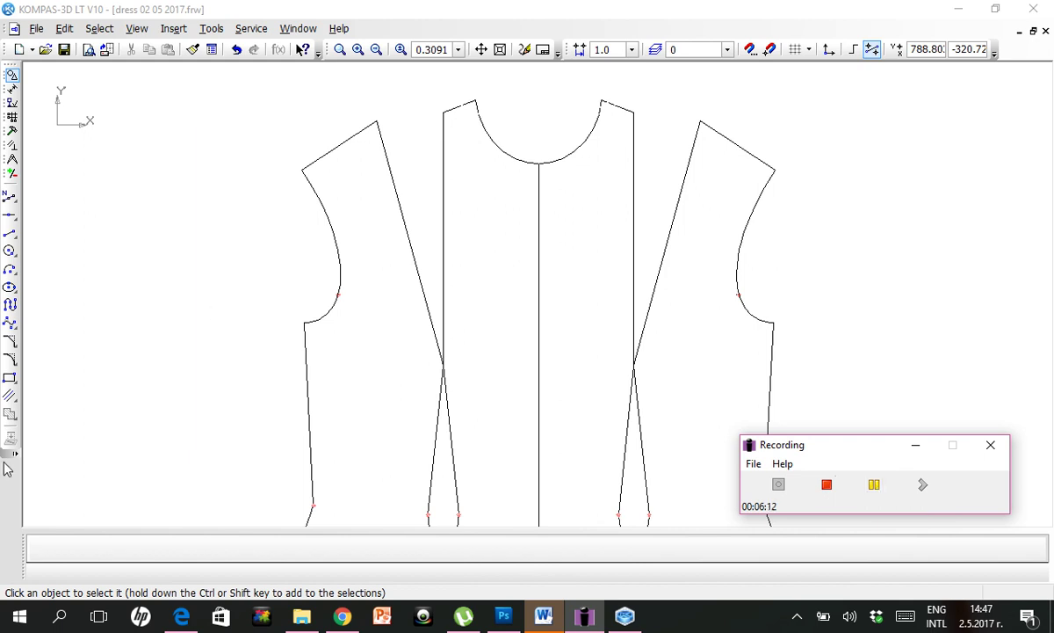
Draw radius-15 circles at both neckline corners and a radius-10 circle at the centre-front neck point.
left_click(10, 250)
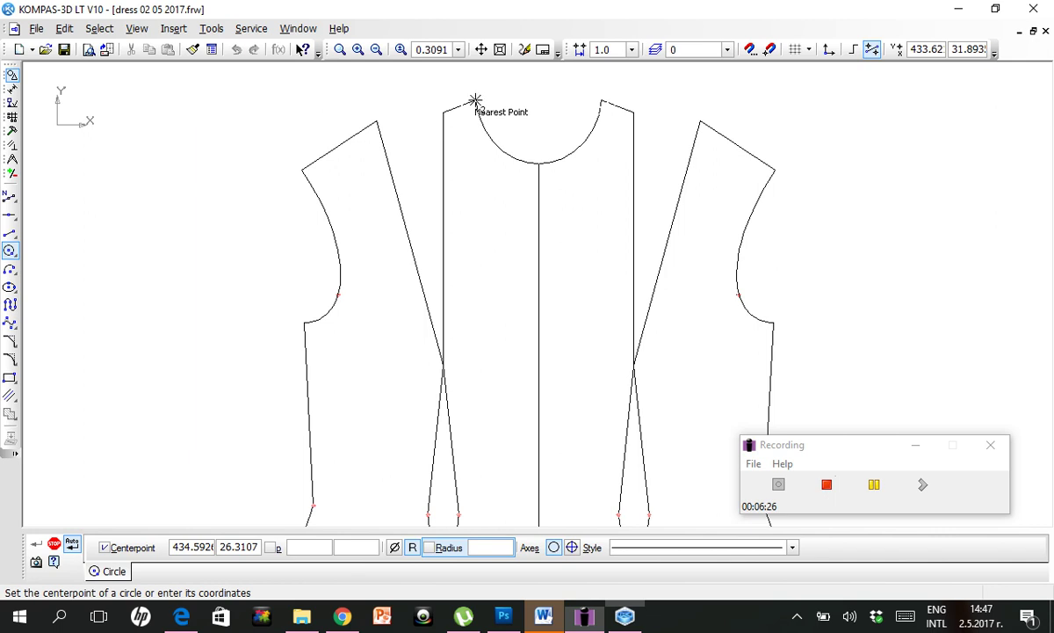
left_click(474, 96)
type("15")
key("Return")
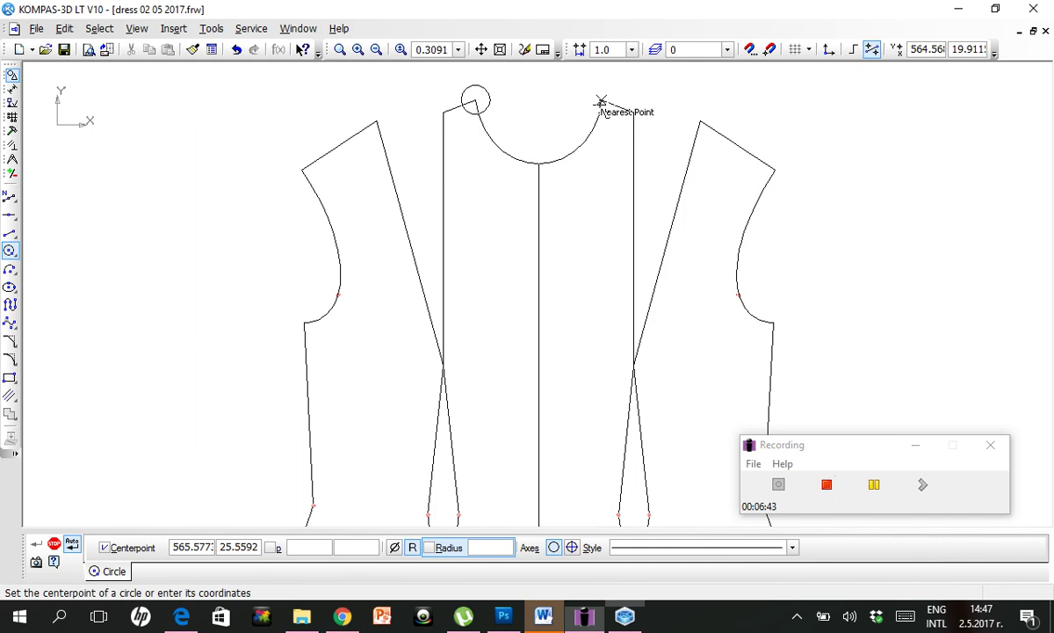
left_click(600, 101)
type("1")
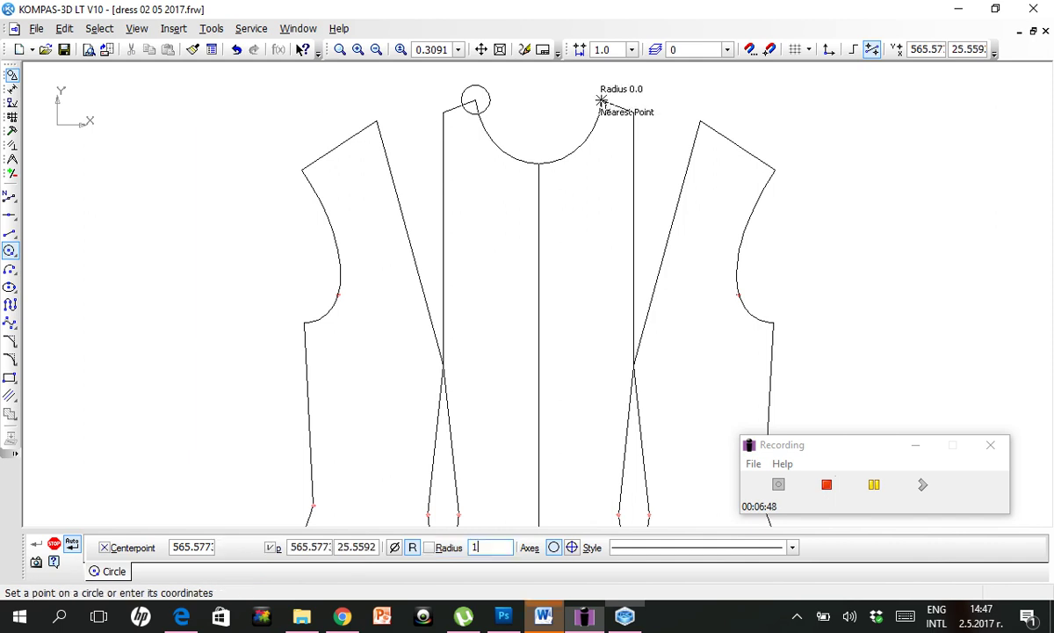
type("5")
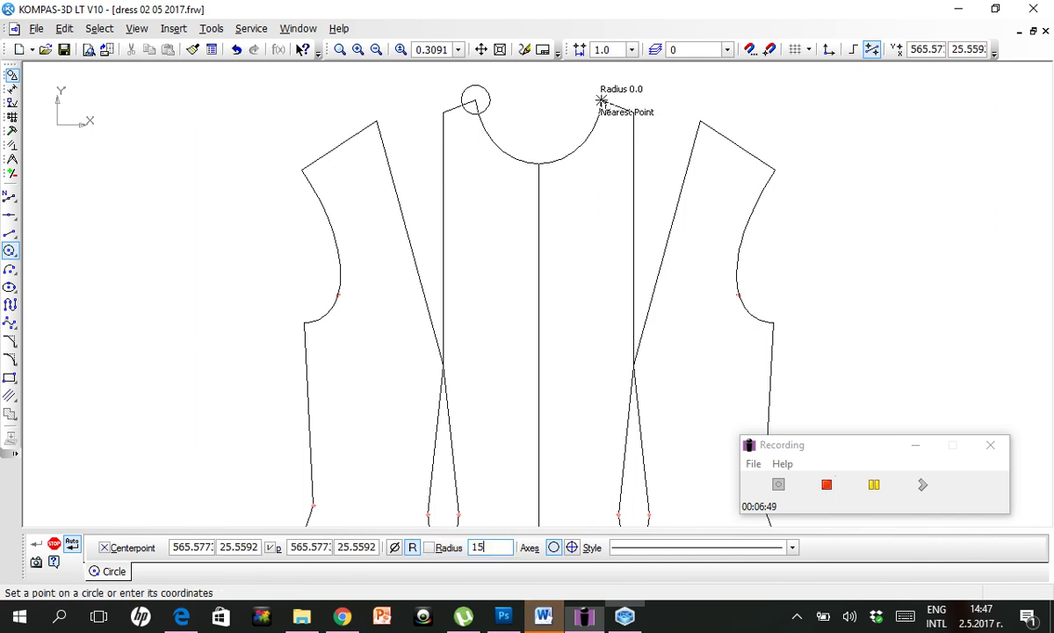
key("Return")
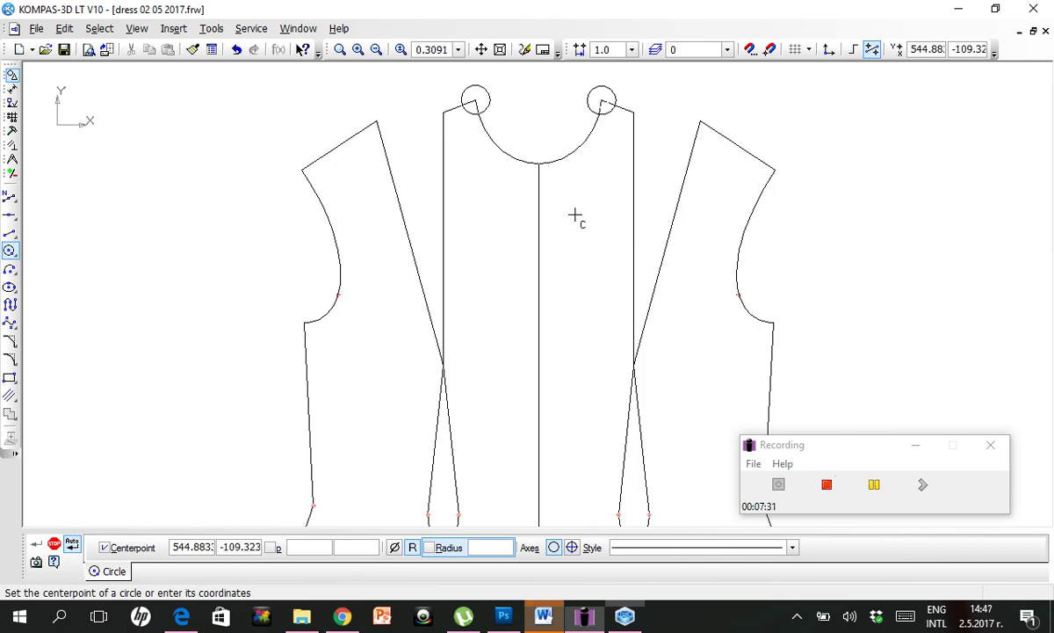
left_click(539, 165)
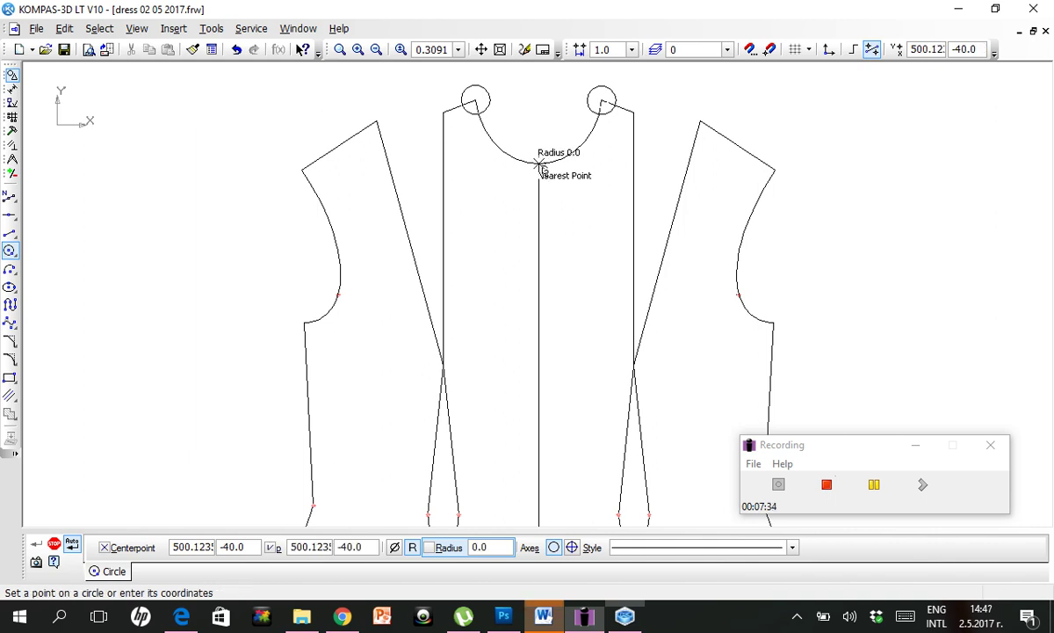
type("10")
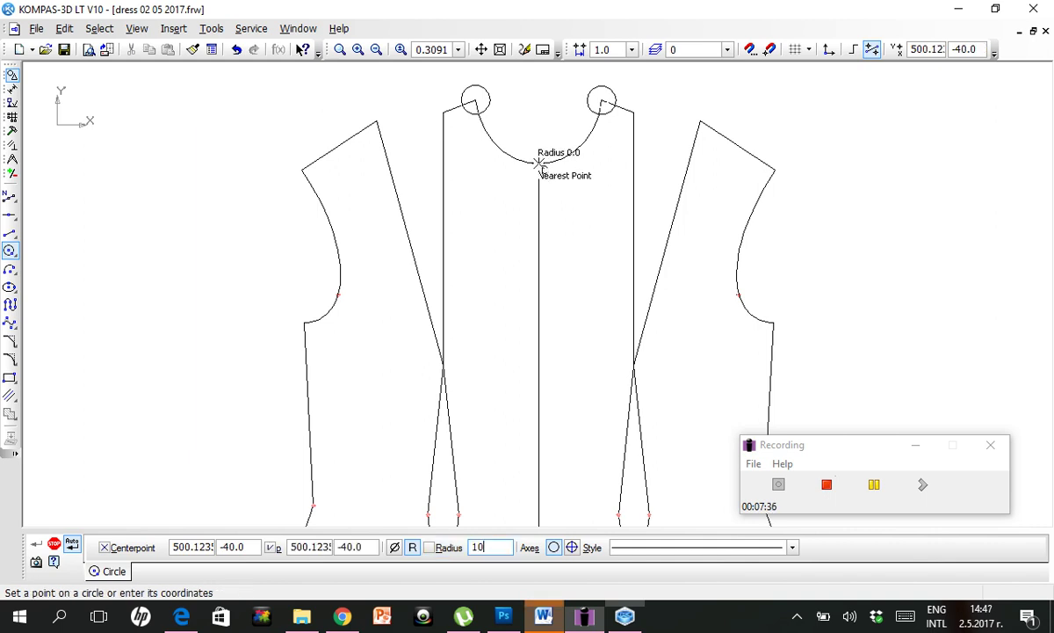
key("Return")
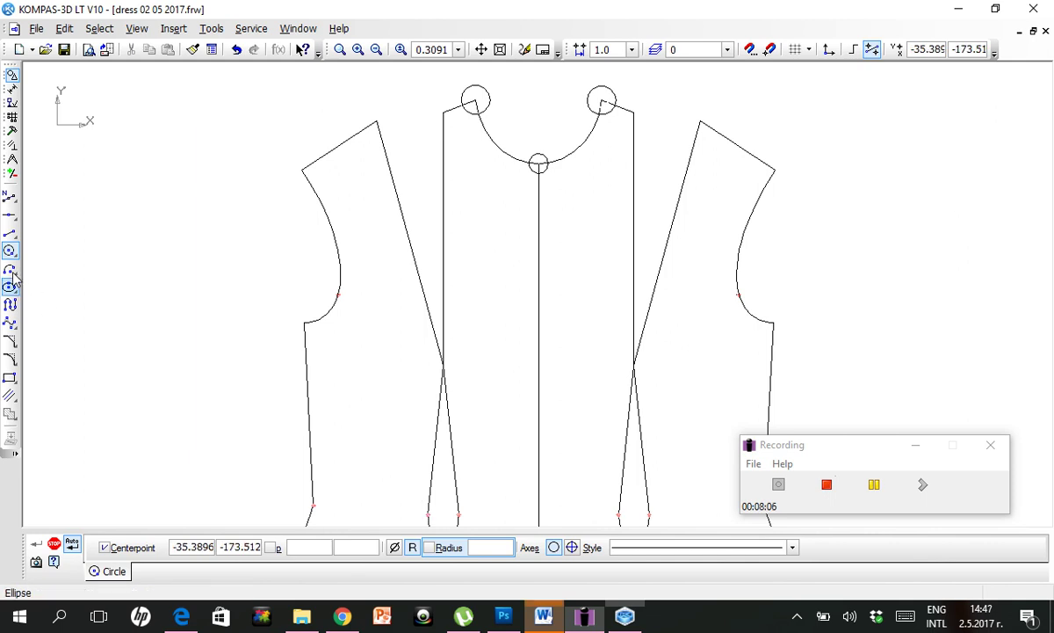
Start the Arc by 3 points tool with the Normal line style.
left_click(11, 273)
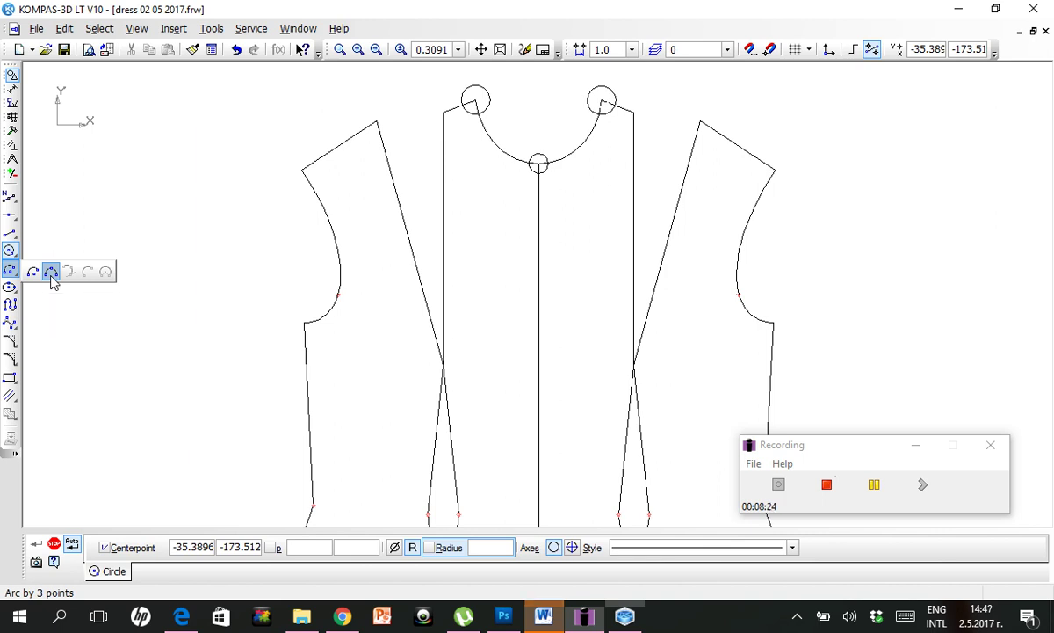
left_click(51, 274)
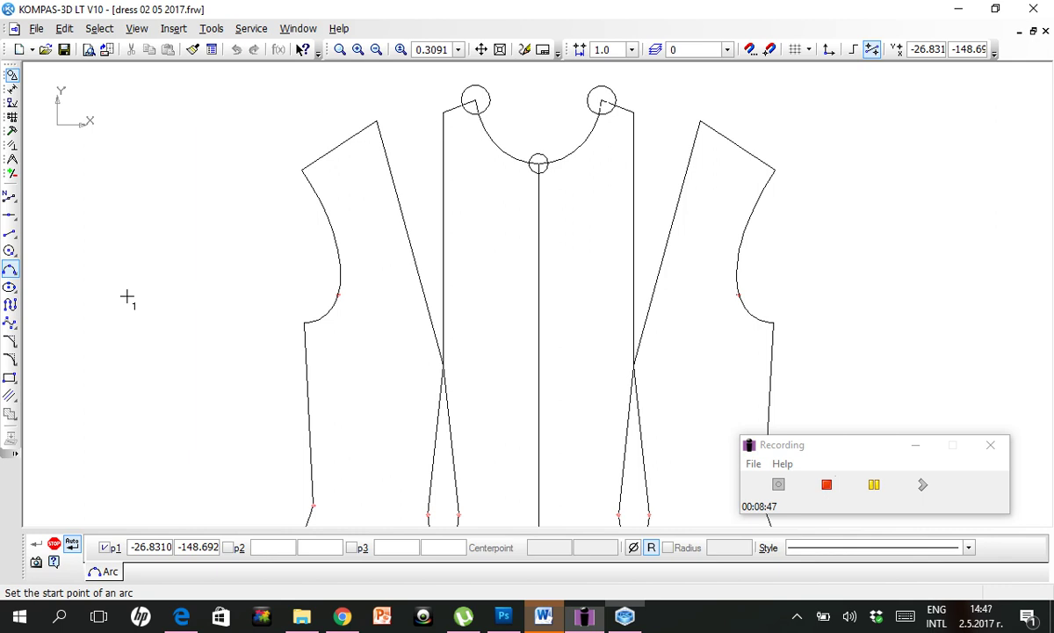
left_click(970, 548)
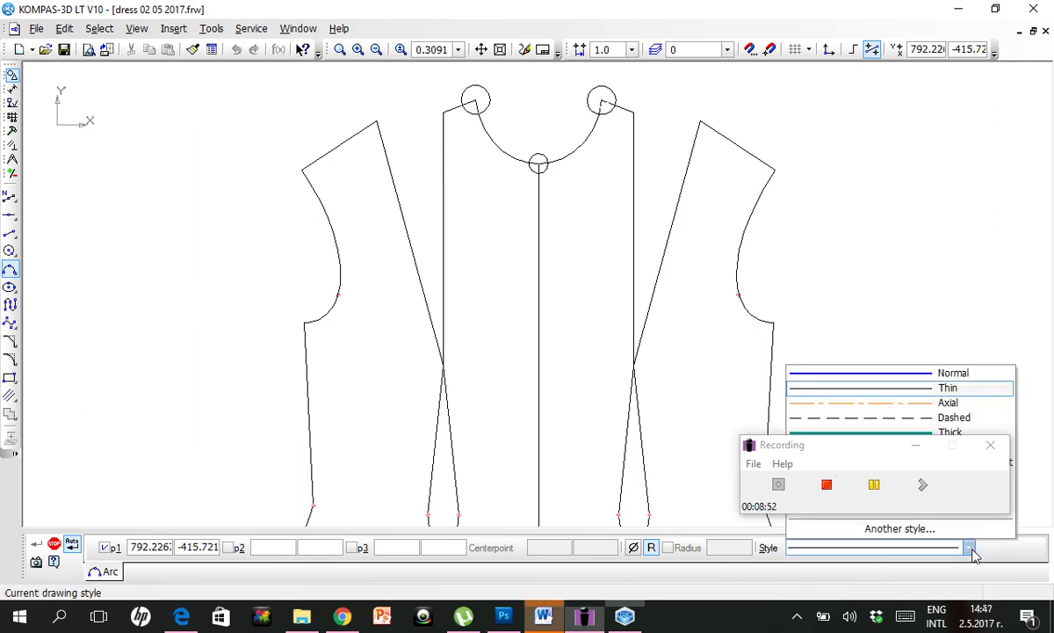
left_click(914, 376)
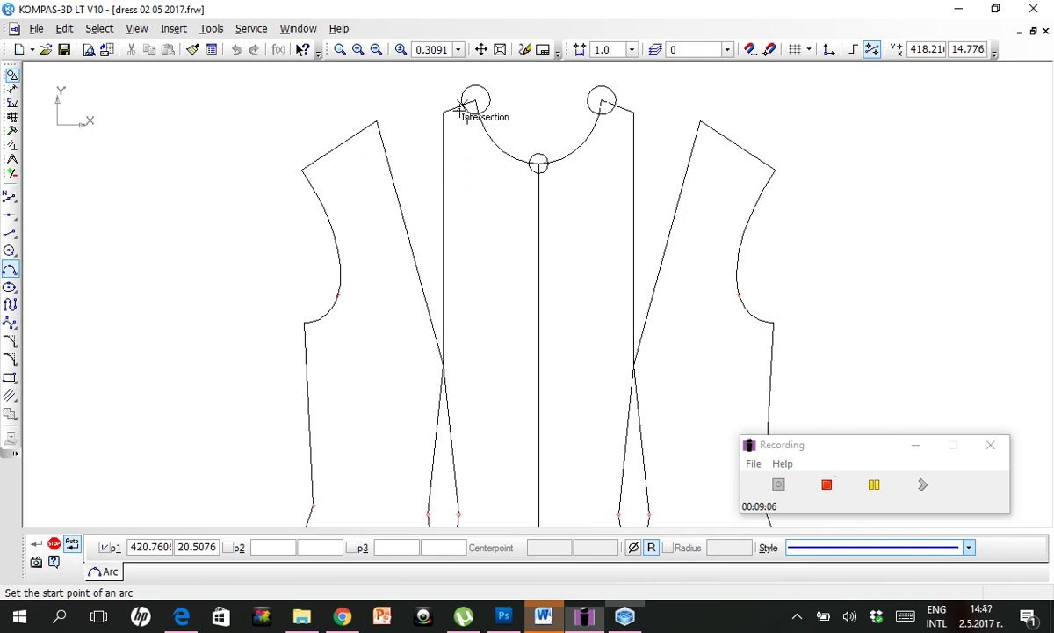
Draw the neck facing arc from the left shoulder-neck point, below the centre-front circle, to the right circle.
left_click(462, 108)
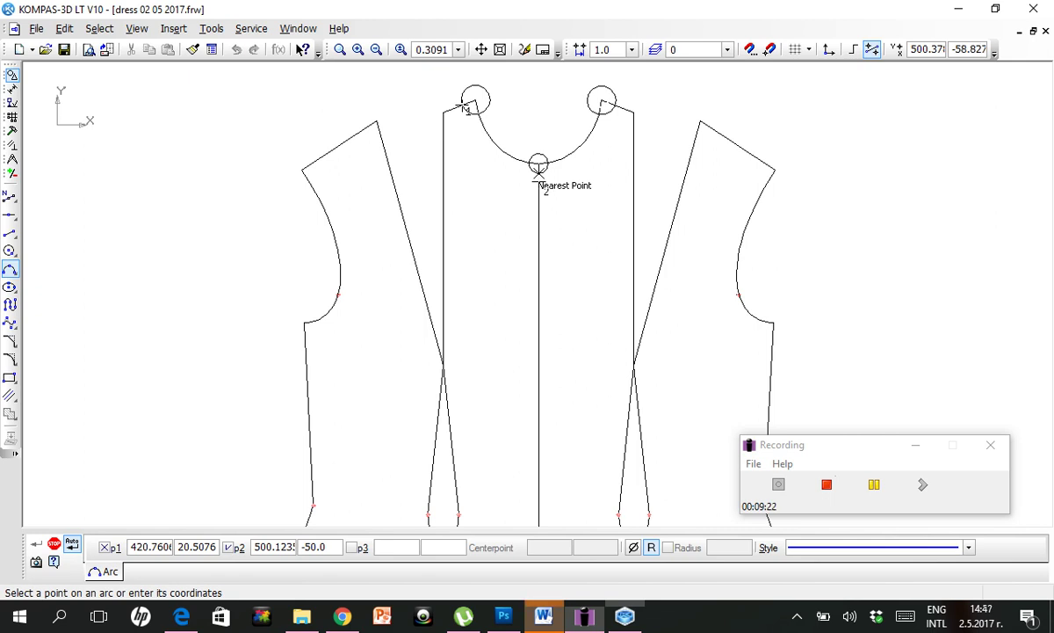
left_click(538, 167)
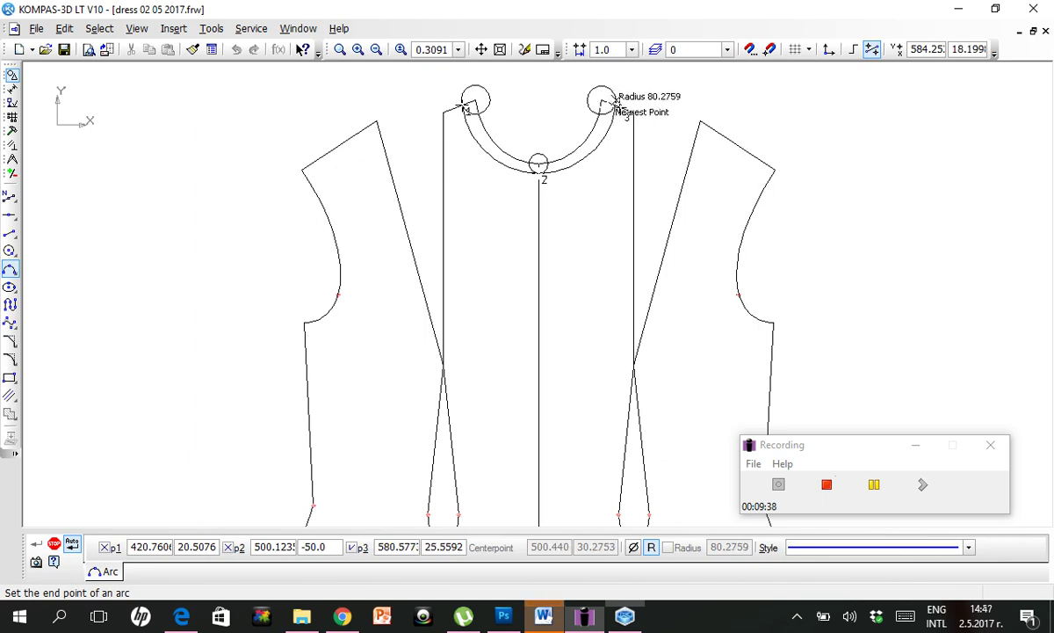
left_click(615, 104)
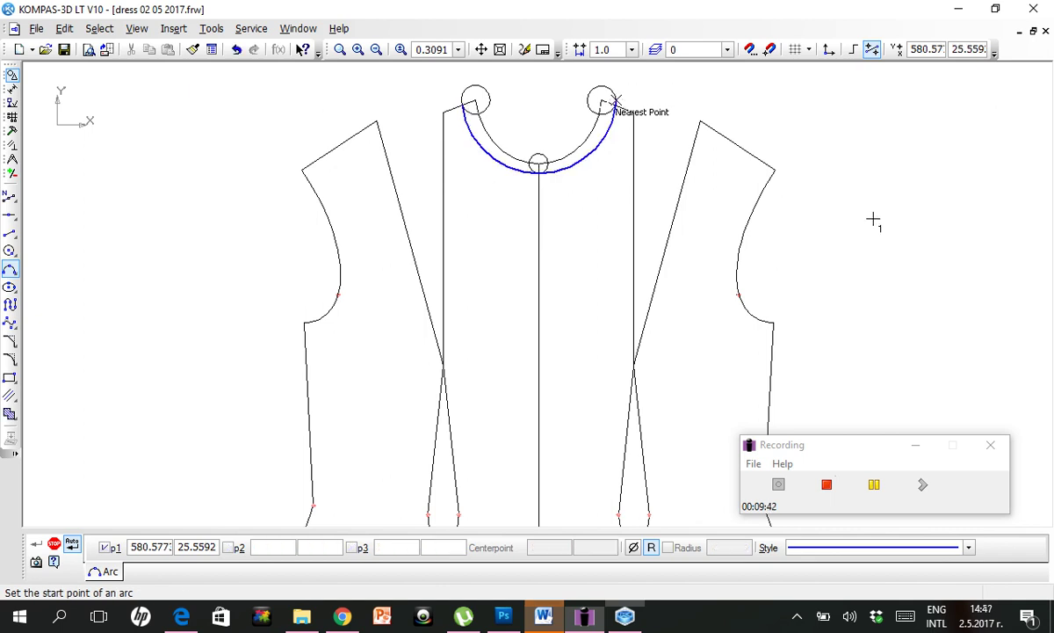
key("Escape")
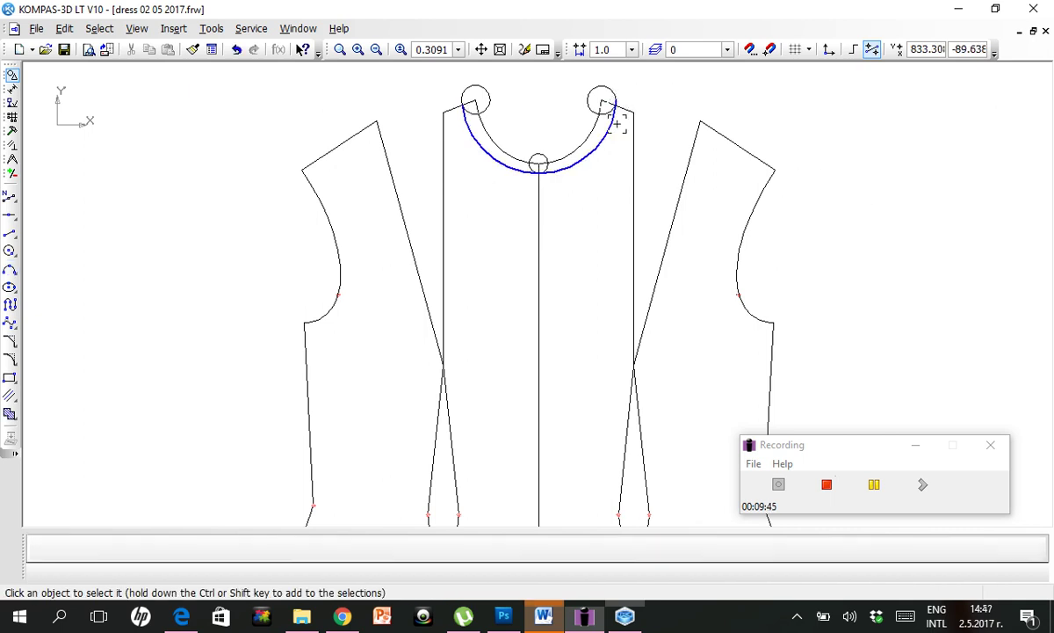
left_click(607, 130)
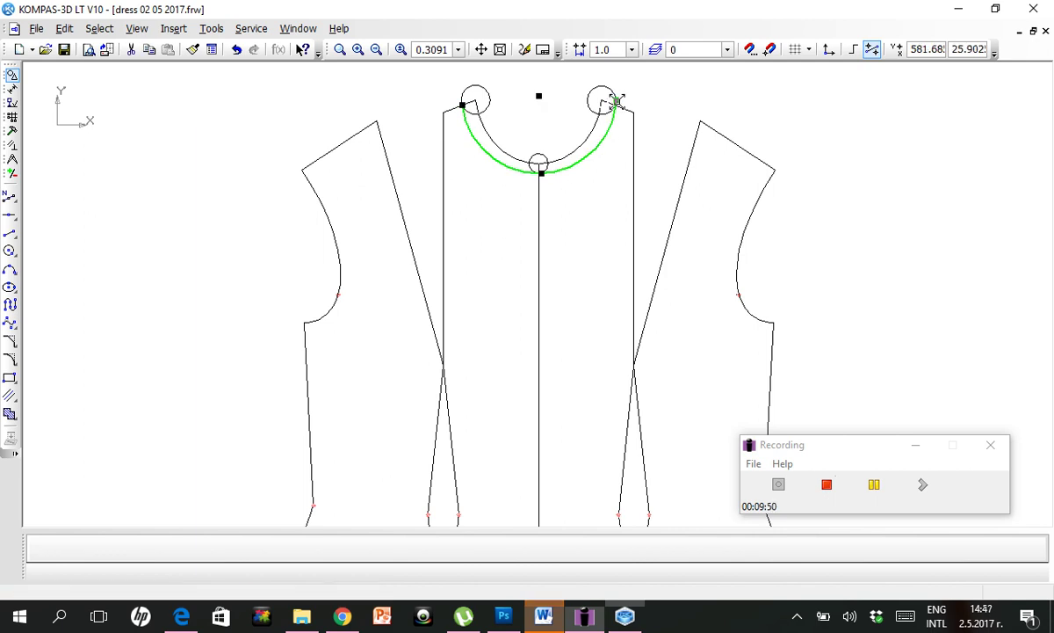
left_click_drag(615, 103, 618, 107)
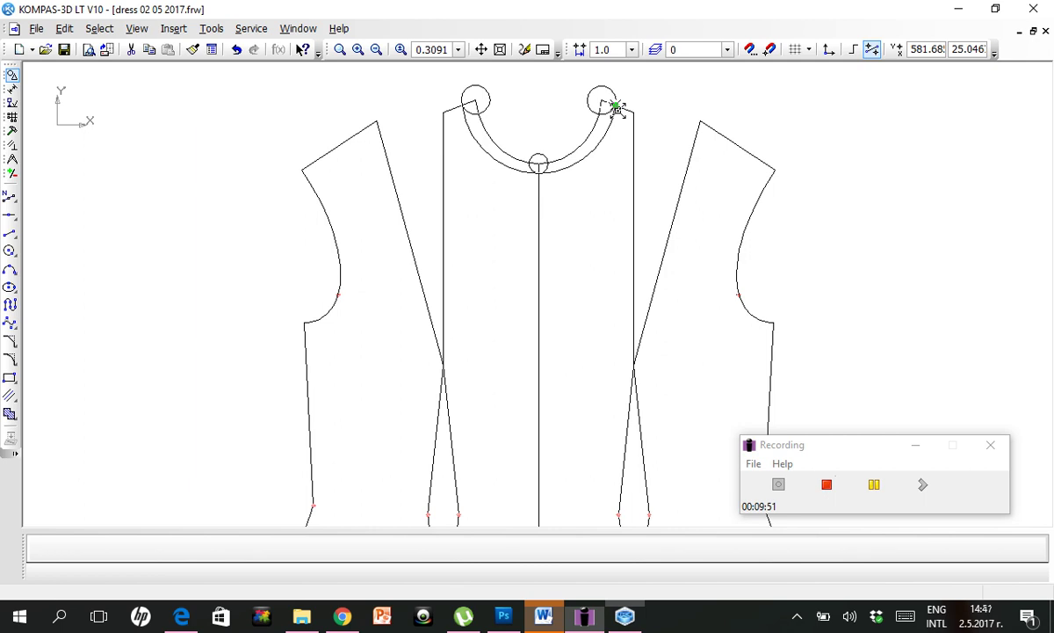
left_click(609, 207)
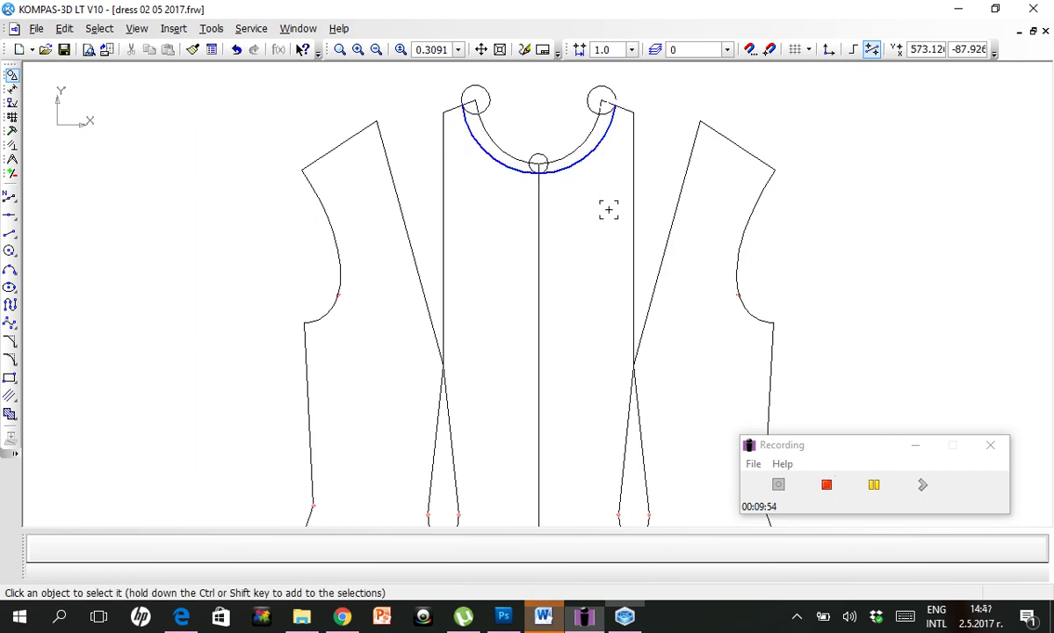
left_click(875, 487)
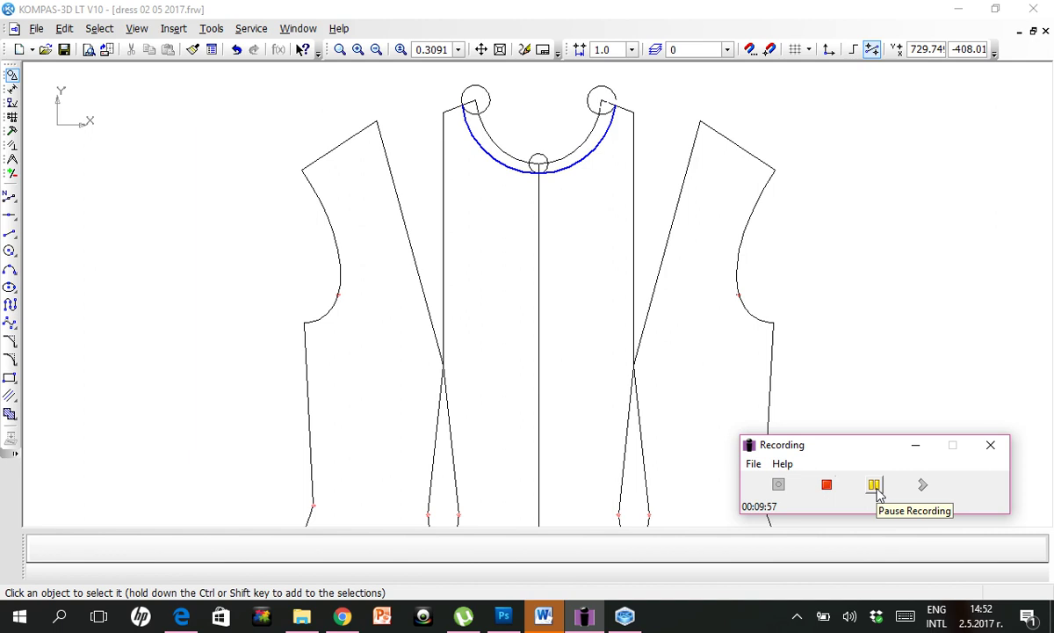
left_click(876, 492)
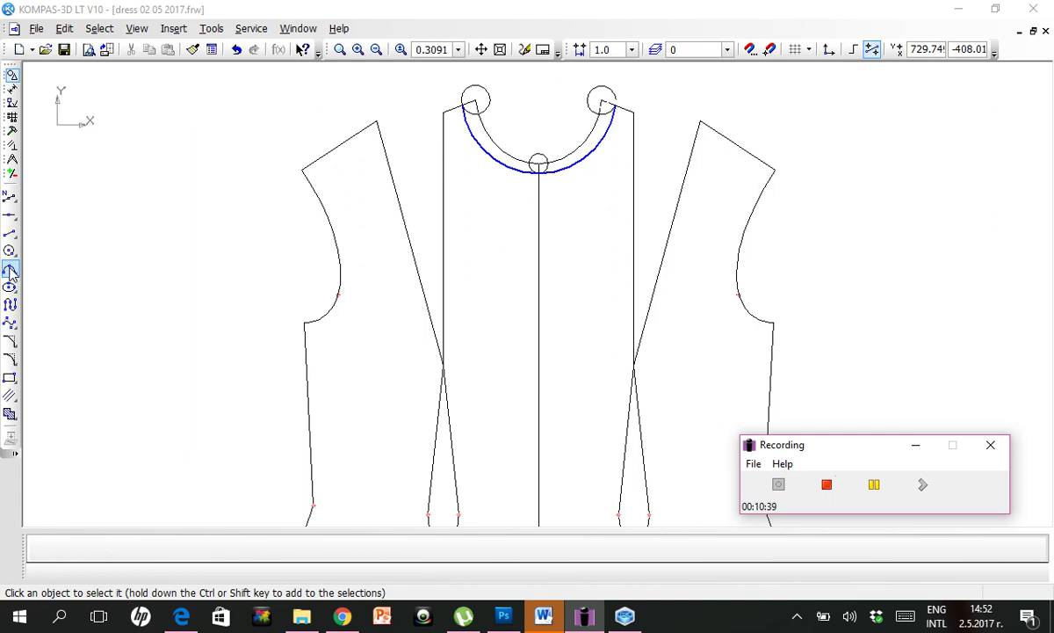
Draw a three-point V-opening arc from the facing near centre front down to the centre line.
left_click(9, 270)
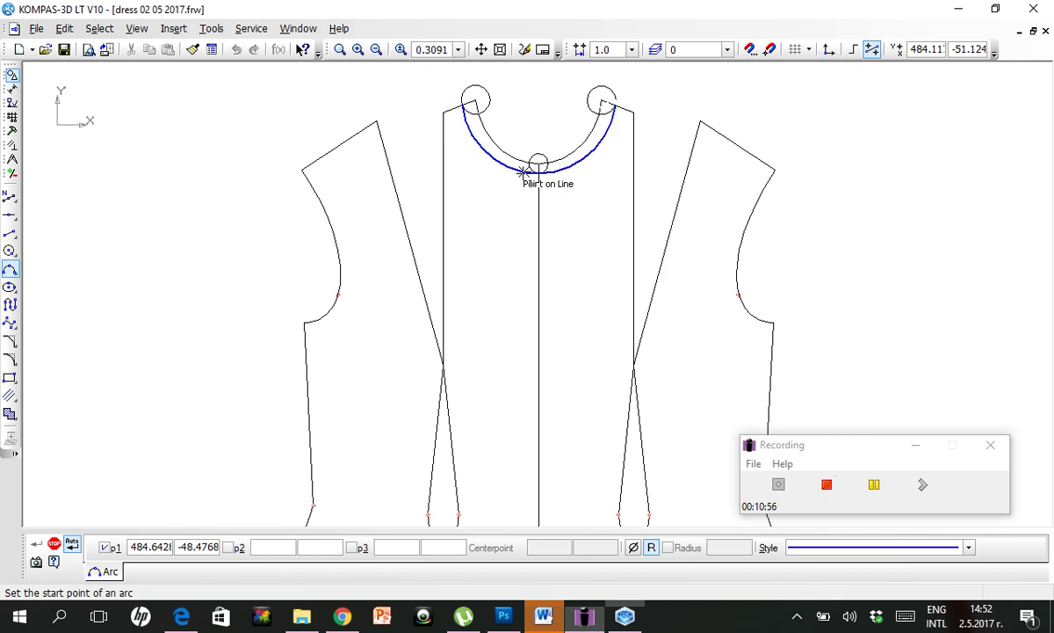
left_click(525, 172)
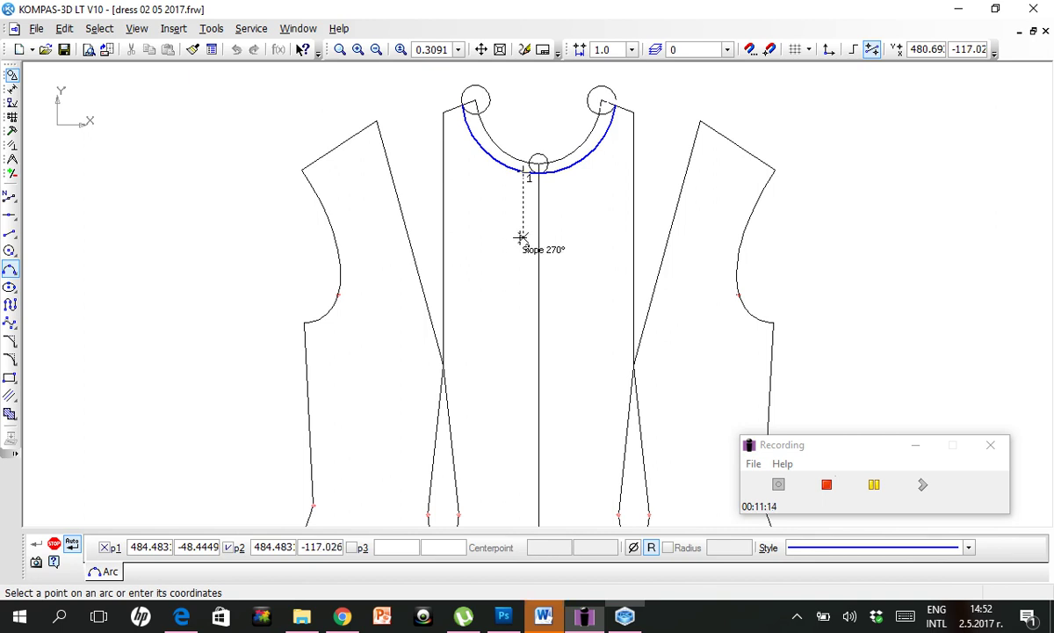
left_click(522, 237)
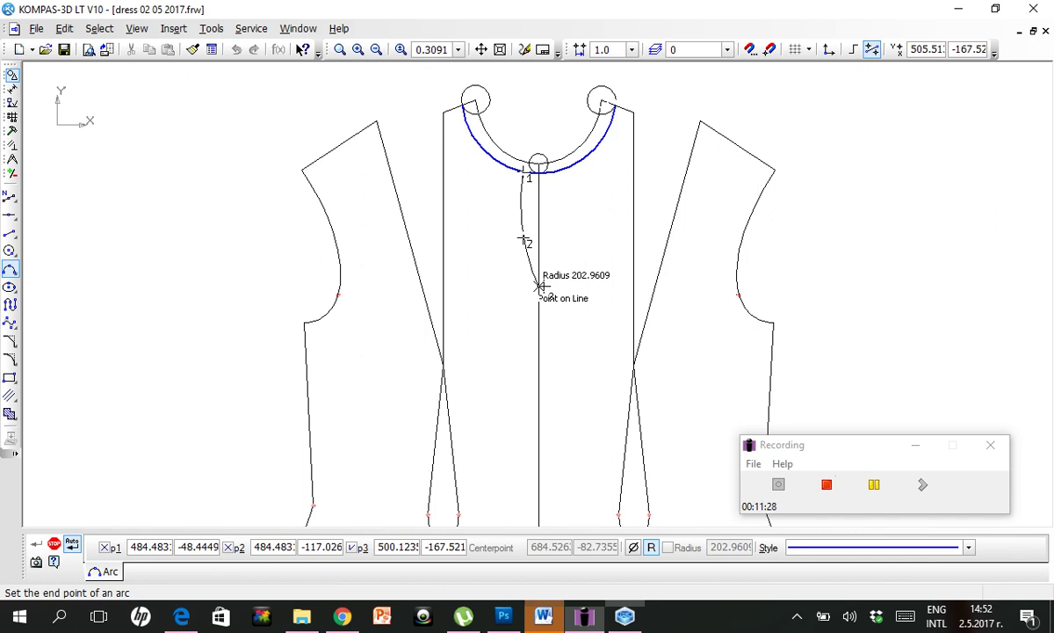
key("Escape")
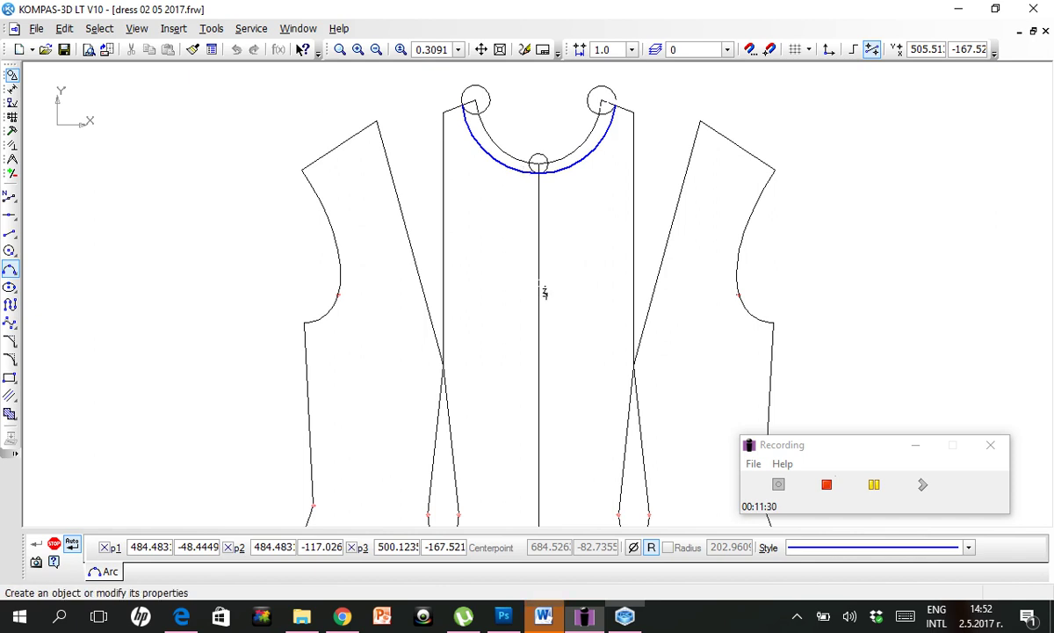
key("ctrl+Return")
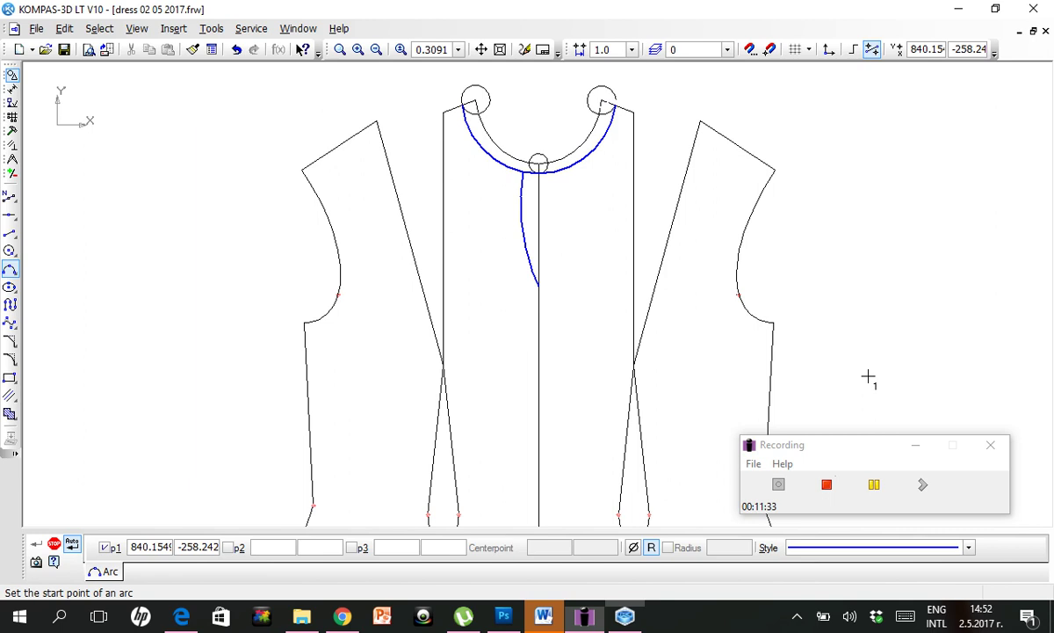
End the arc command, select the V-opening curve and show the Edit tool panel.
key("Escape")
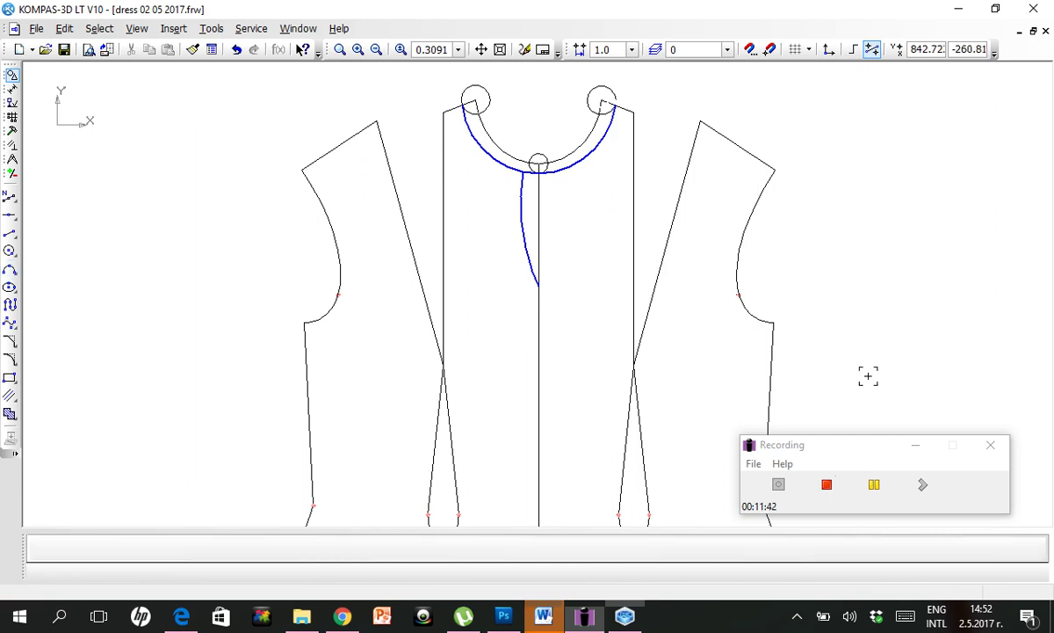
left_click(520, 229)
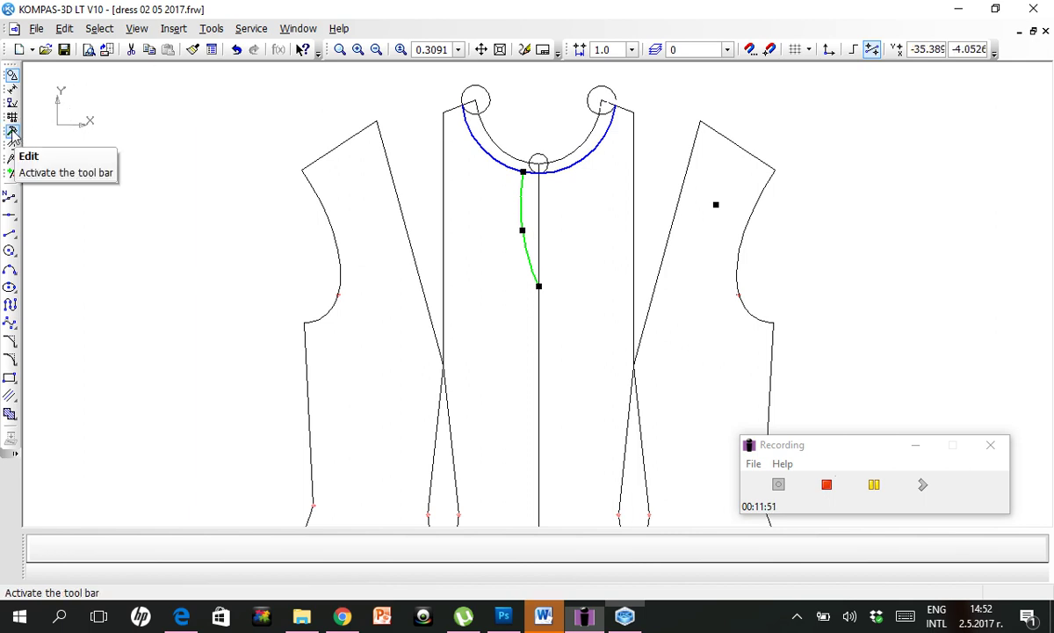
left_click(203, 349)
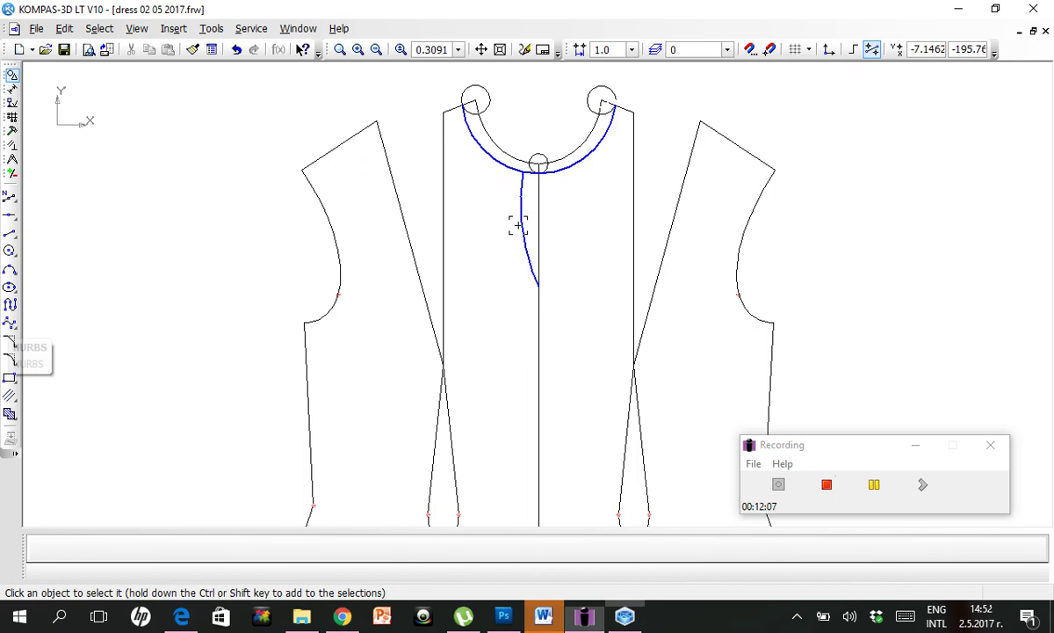
left_click(519, 226)
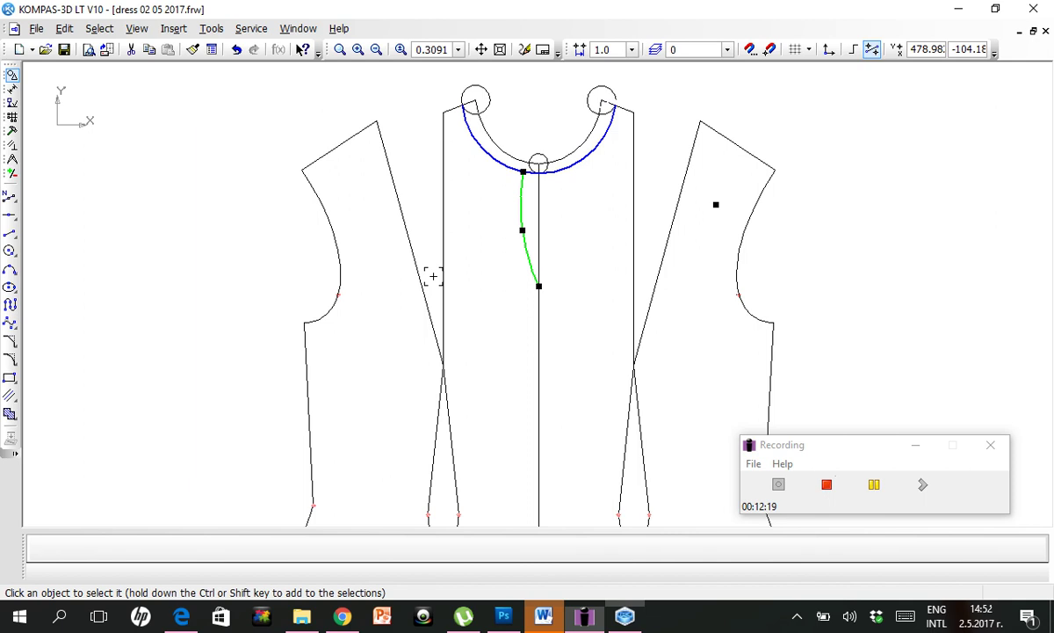
left_click(14, 132)
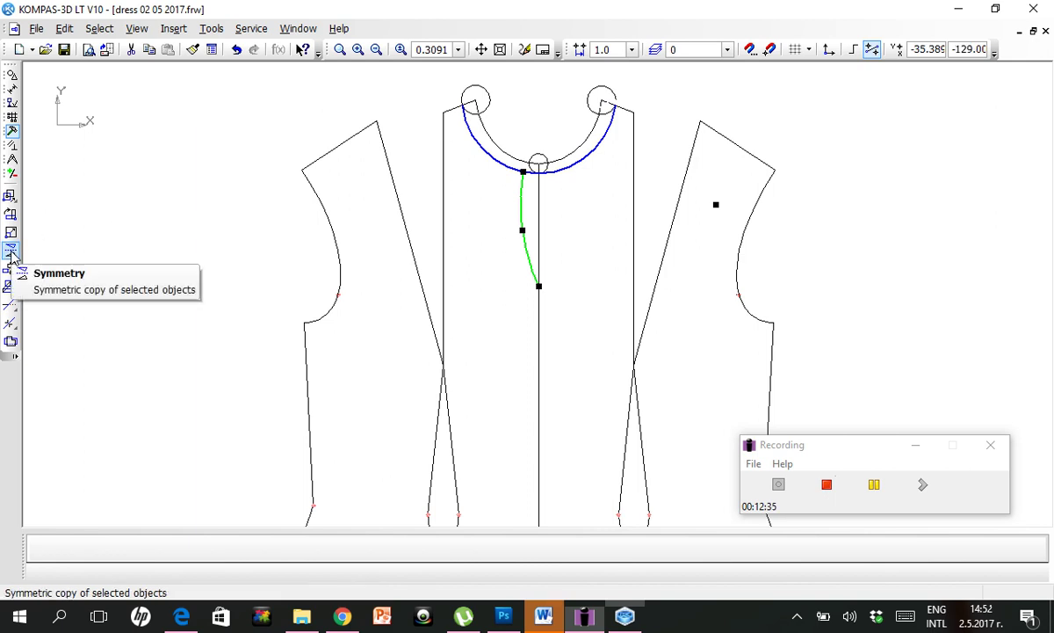
Mirror the V-opening curve about the centre line, then undo the slanted-axis result.
left_click(12, 253)
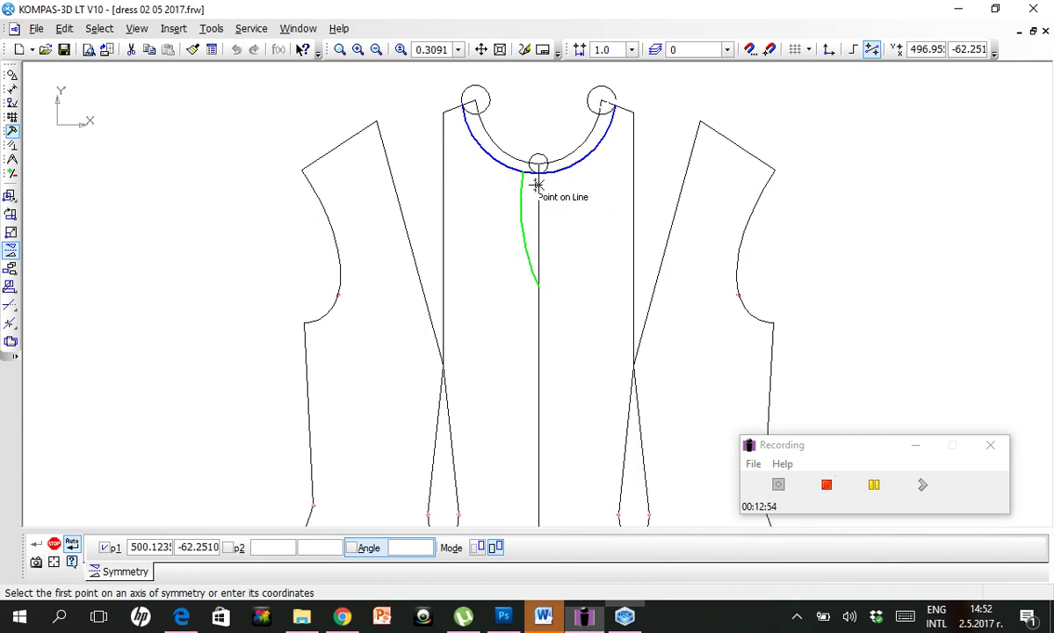
left_click(538, 184)
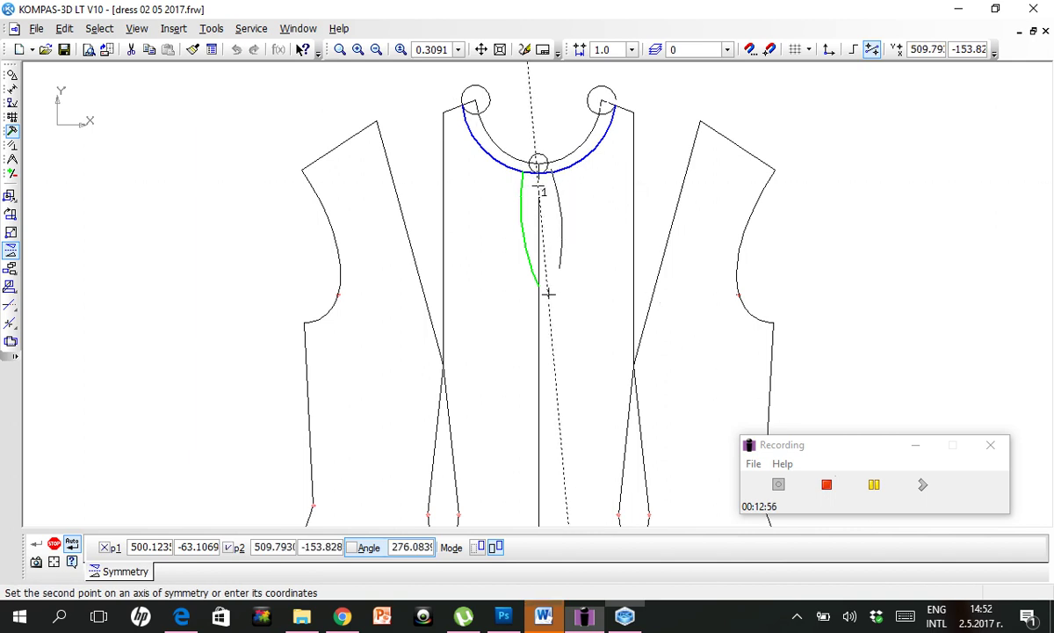
left_click(539, 325)
key("Escape")
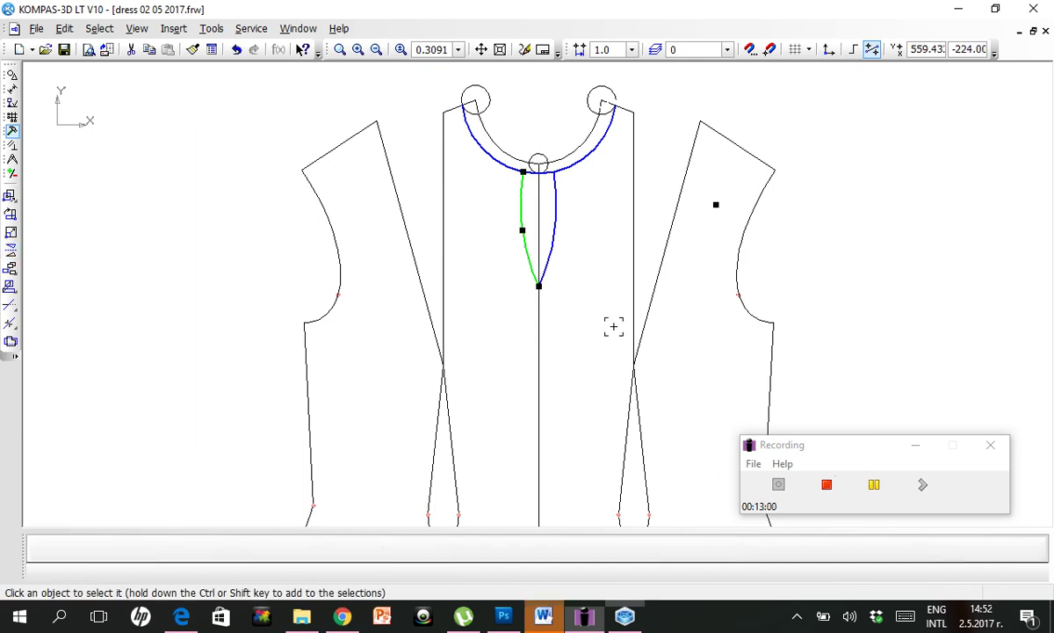
left_click(613, 327)
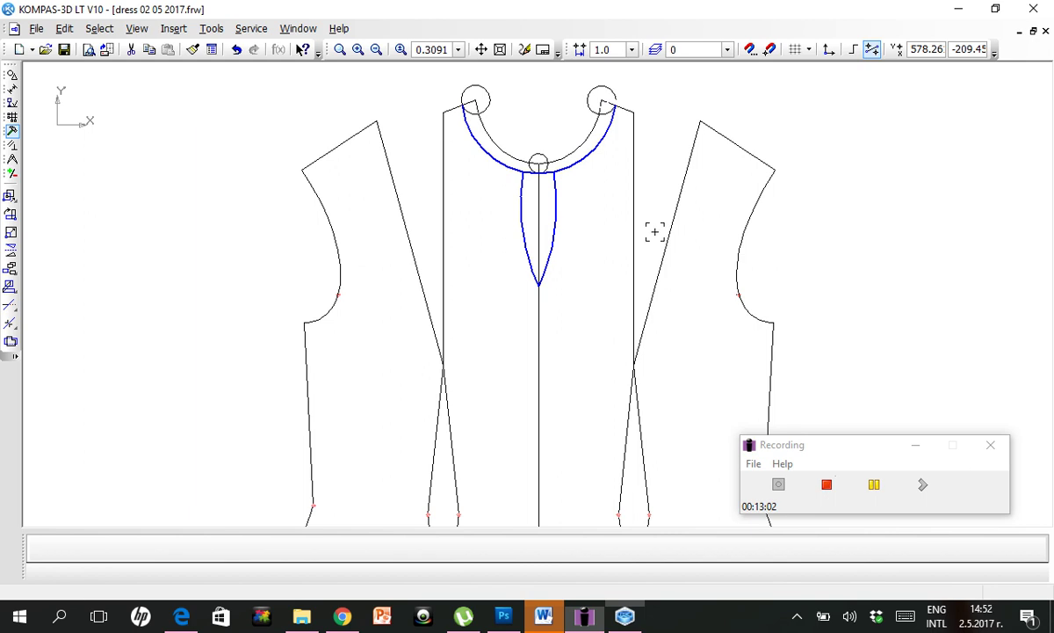
left_click(236, 50)
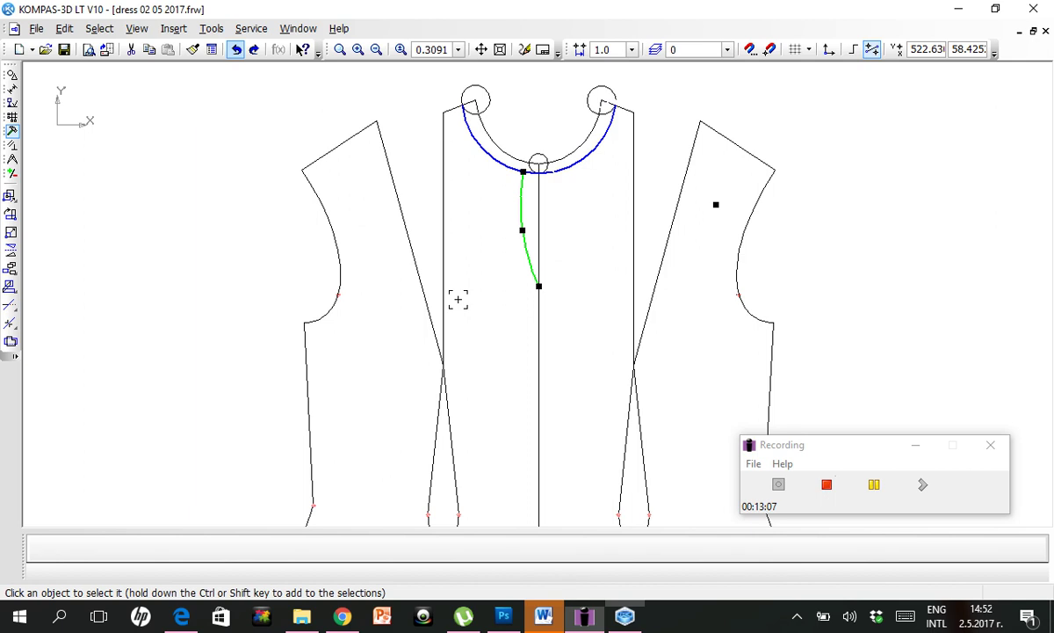
Mirror the V-opening curve again about a vertical axis on the centre-front line.
left_click(11, 252)
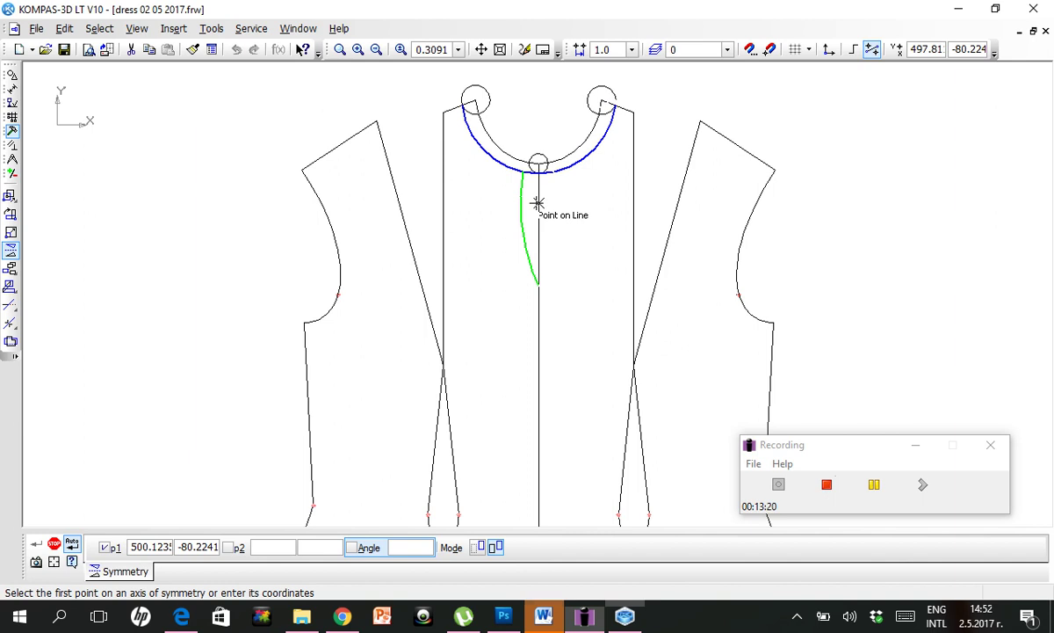
left_click(537, 206)
left_click(536, 373)
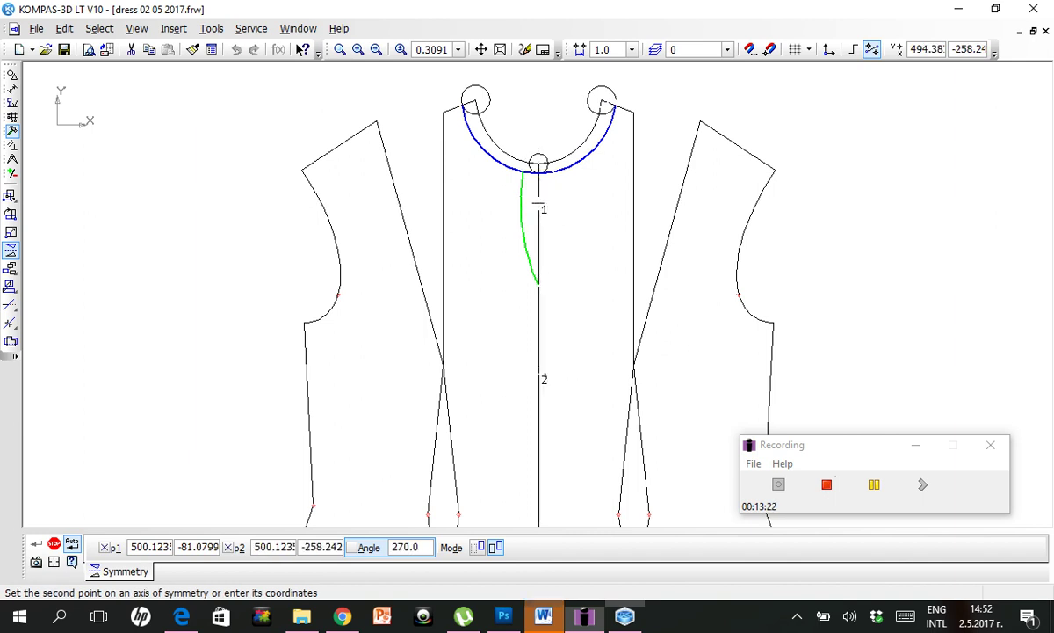
key("Escape")
key("Escape")
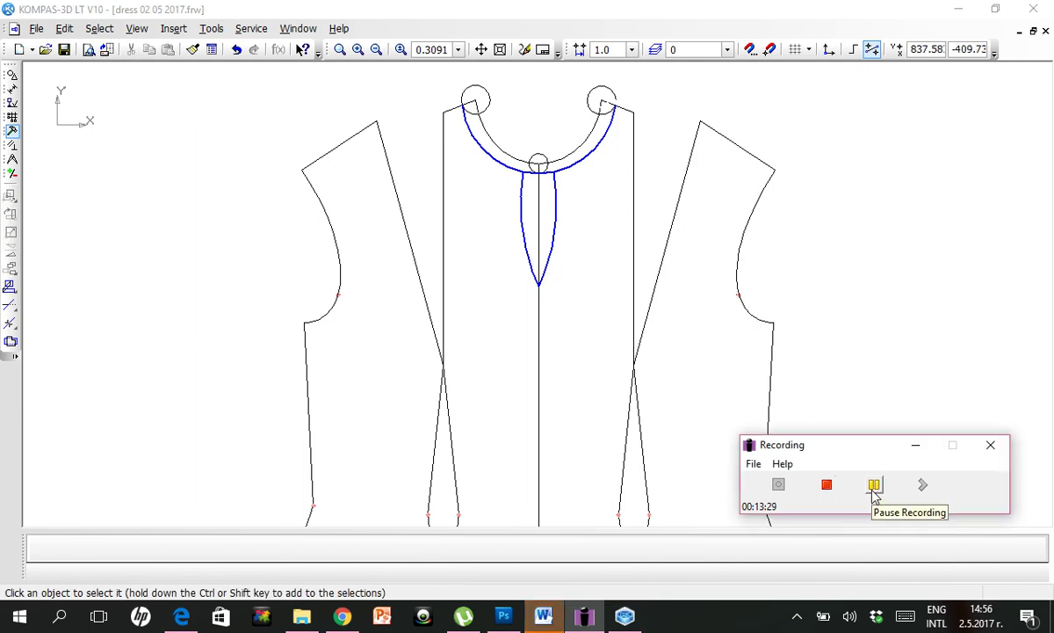
Select the left, centre-front and right neck circles and delete them.
left_click(875, 485)
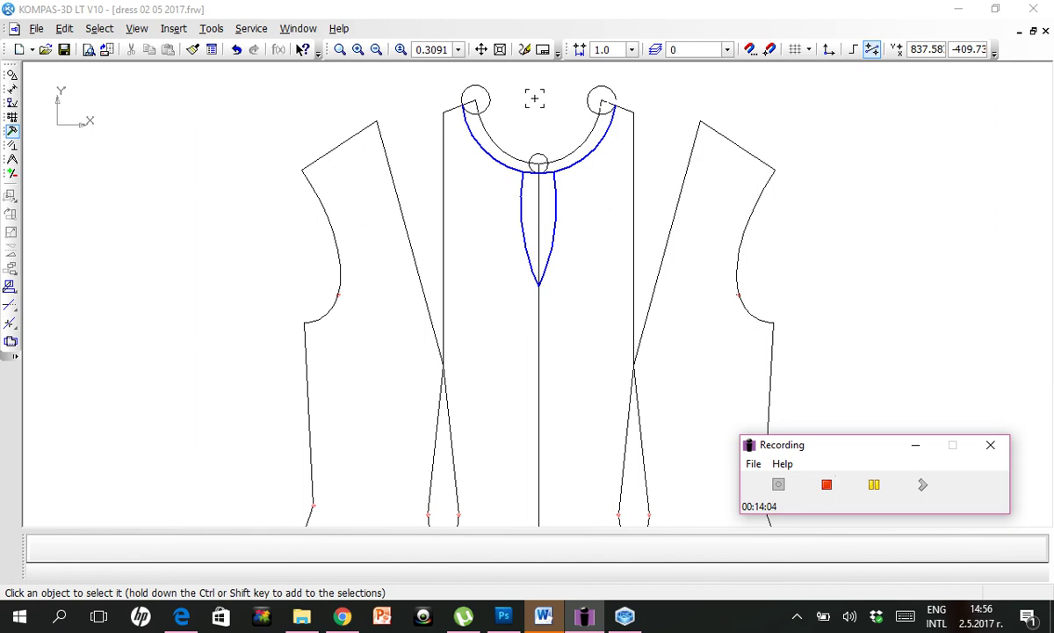
left_click(532, 97)
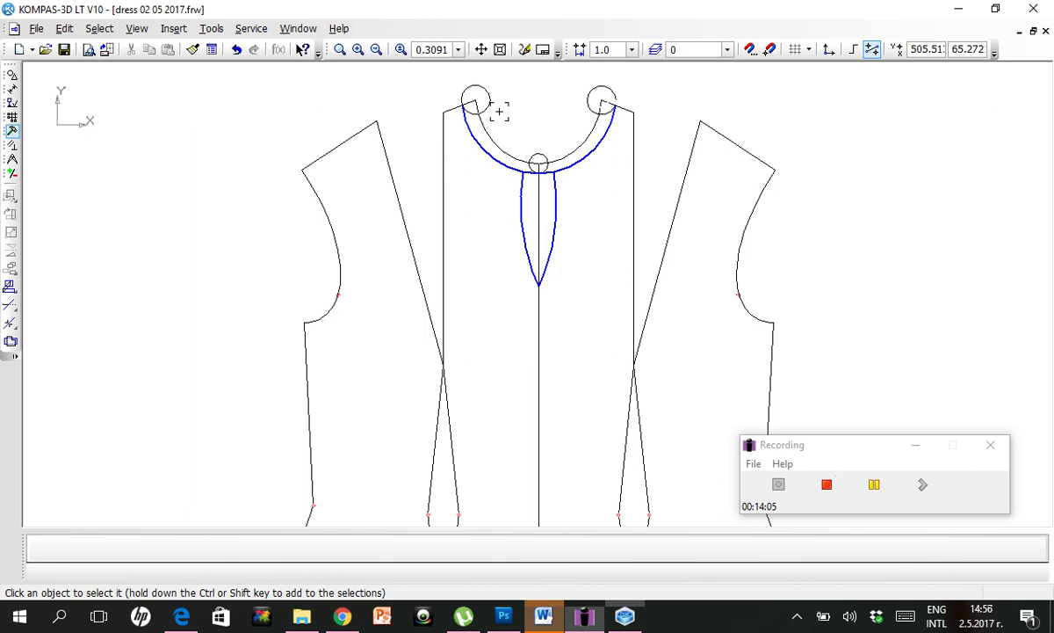
left_click(463, 95)
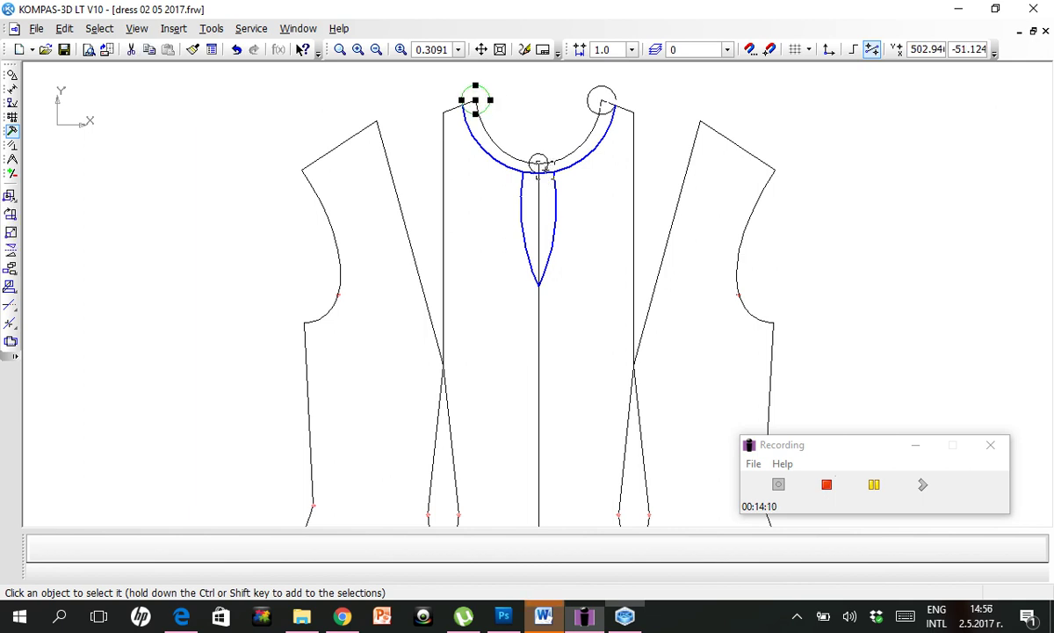
left_click(540, 161, "ctrl")
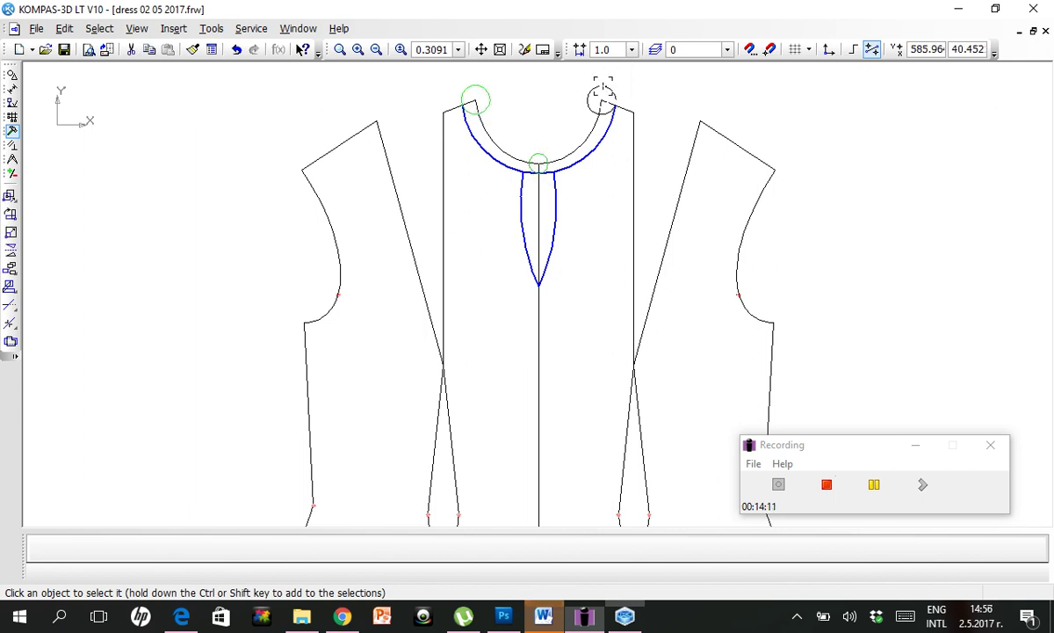
left_click(600, 90, "ctrl")
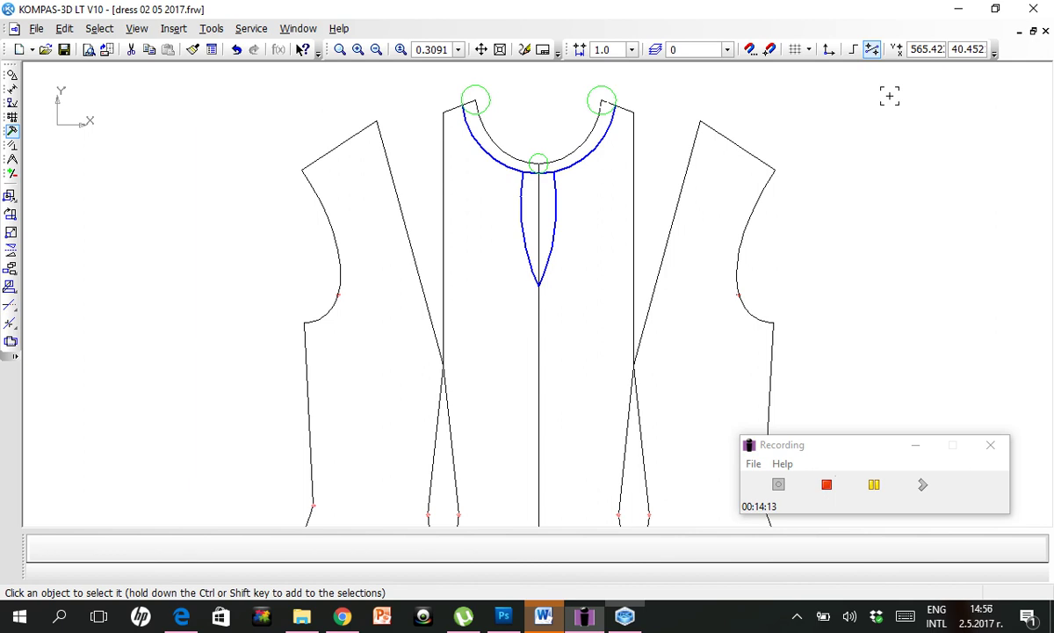
key("Delete")
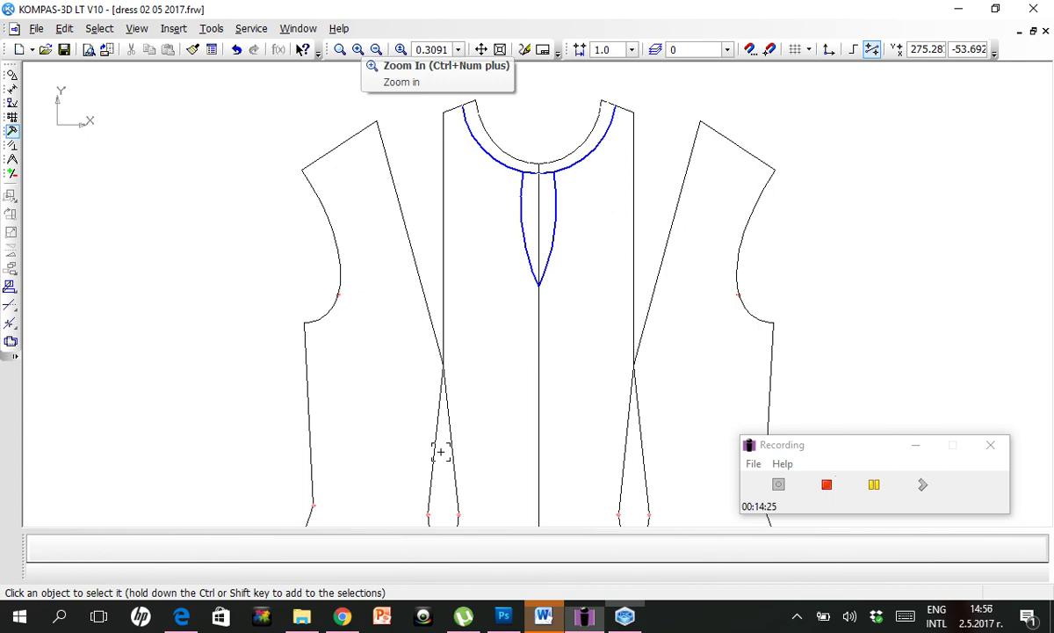
Start the Trim command for the neck facing and V-opening curves.
left_click(441, 451)
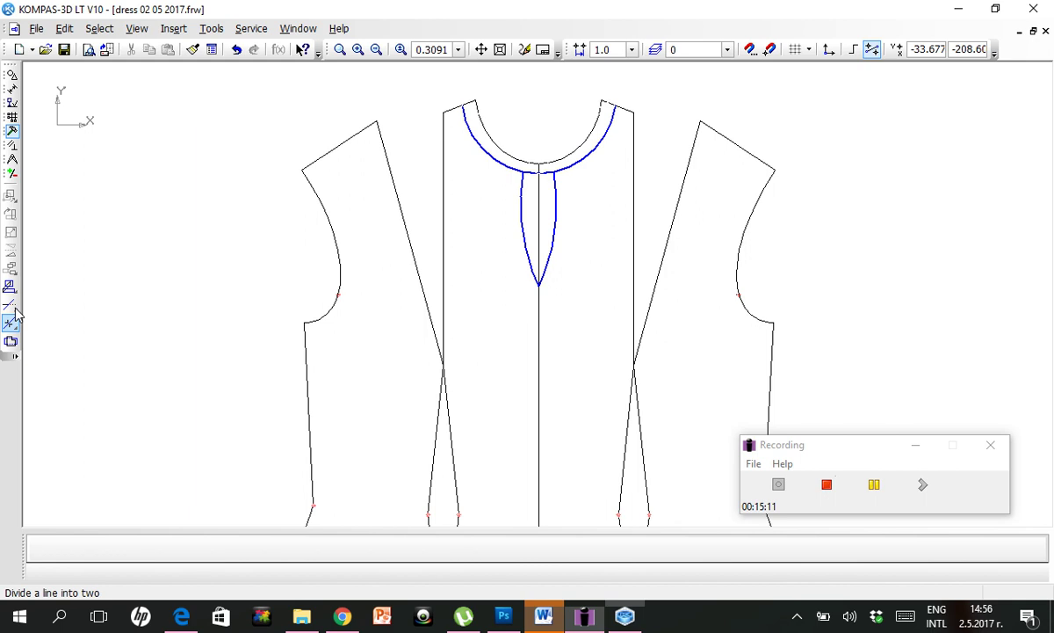
left_click(11, 304)
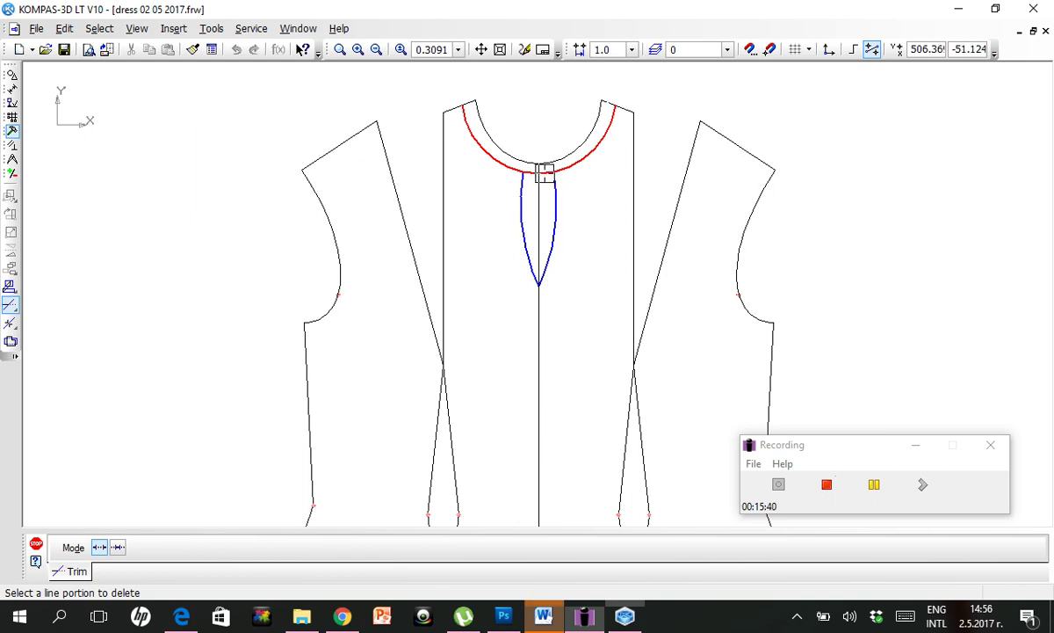
Trim away the neckline arc piece between the two V-opening curves at centre front.
left_click(543, 170)
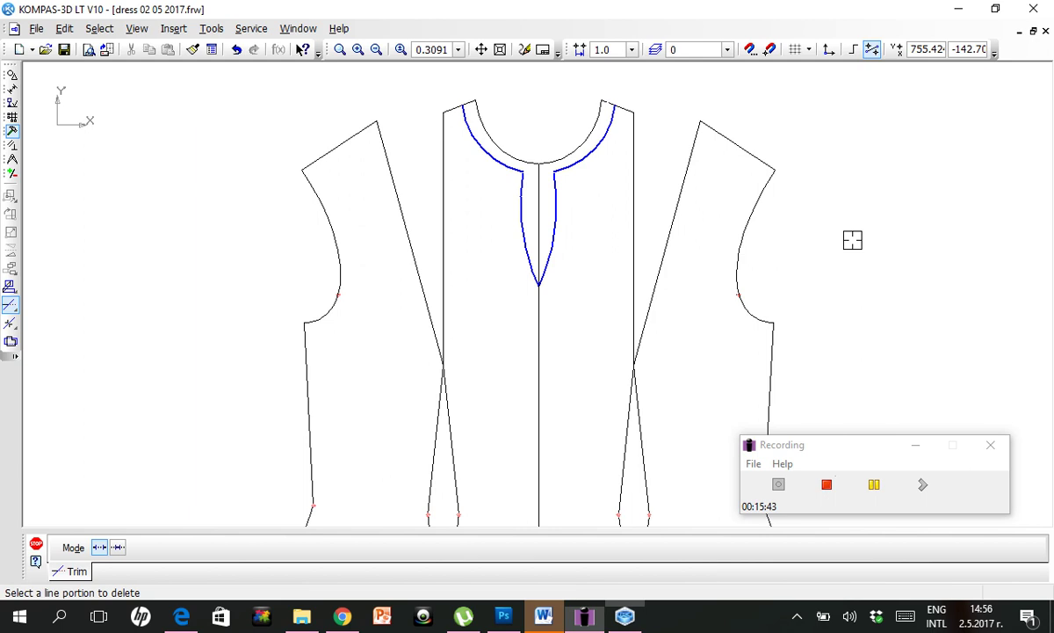
Show the Geometry toolbar and shift the drawing slightly upward in view.
left_click(12, 75)
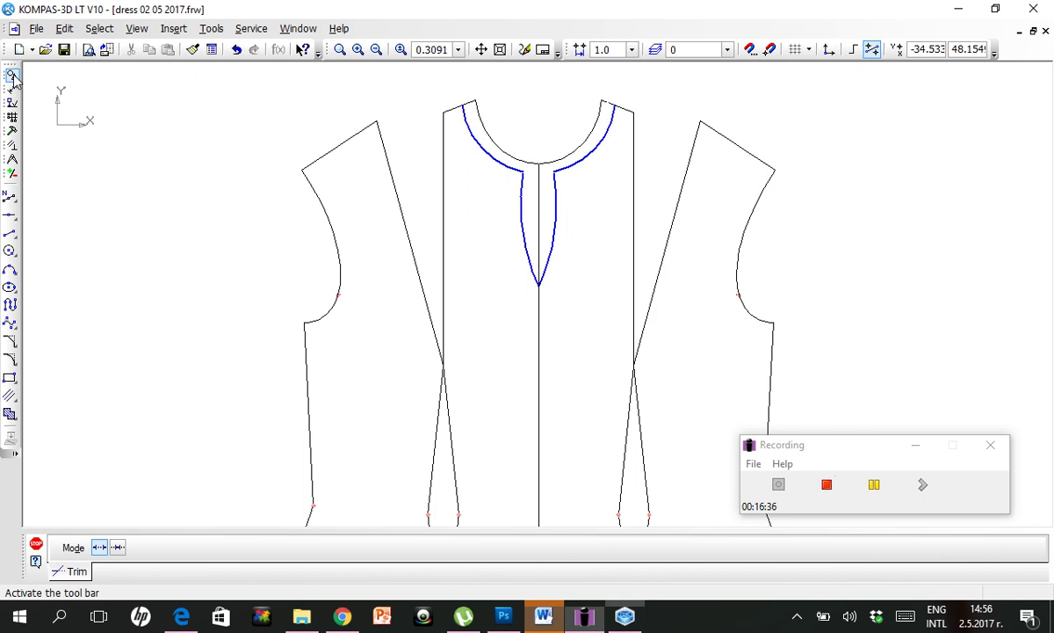
left_click(482, 50)
left_click_drag(554, 381, 558, 366)
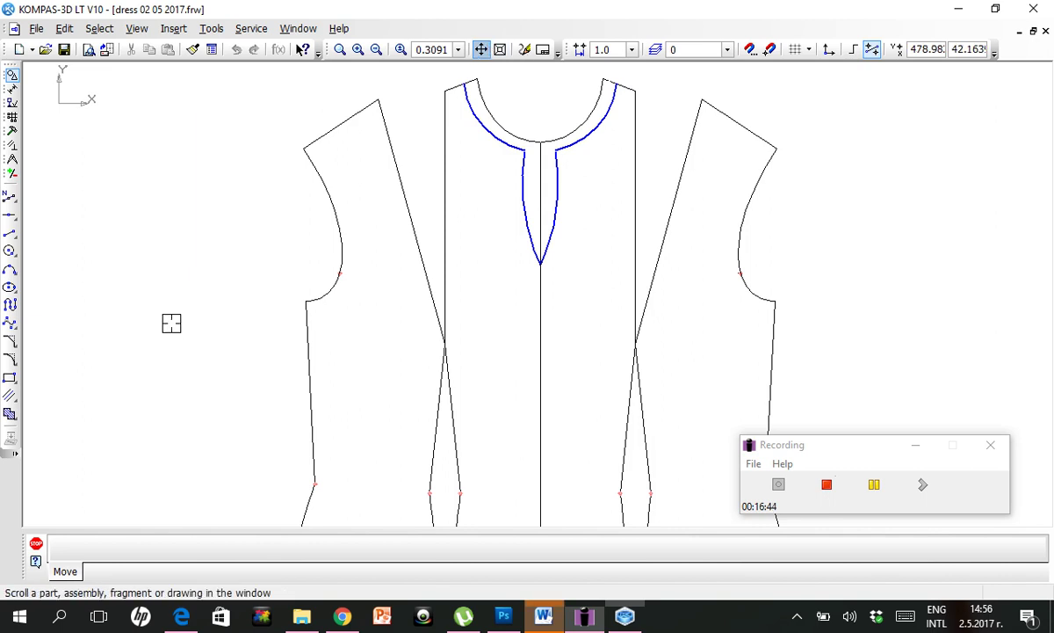
key("Escape")
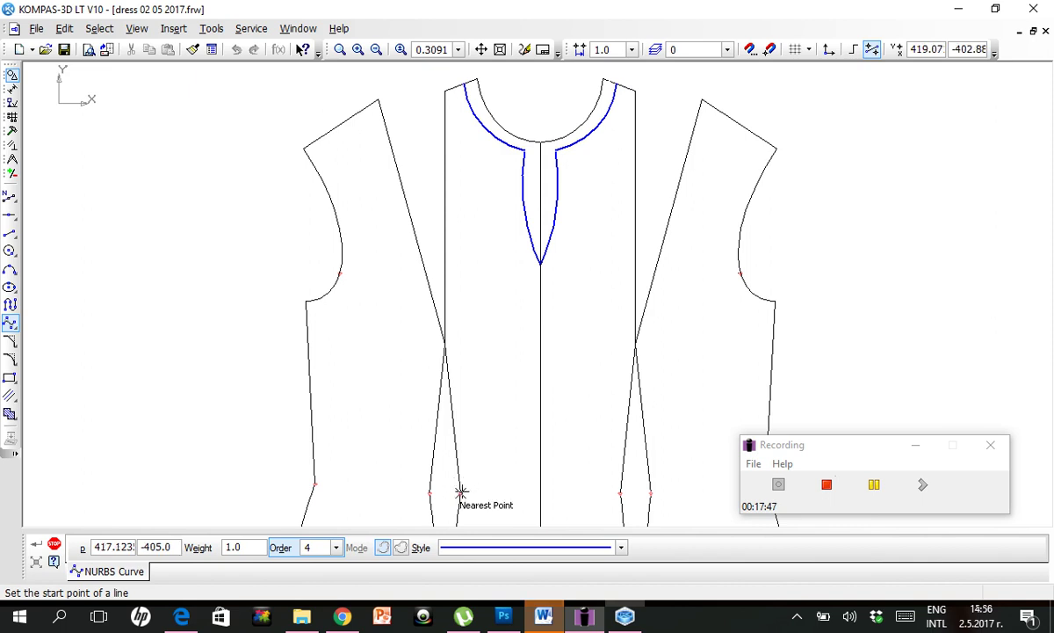
Draw a five-point NURBS curve along the left front dart from its lower end to the shoulder.
left_click(461, 492)
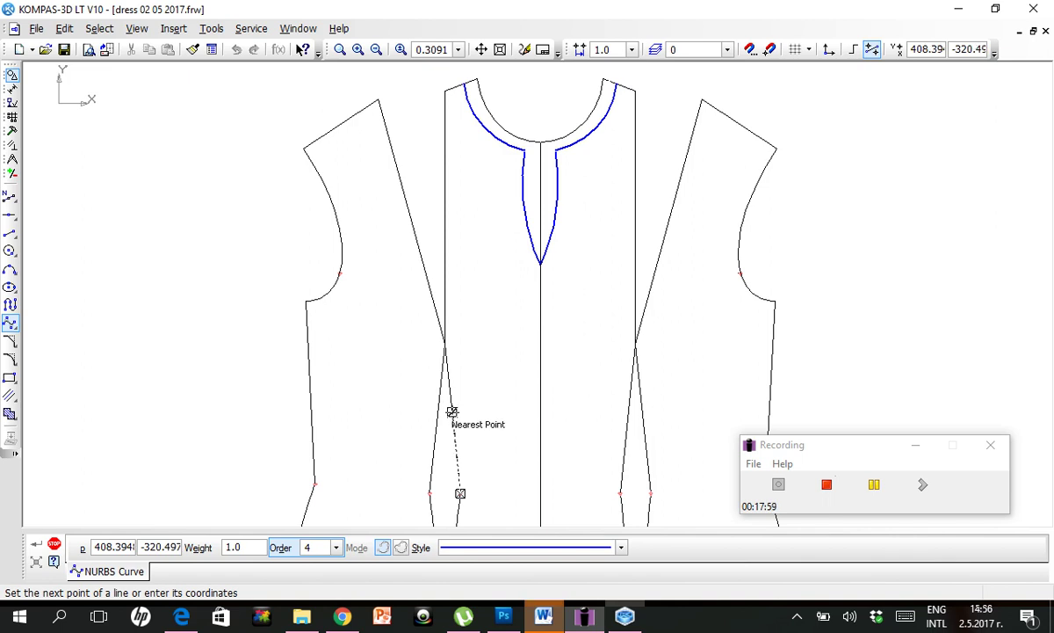
left_click(452, 411)
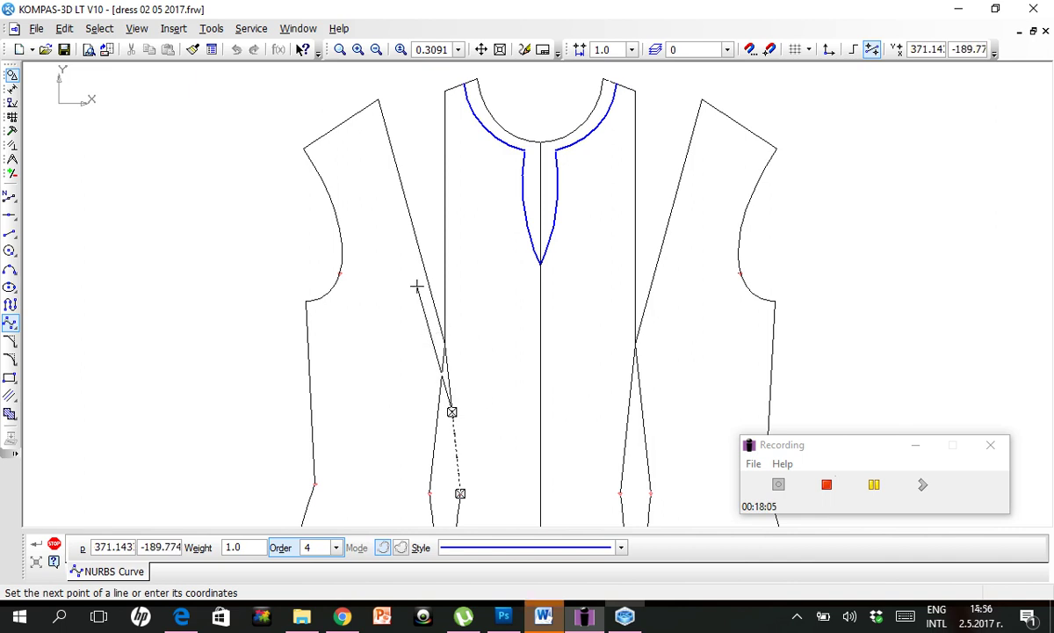
left_click(417, 285)
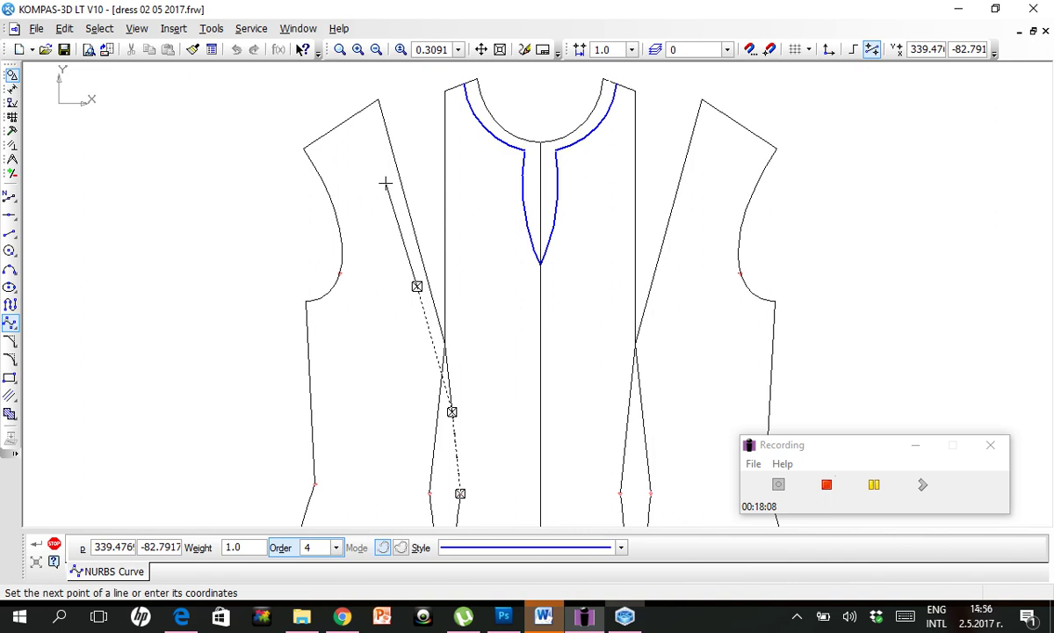
left_click(386, 181)
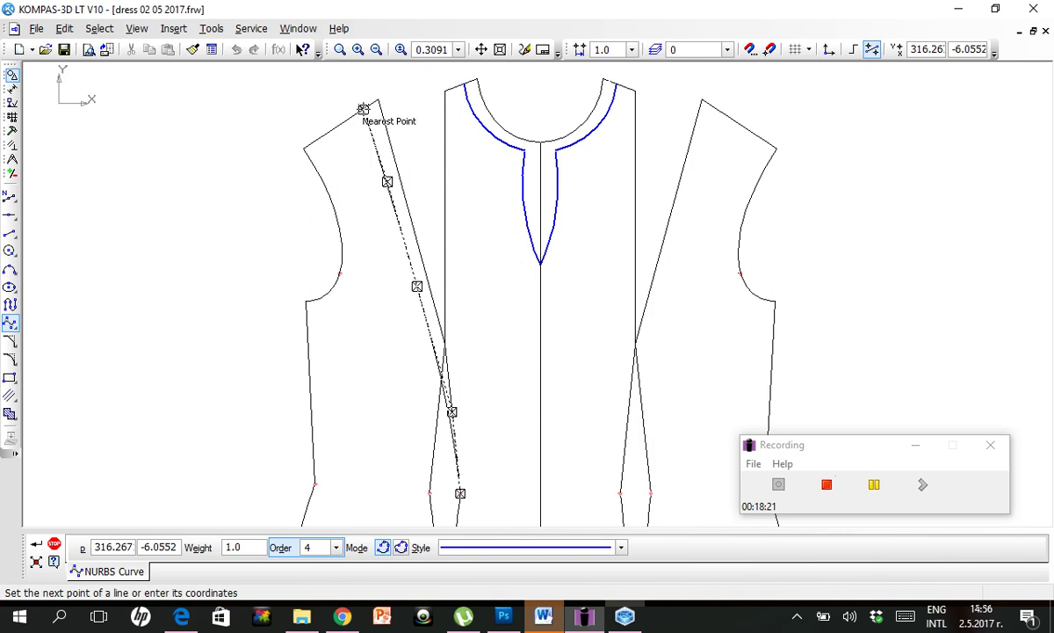
right_click(363, 109)
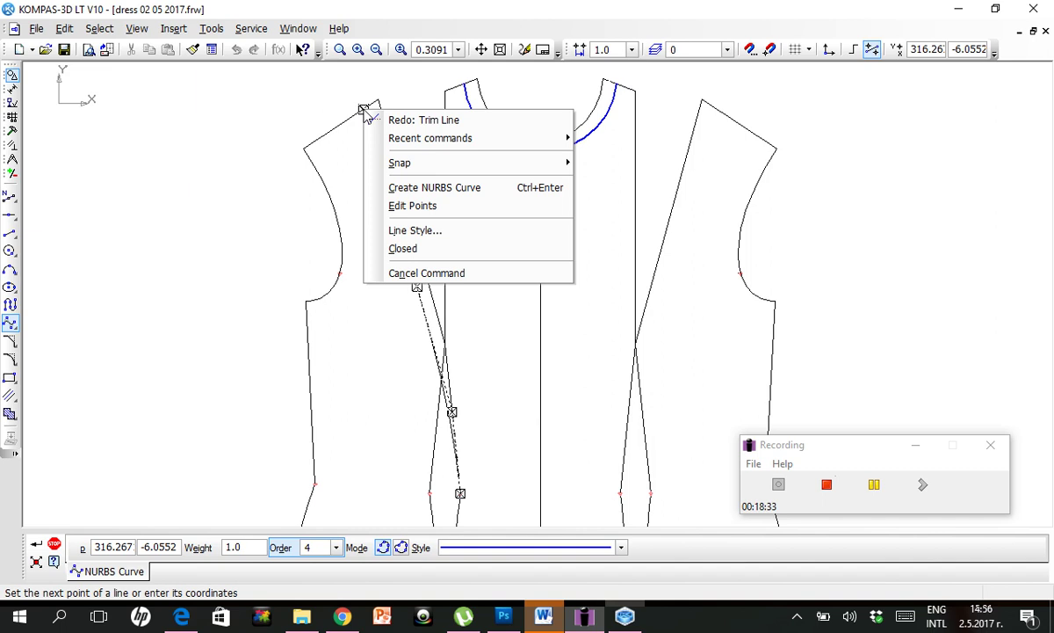
left_click(463, 193)
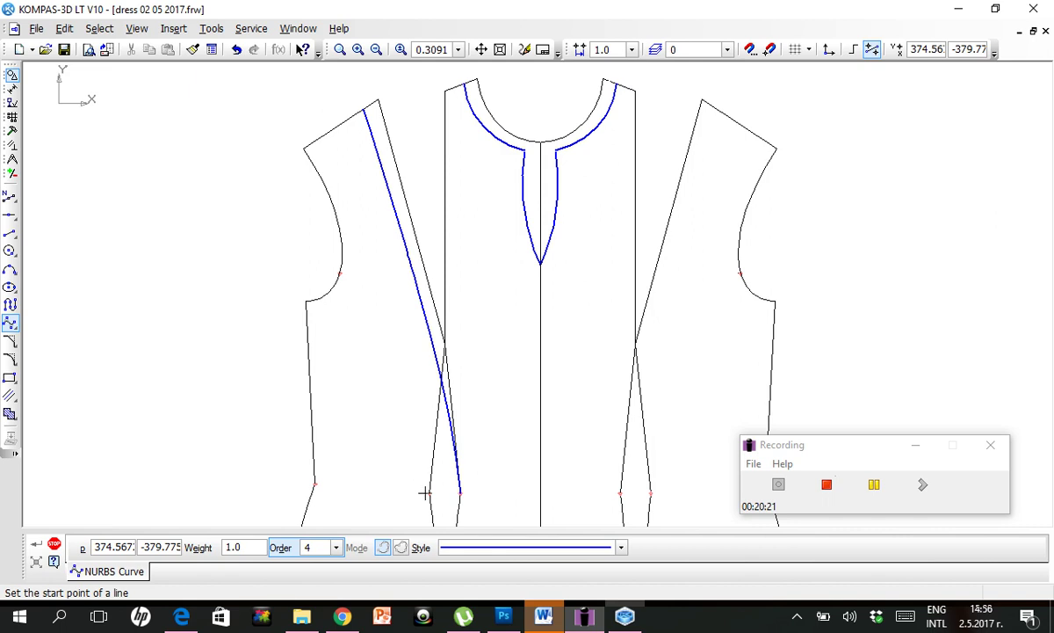
Draw a four-point NURBS curve from the hem up to where it meets the long dart curve.
left_click(430, 492)
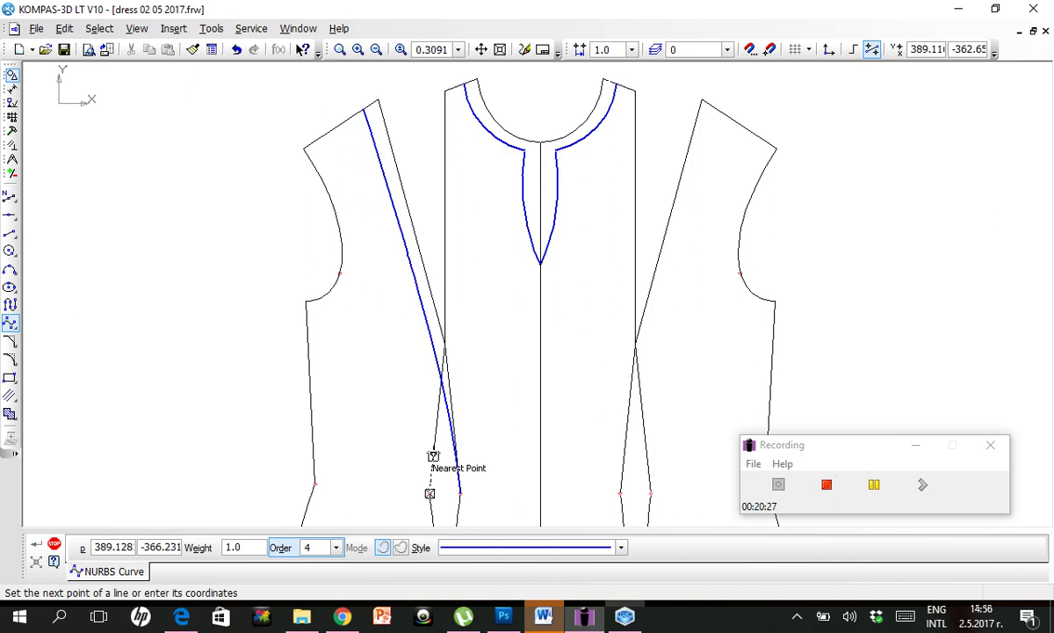
key("Escape")
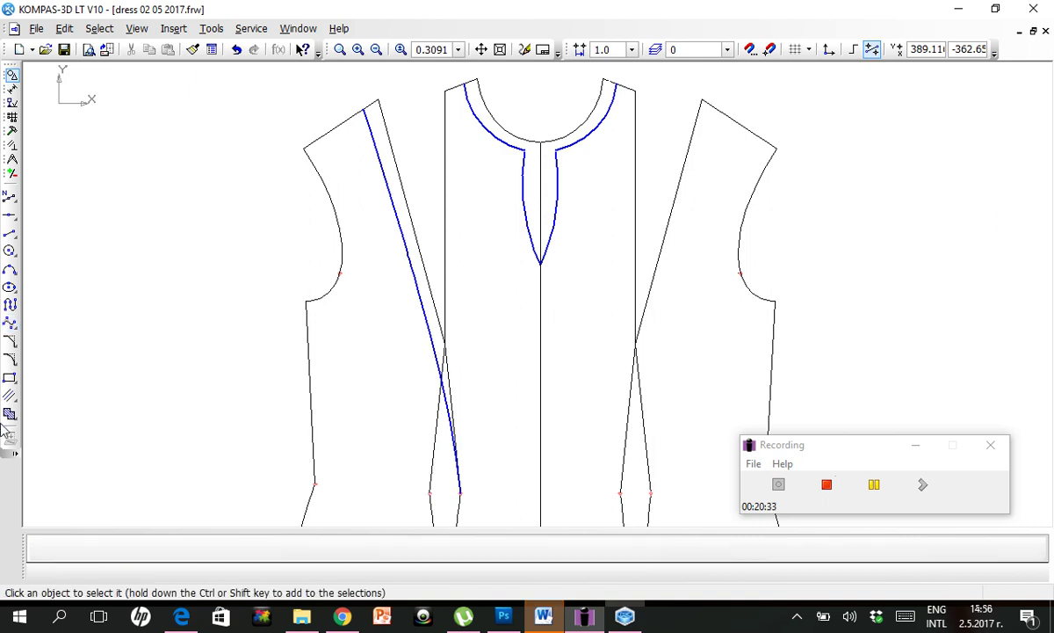
left_click(10, 322)
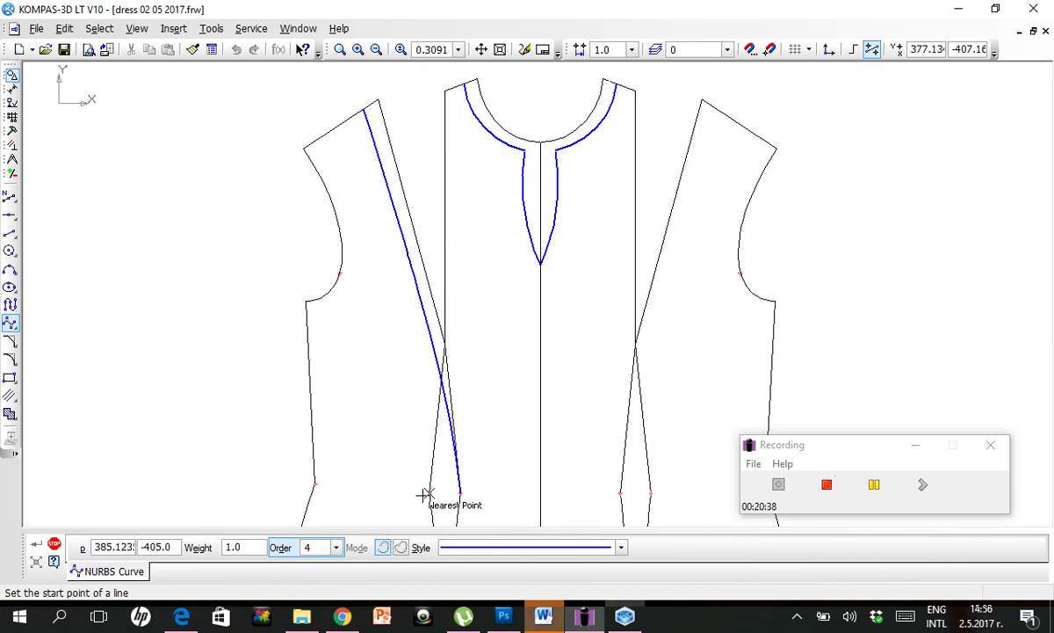
left_click(429, 494)
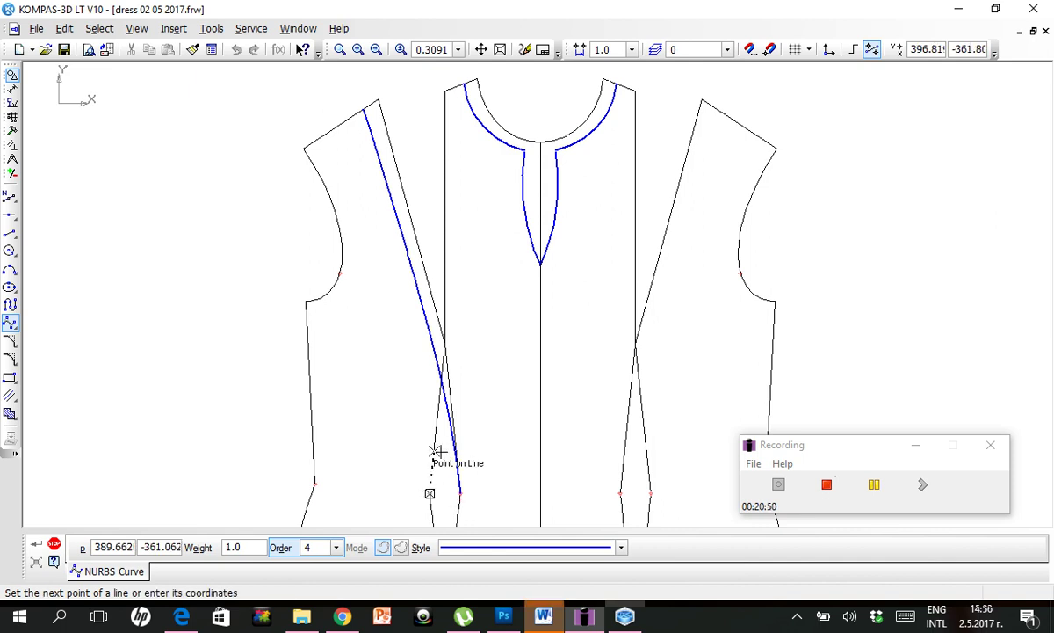
left_click(434, 451)
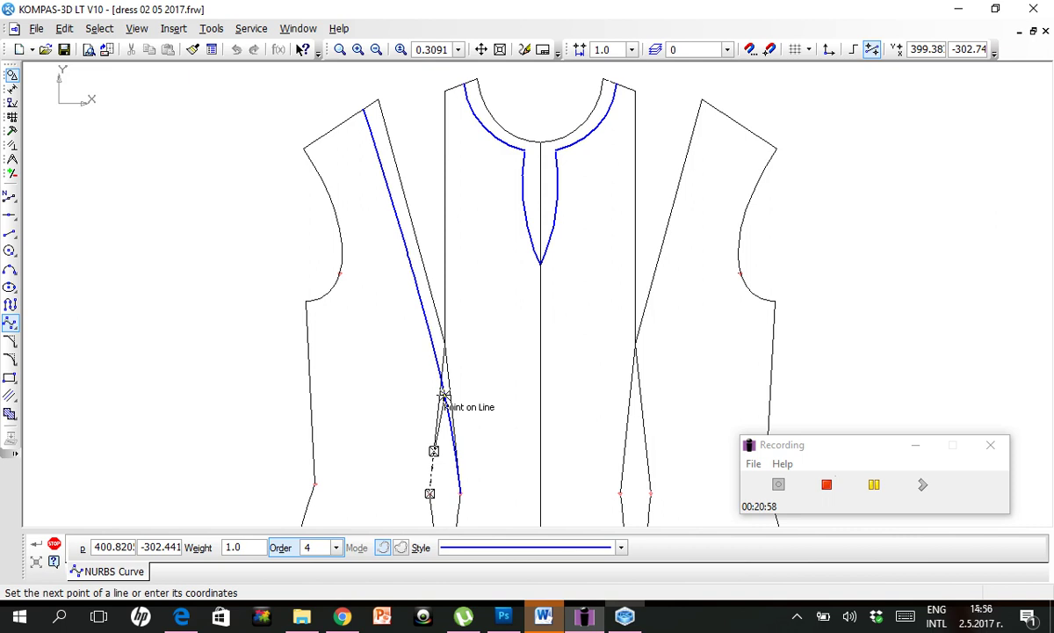
left_click(444, 395)
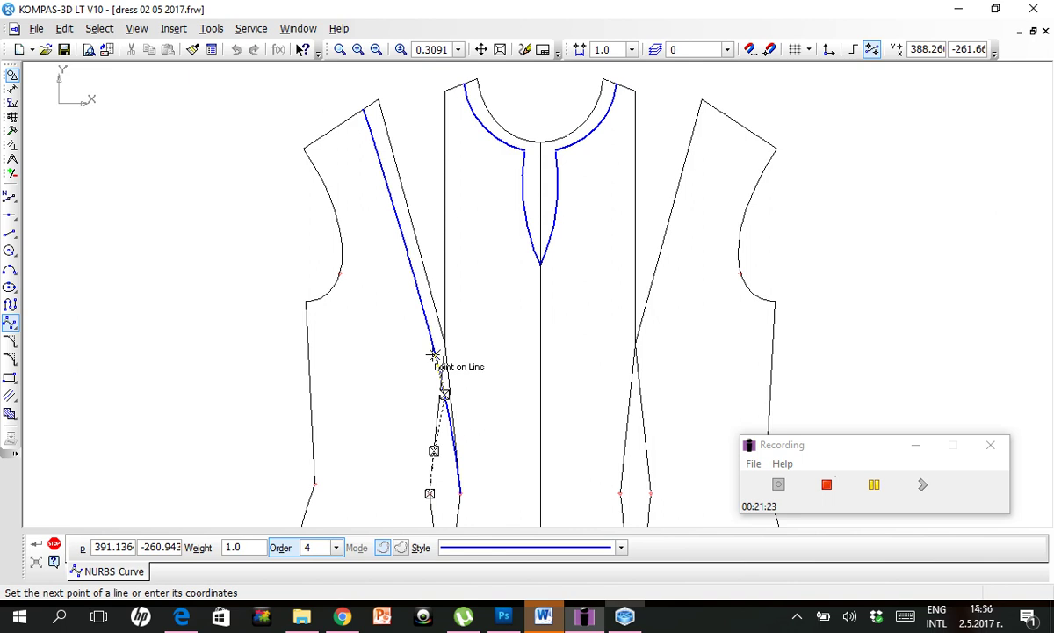
left_click(434, 354)
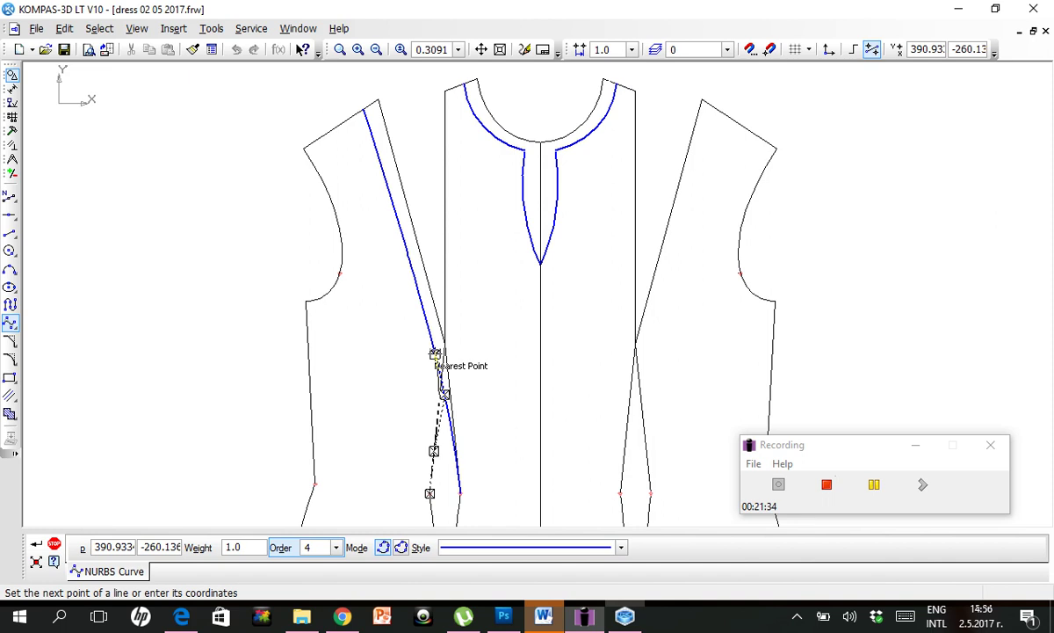
right_click(434, 354)
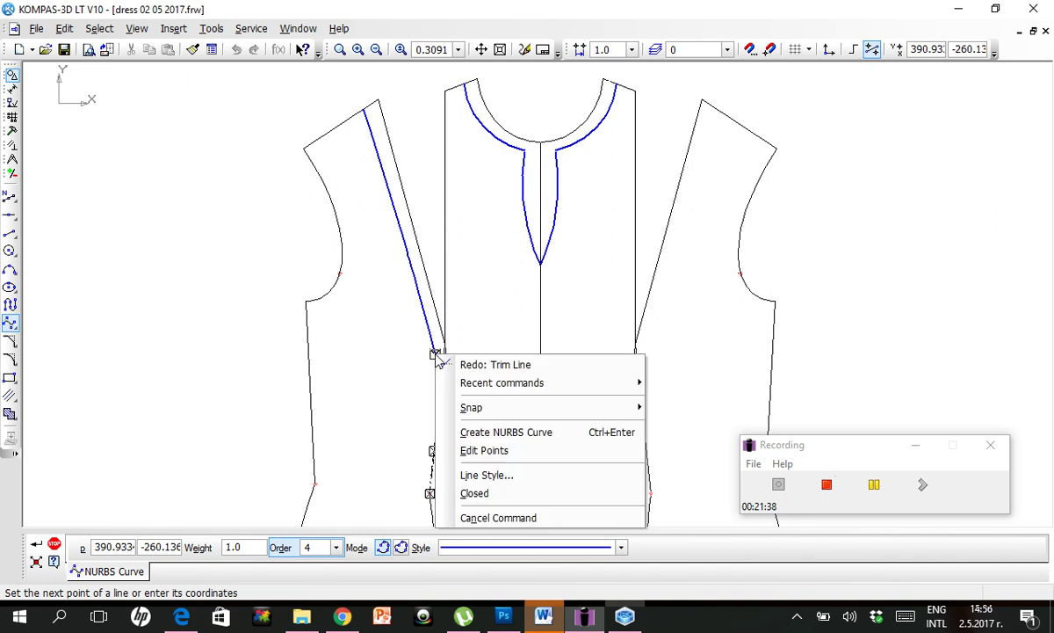
left_click(508, 432)
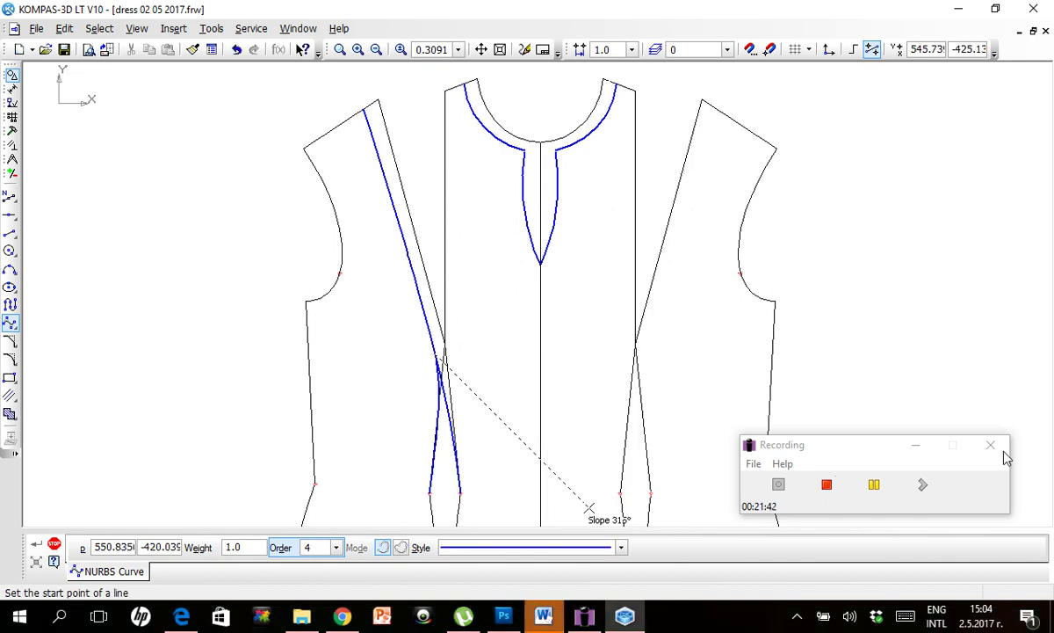
key("Escape")
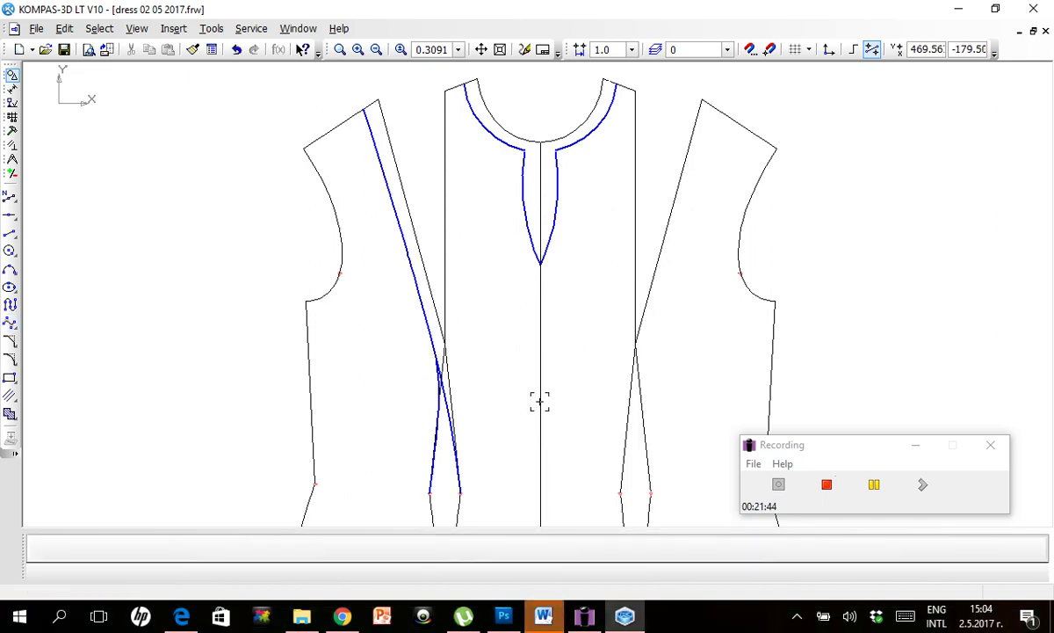
left_click(874, 494)
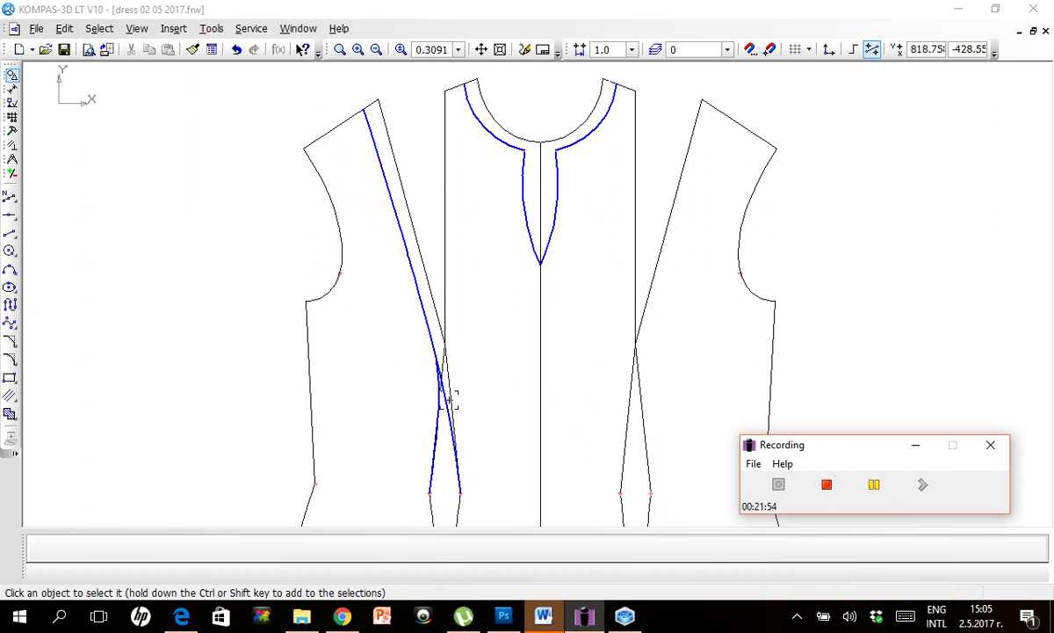
left_click(437, 419)
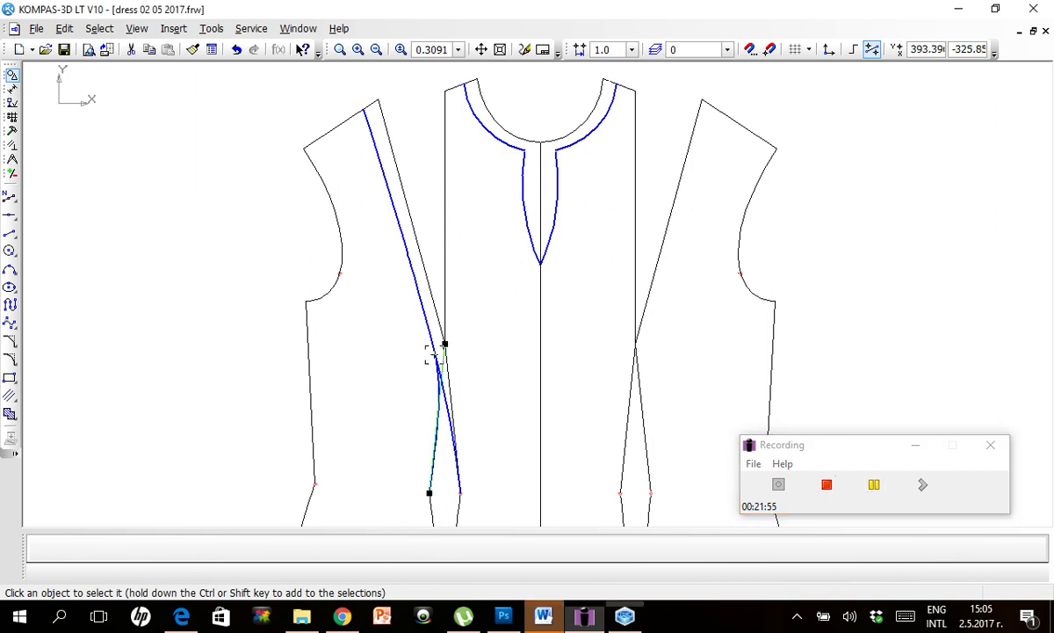
left_click(435, 372)
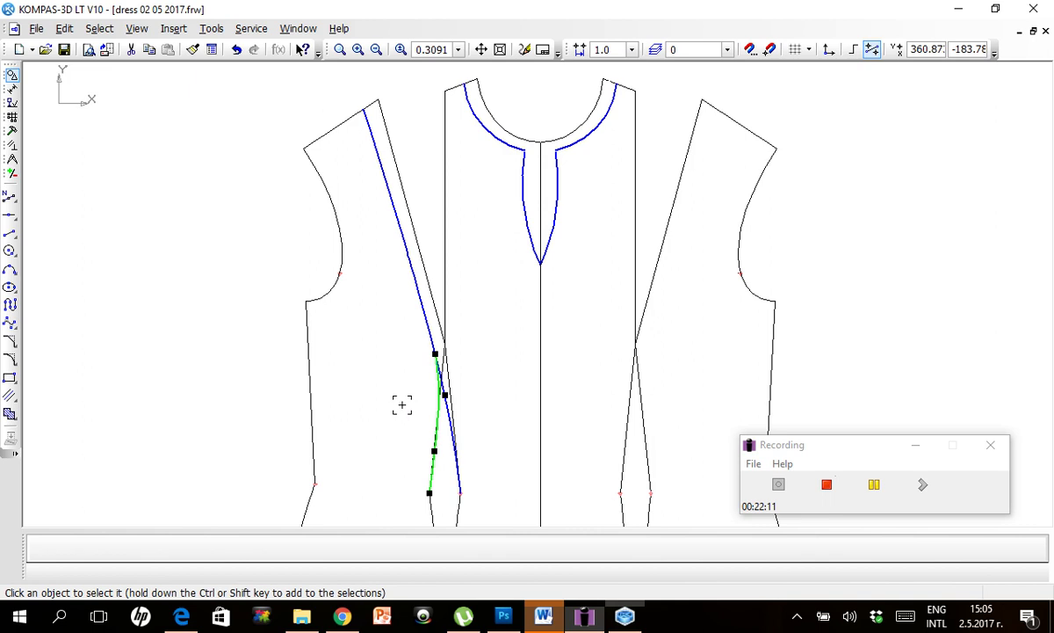
left_click(401, 404)
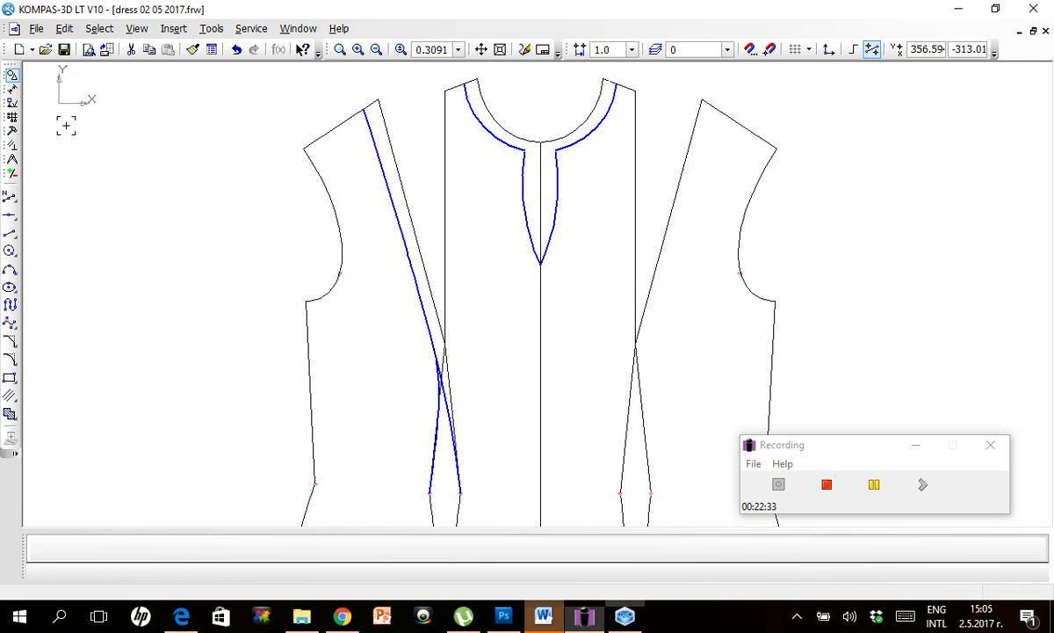
Draw a Thin-style perpendicular line, about 12.37 long, off the long dart curve at the crossing.
left_click(12, 240)
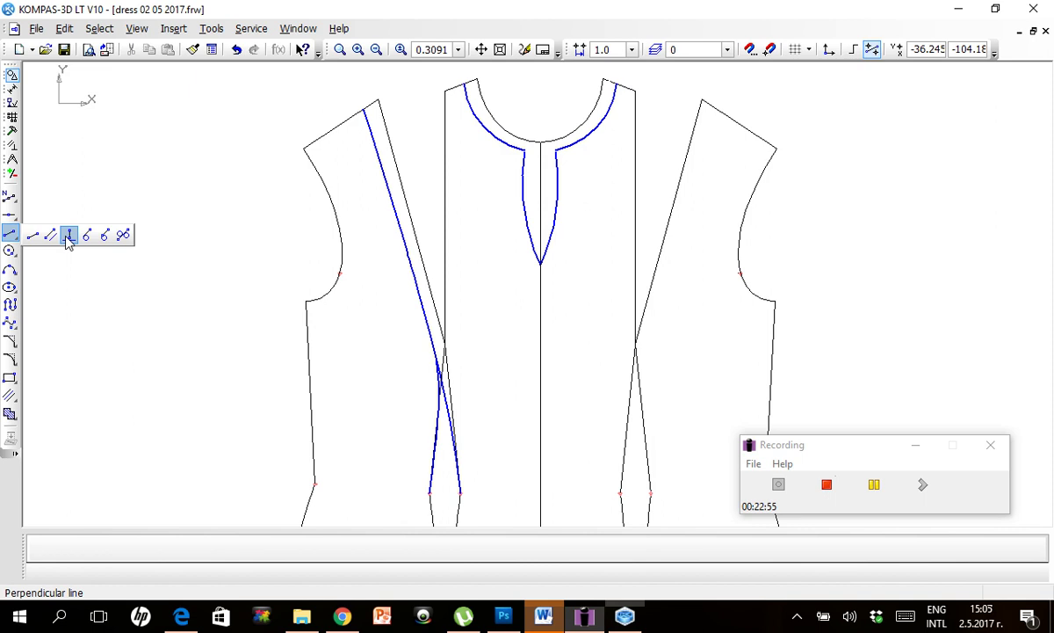
left_click(69, 235)
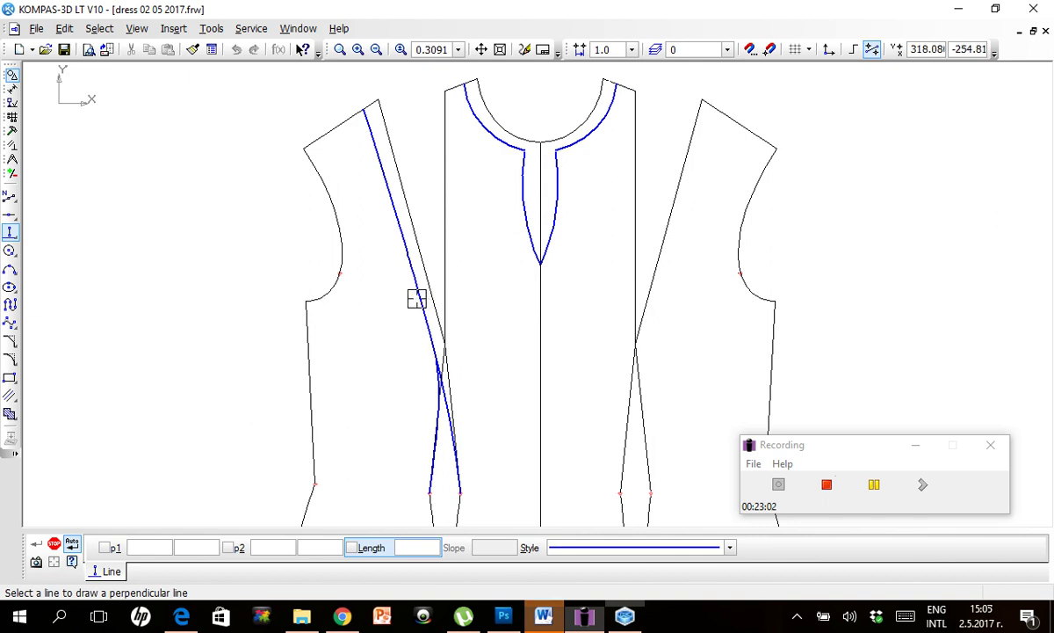
left_click(731, 548)
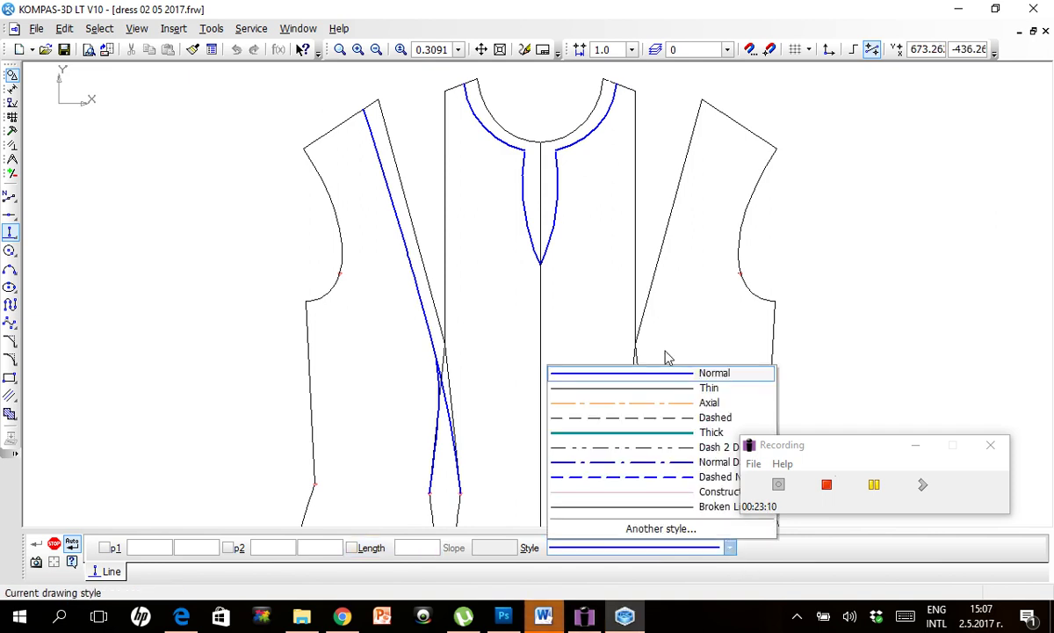
left_click(659, 390)
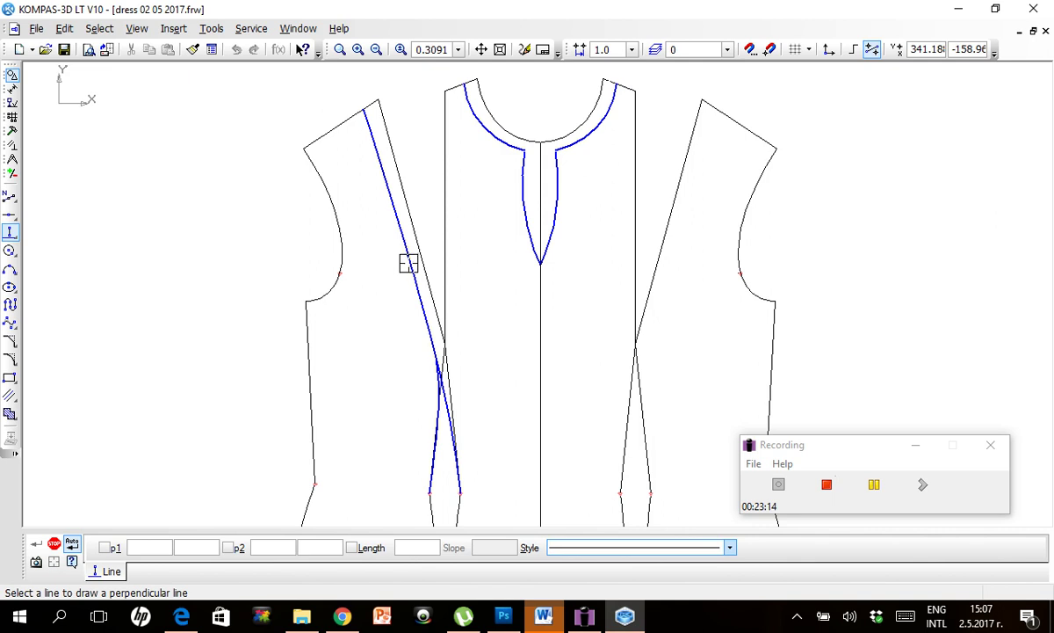
left_click(413, 275)
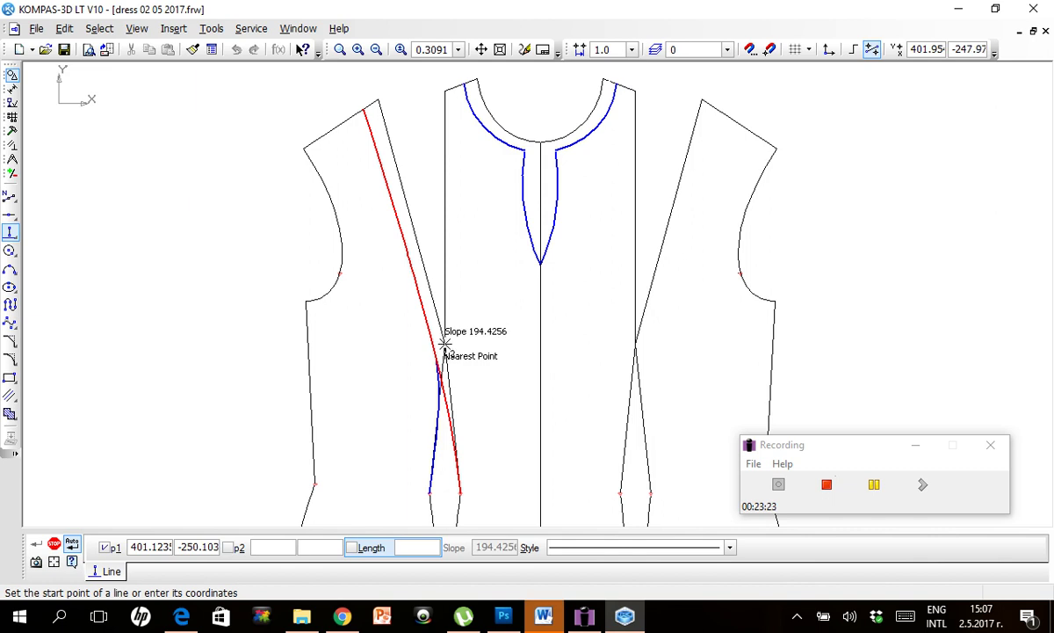
left_click(444, 344)
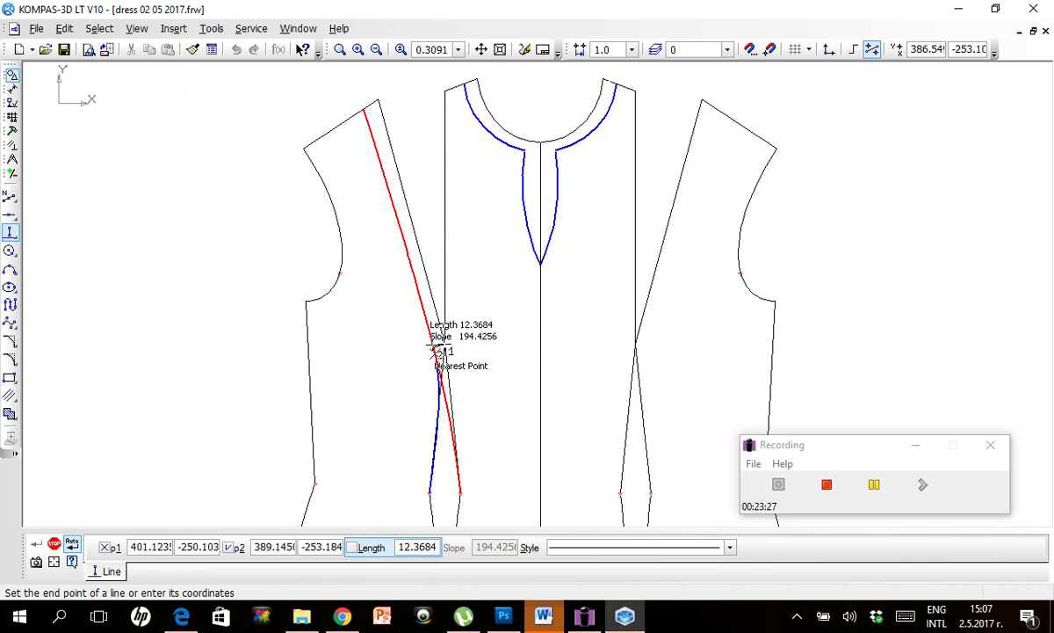
left_click(435, 345)
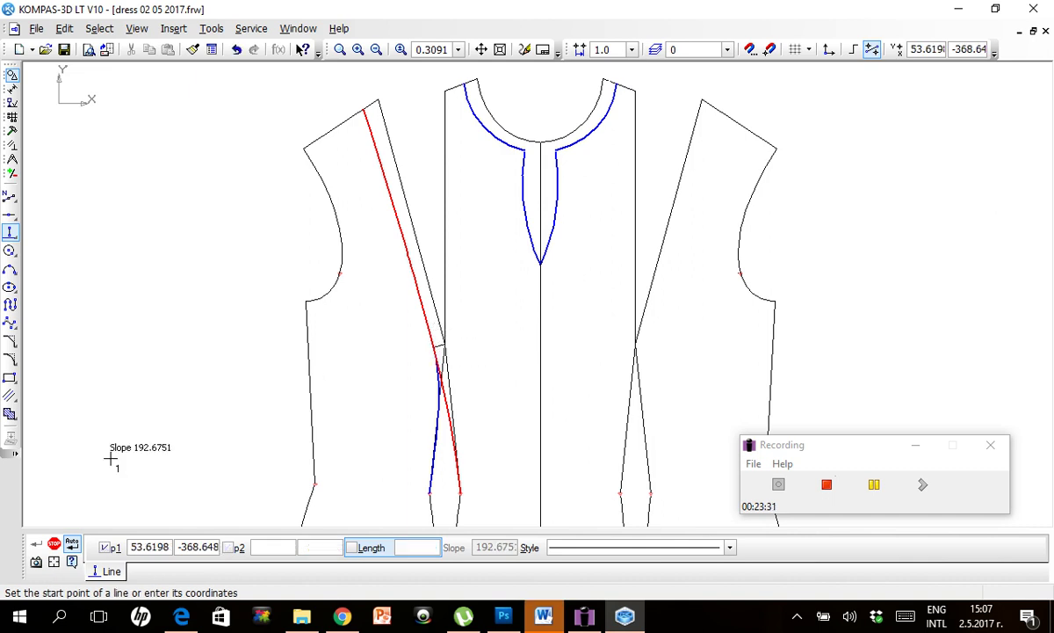
key("Escape")
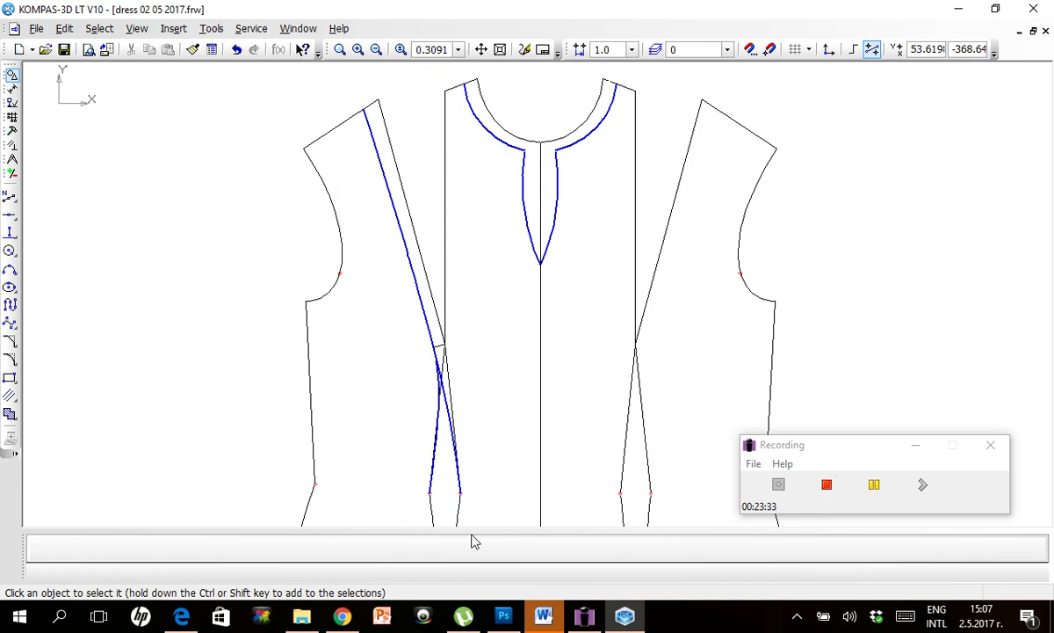
left_click(874, 485)
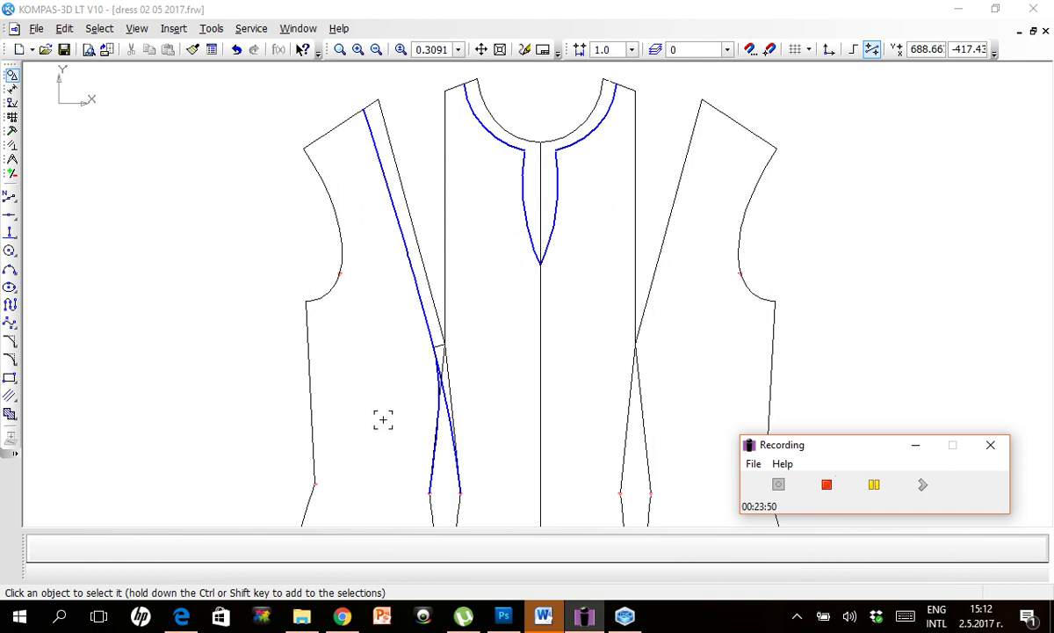
left_click(383, 420)
left_click(396, 342)
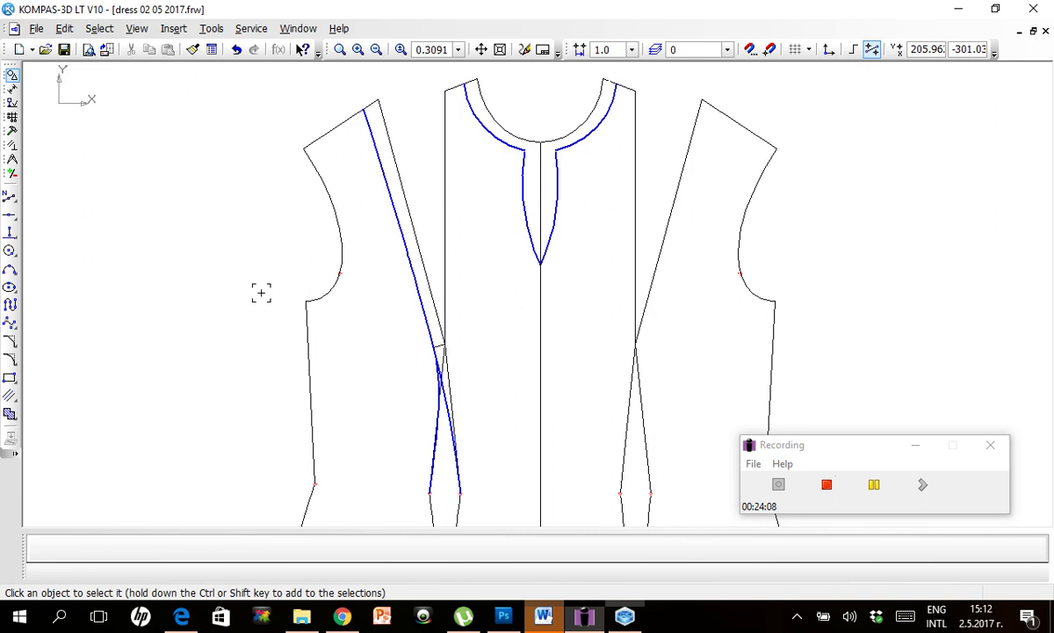
Break the long sloped dart line into two at its intersection point.
left_click(15, 128)
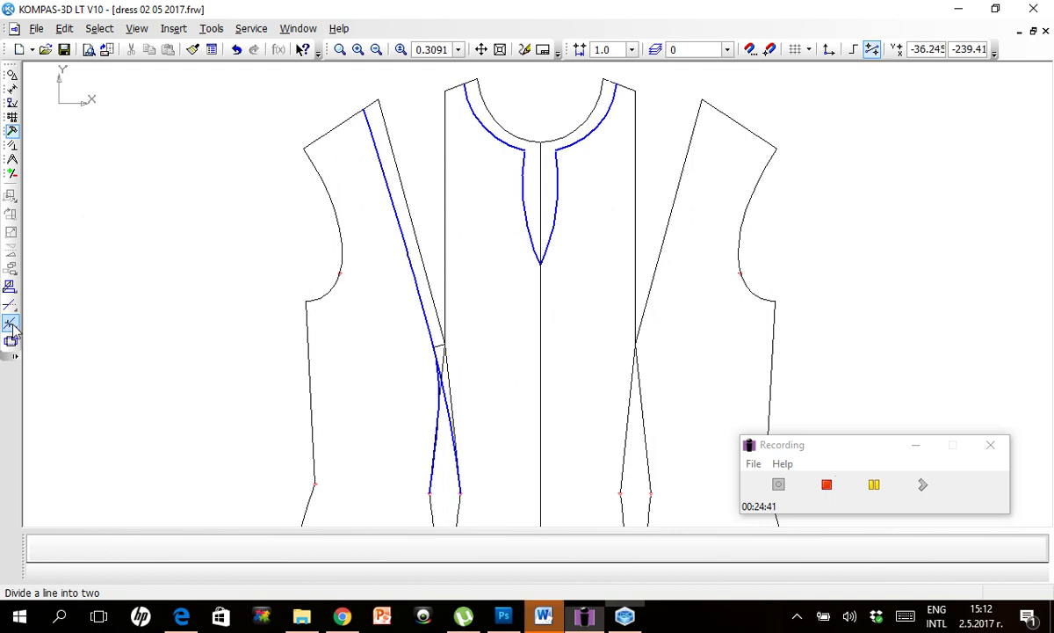
left_click(12, 325)
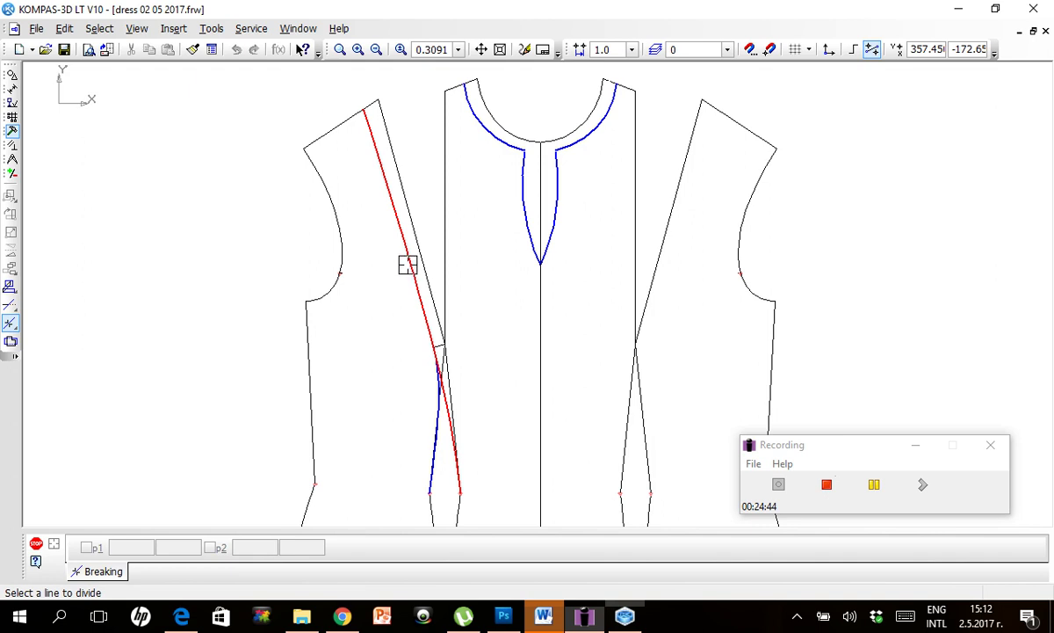
left_click(408, 263)
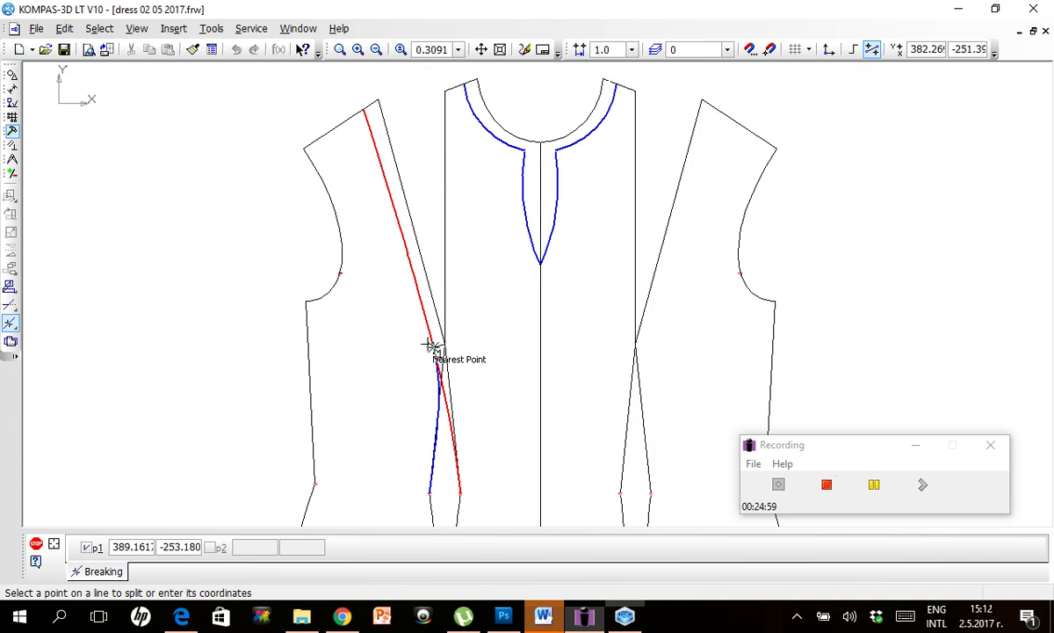
left_click(433, 346)
key("Escape")
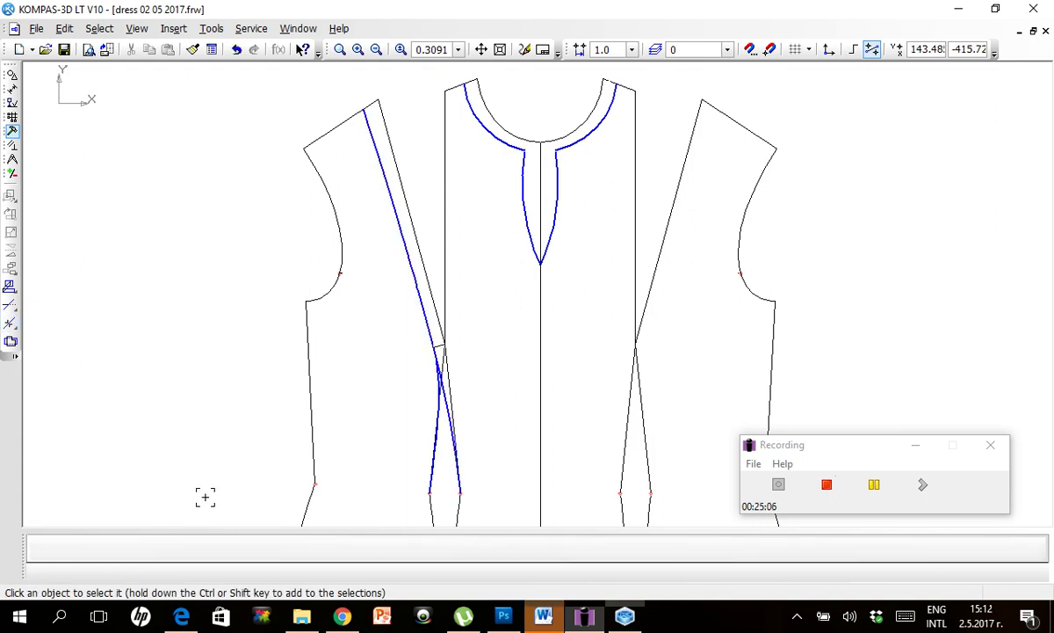
left_click(416, 306)
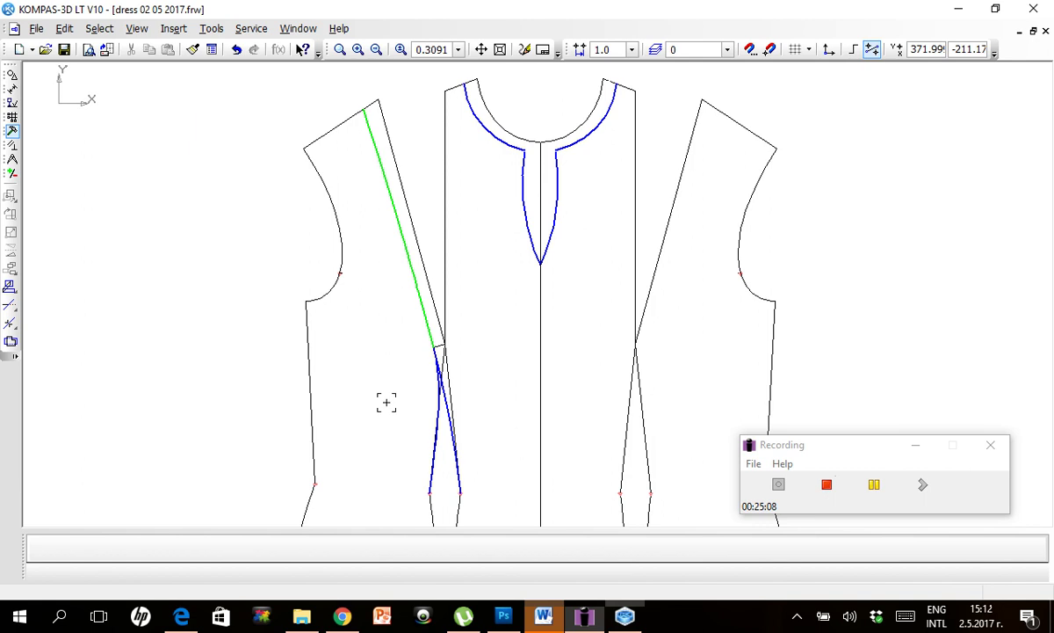
left_click(450, 413)
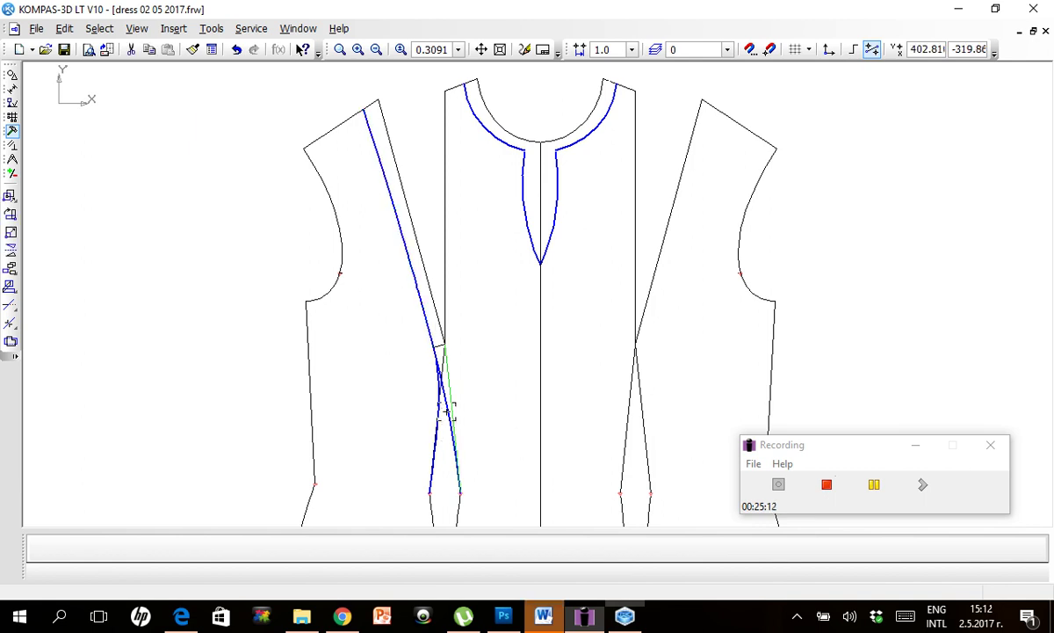
left_click(448, 413)
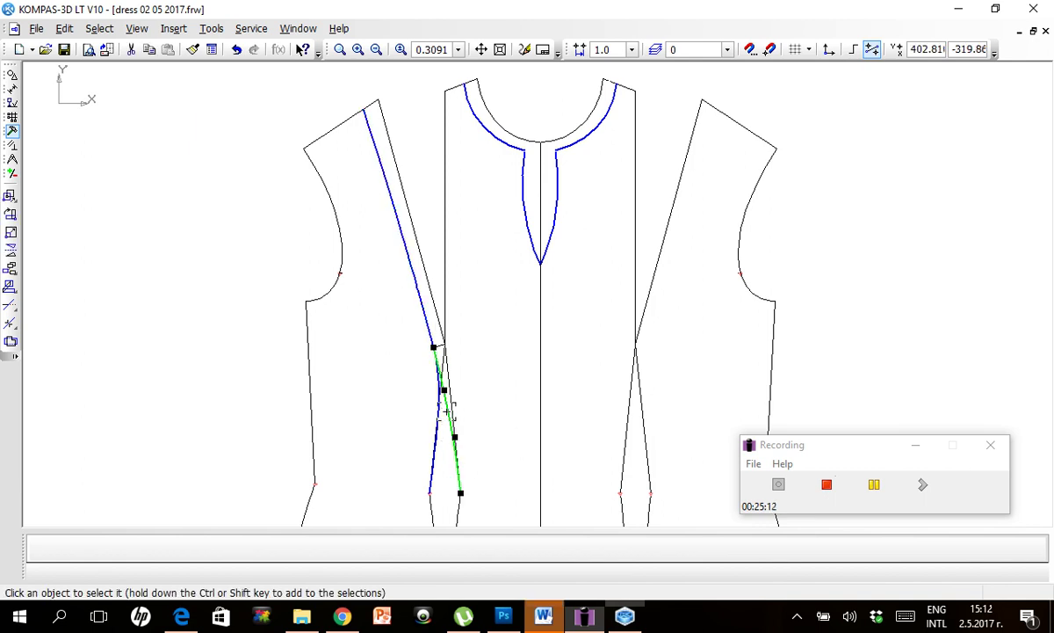
left_click(411, 273)
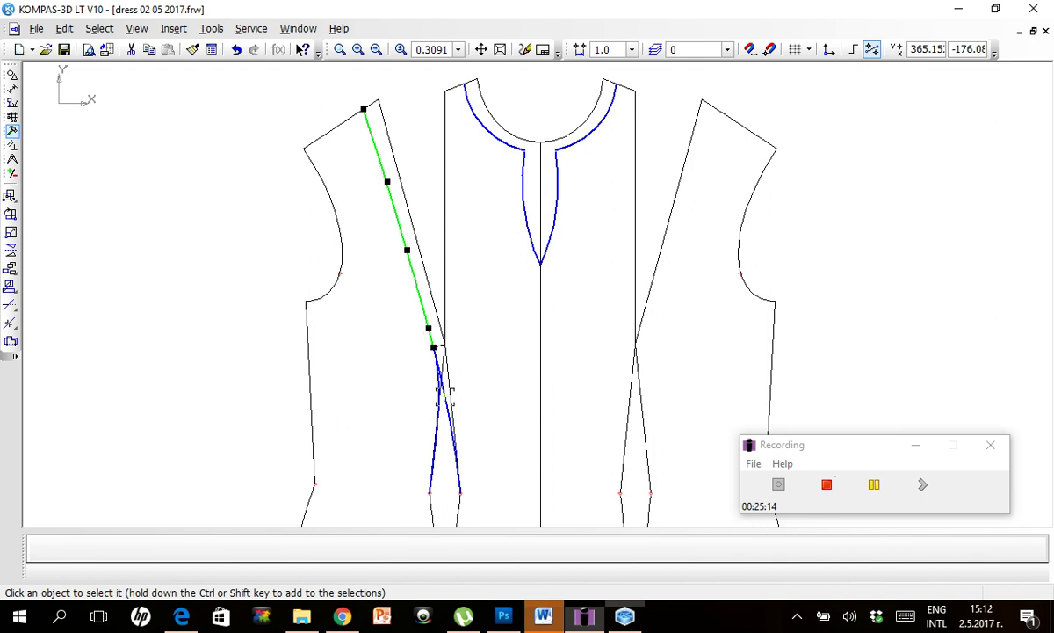
left_click(444, 392)
left_click(384, 361)
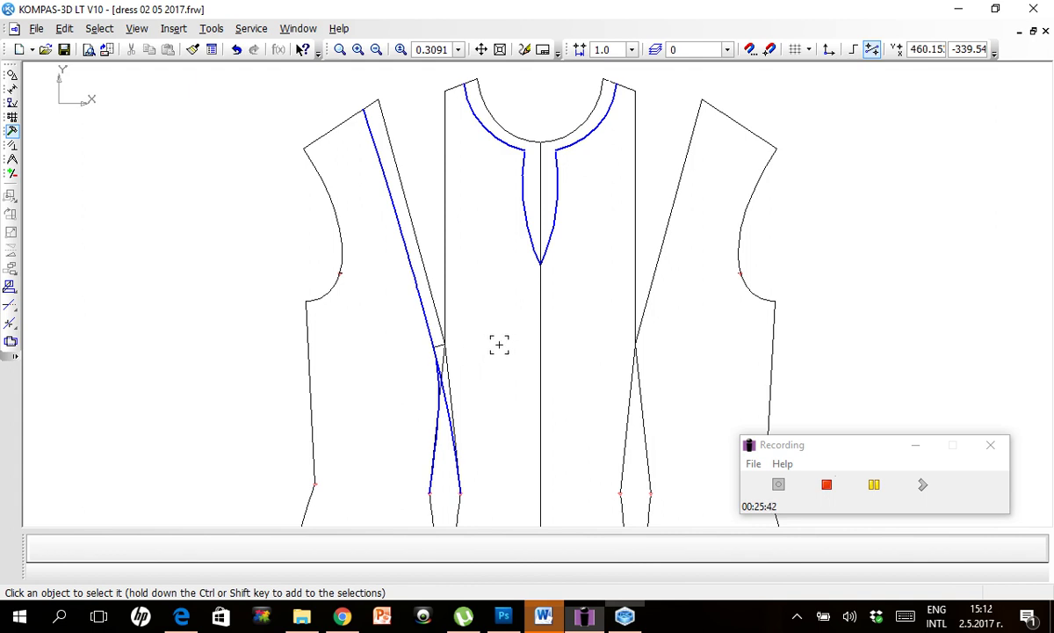
left_click(418, 303)
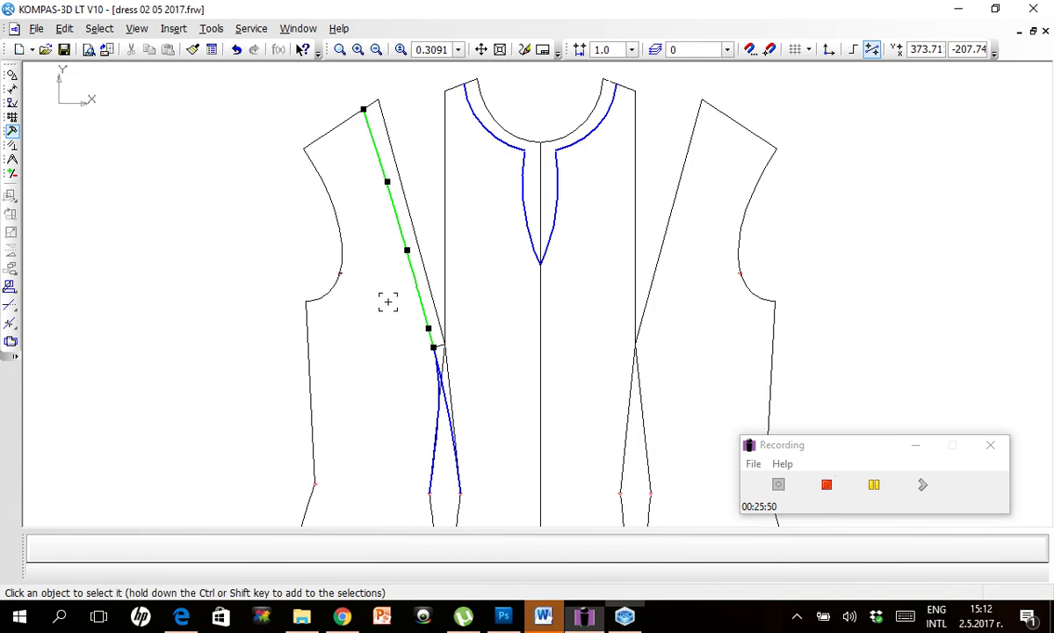
left_click(387, 301)
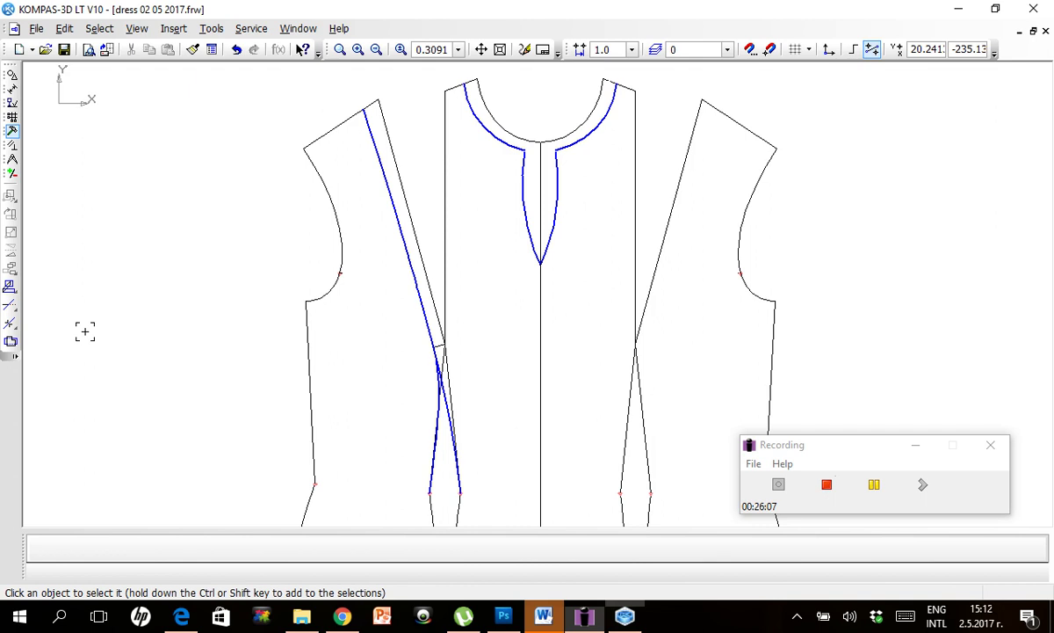
Split the left shoulder line into two at the dart's top point.
left_click(10, 323)
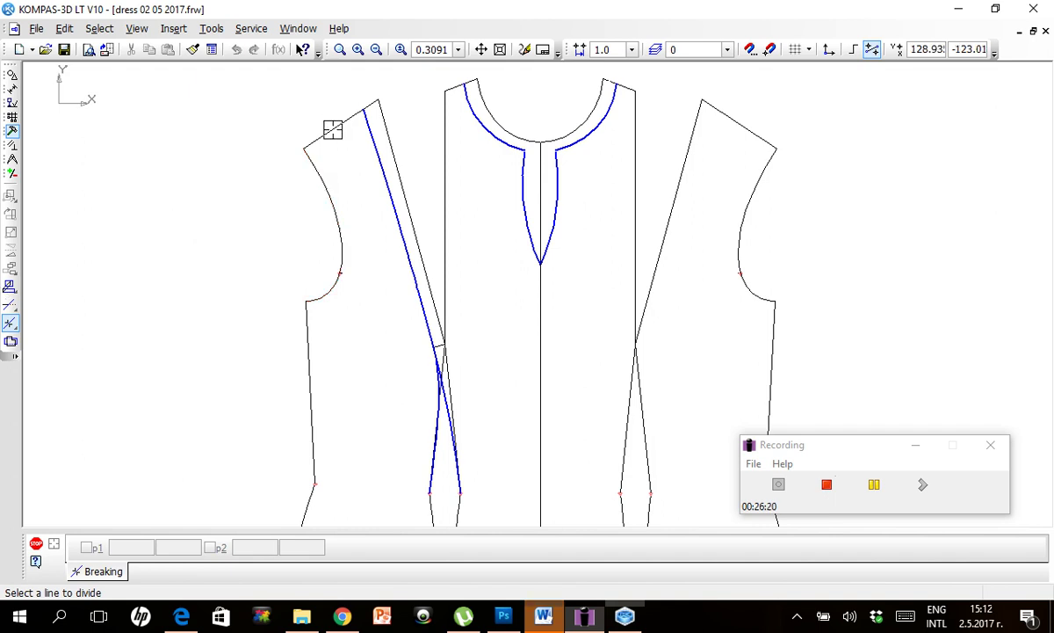
left_click(332, 129)
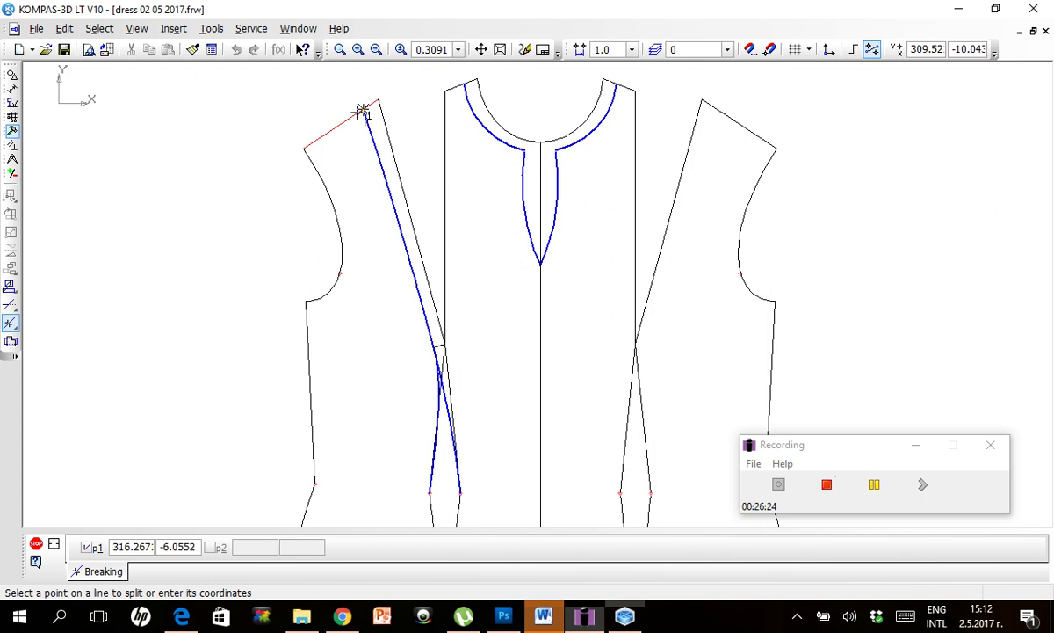
left_click(362, 113)
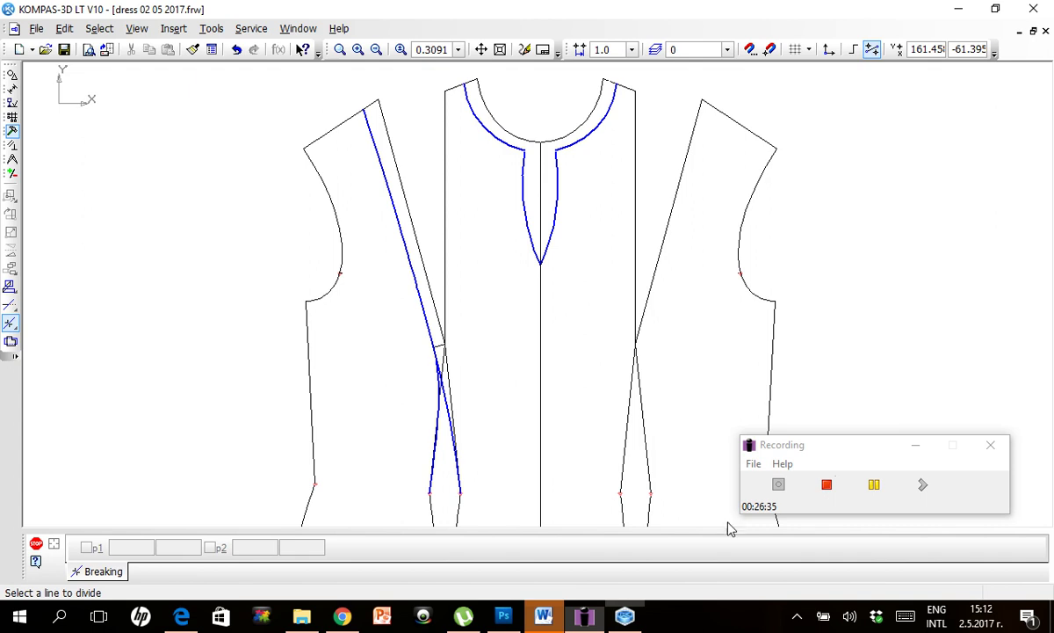
Select the middle panel's vertical left edge, then end the Break command without splitting it.
left_click(875, 486)
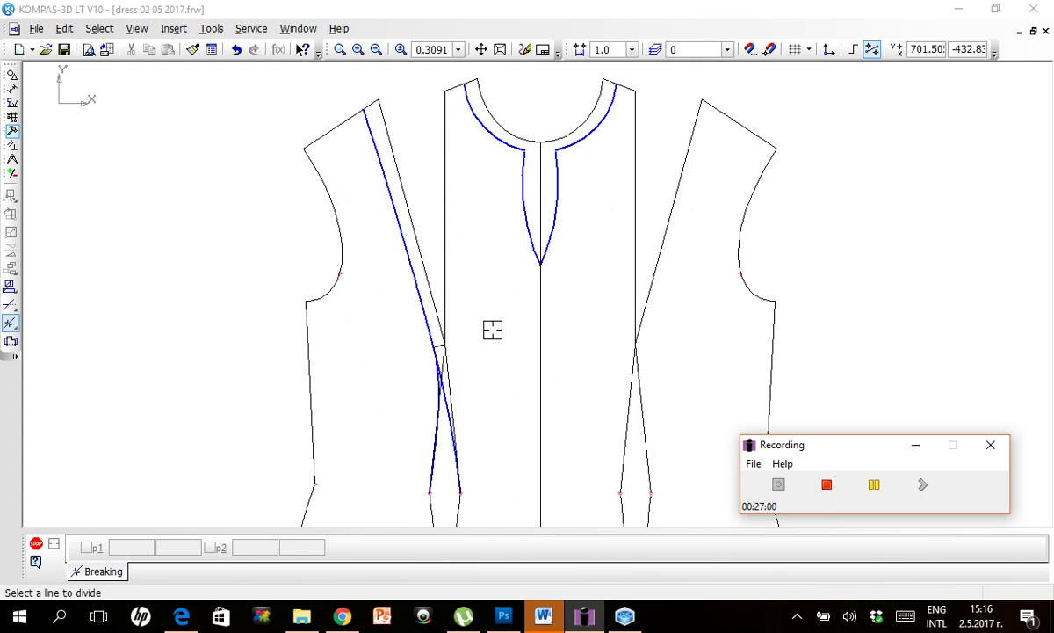
left_click(449, 312)
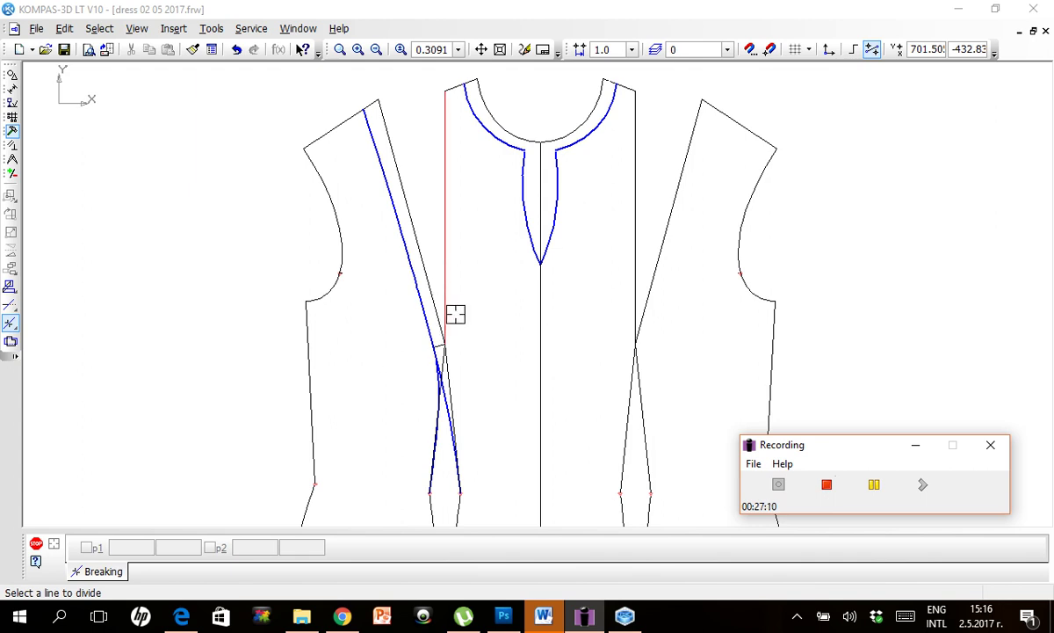
left_click(10, 323)
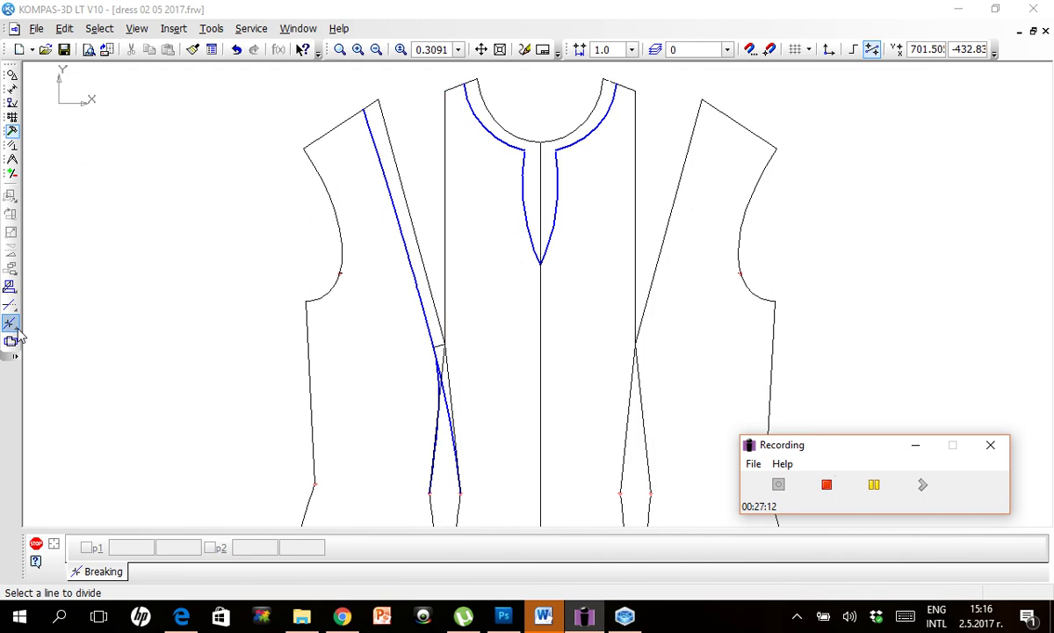
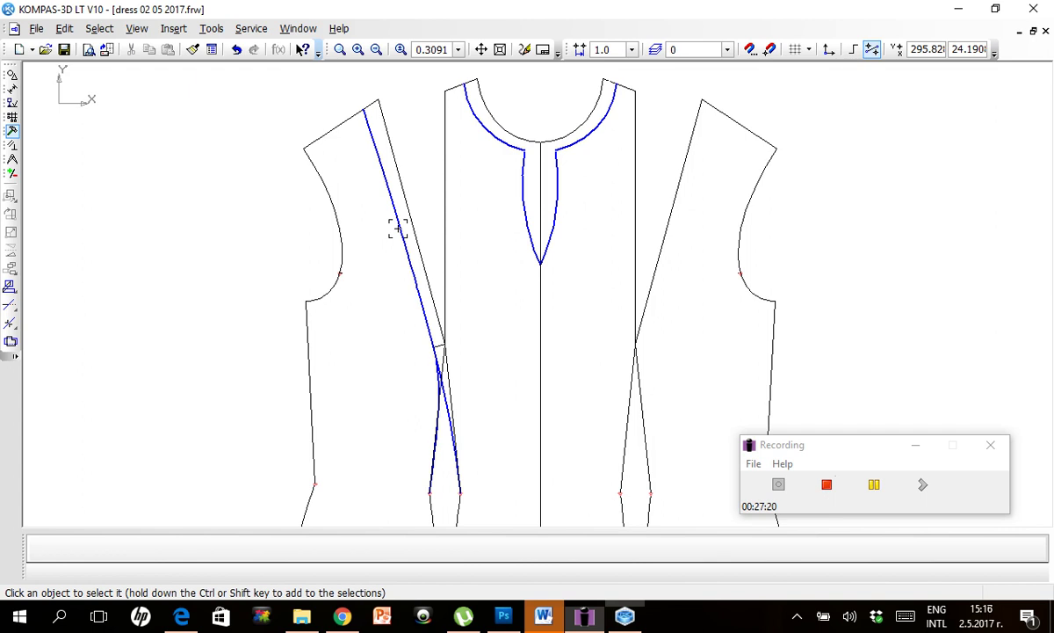
Select the slanted blue seam line on the left panel plus the dart line beside it.
left_click(412, 269)
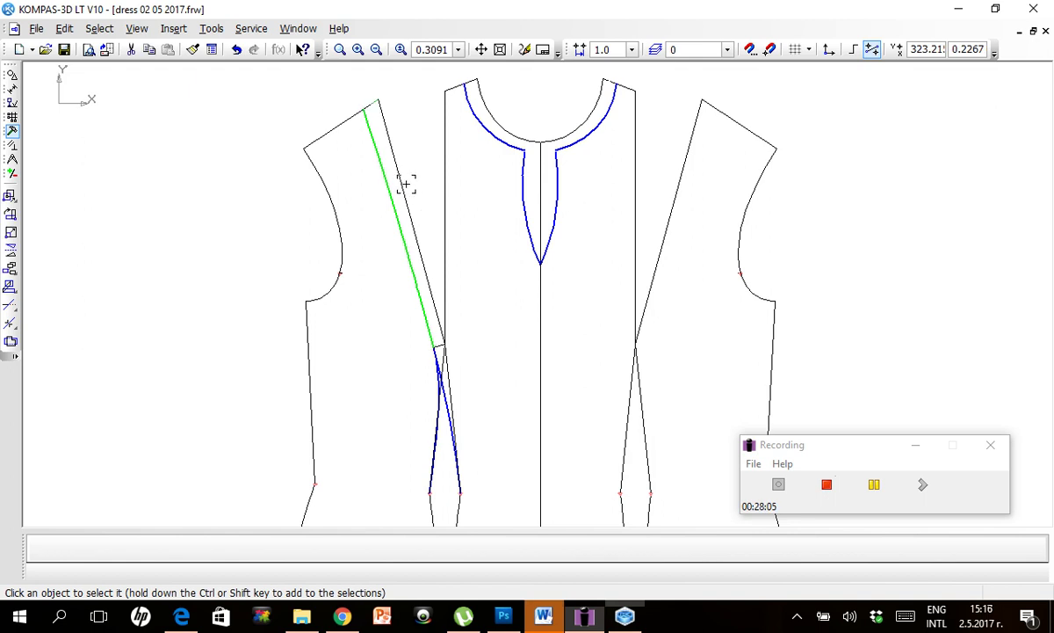
left_click(406, 183, "shift")
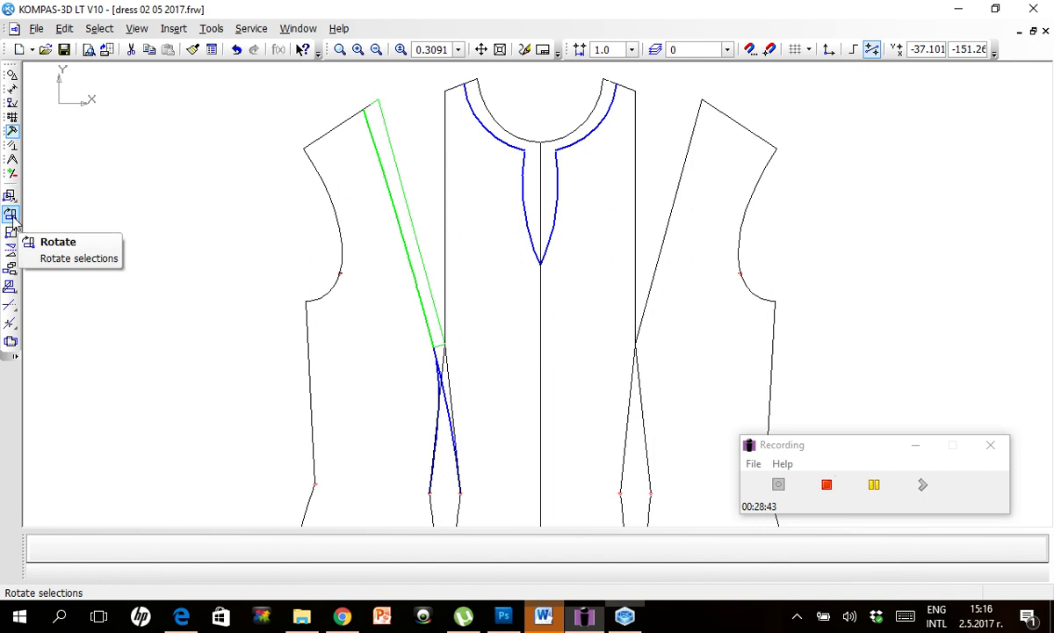
Rotate the original seam and dart lines about the dart point so they stand vertical.
left_click(12, 216)
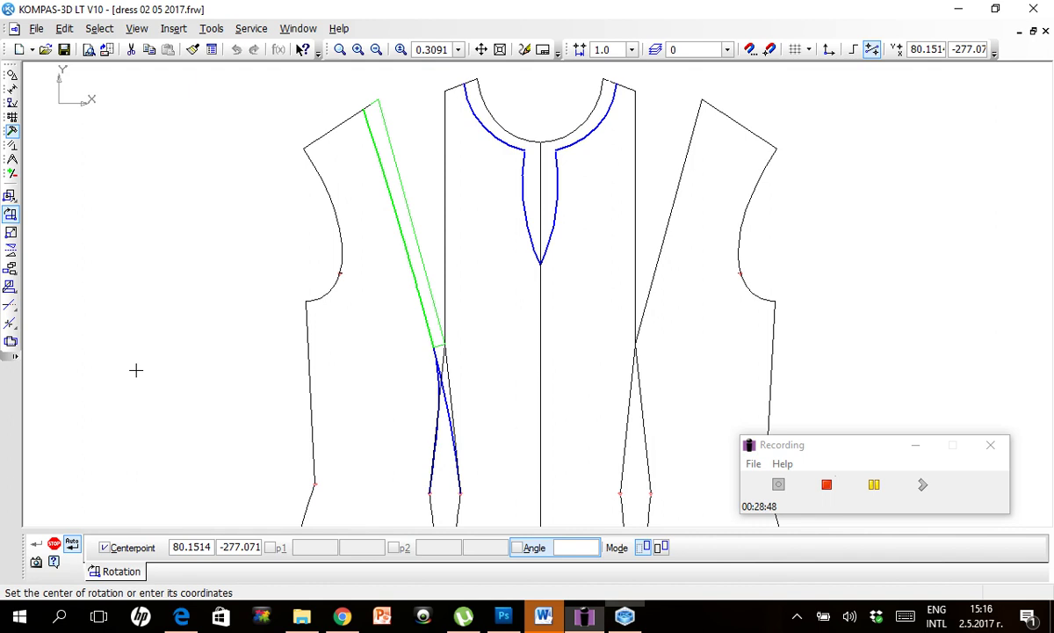
left_click(645, 546)
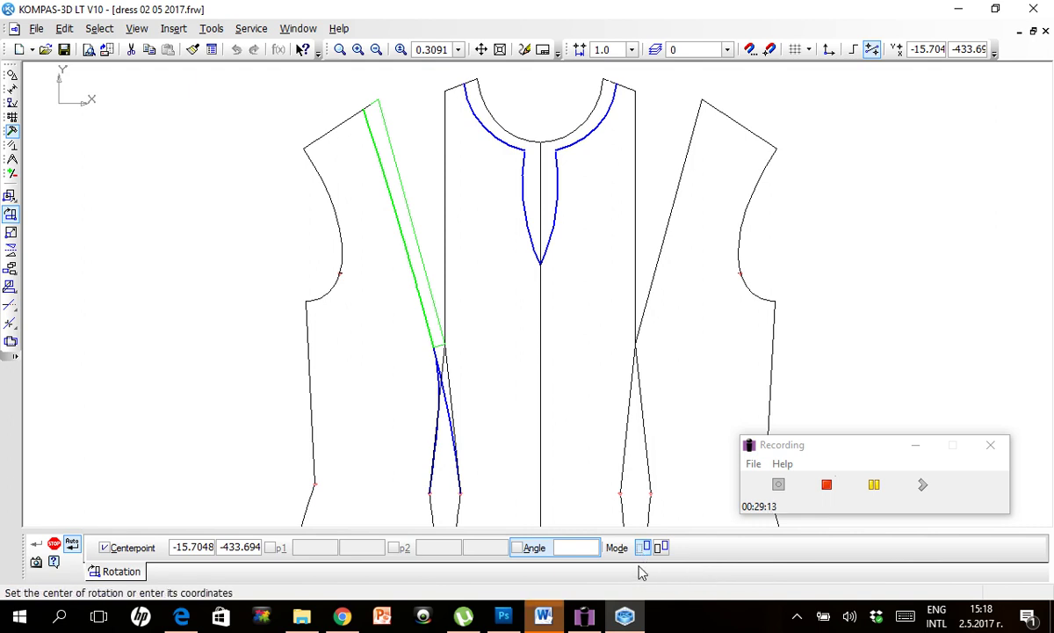
left_click(222, 437)
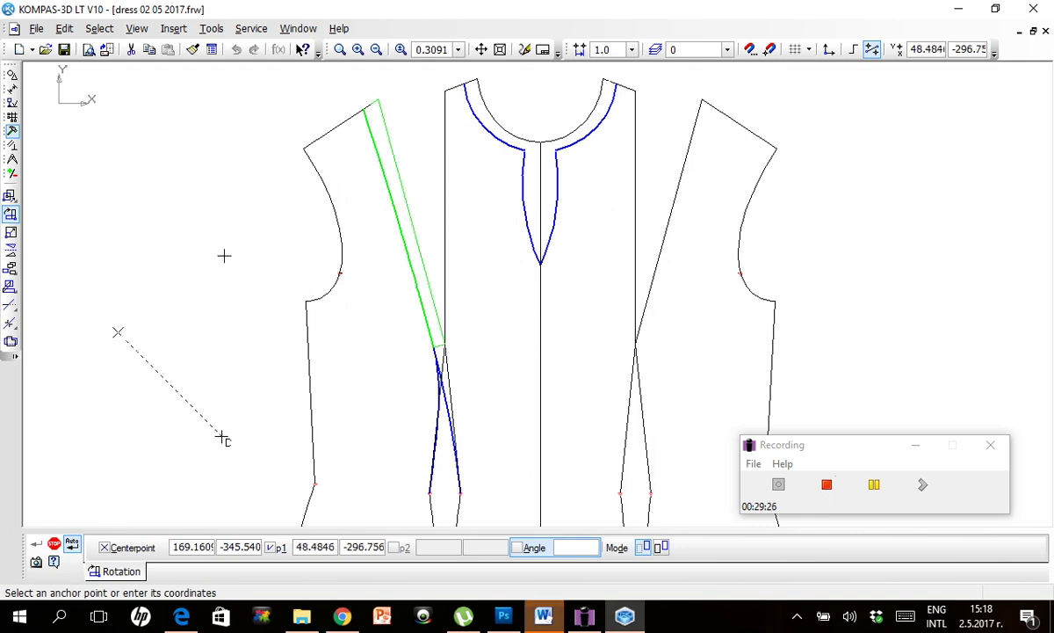
key("Escape")
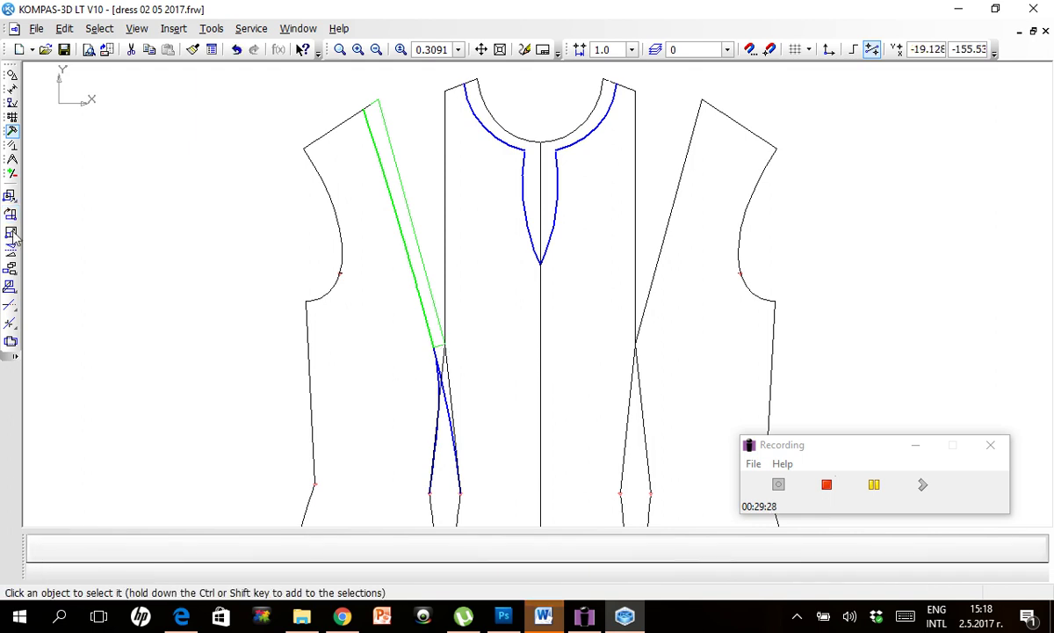
left_click(13, 214)
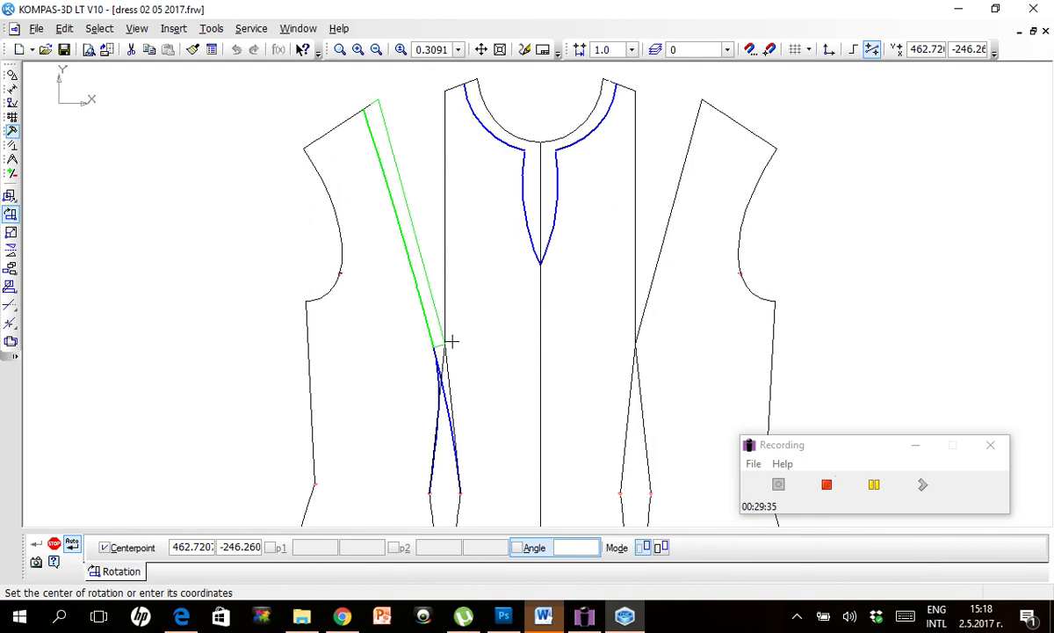
left_click(445, 346)
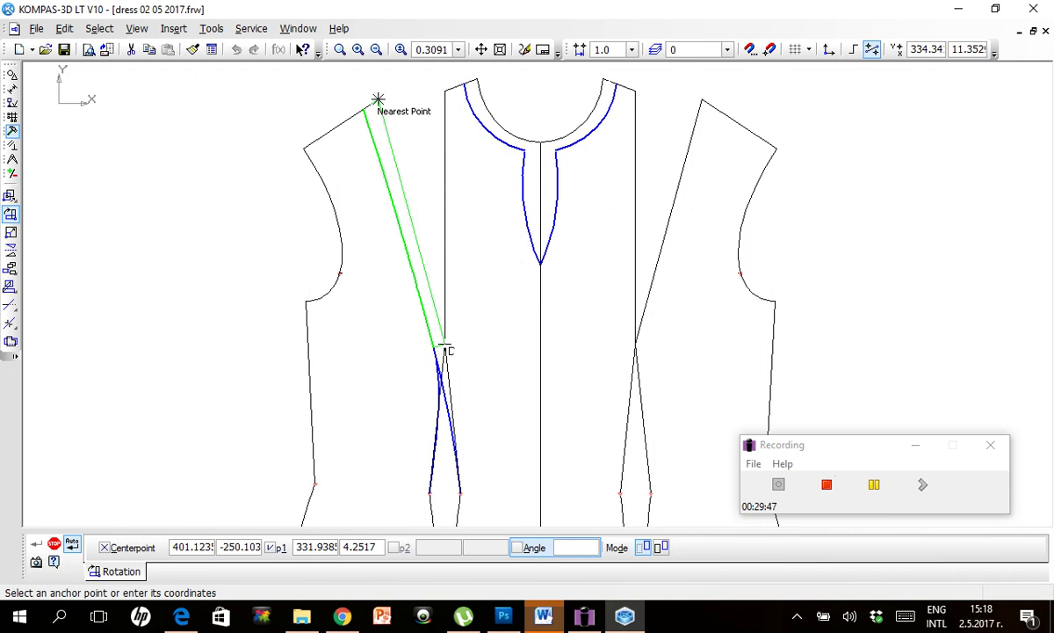
left_click(378, 98)
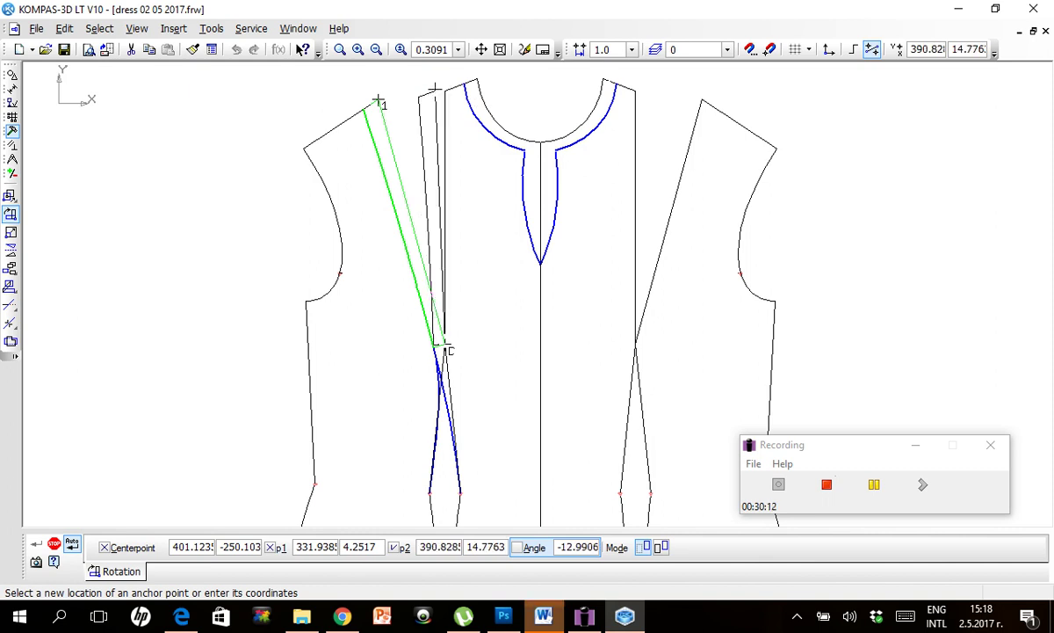
left_click(442, 89)
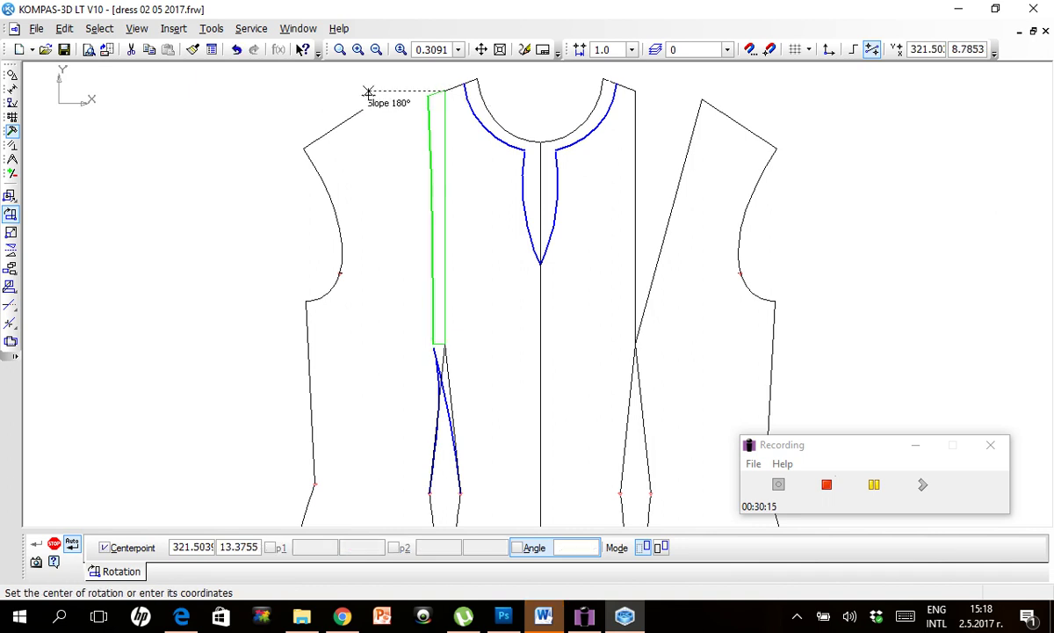
key("Escape")
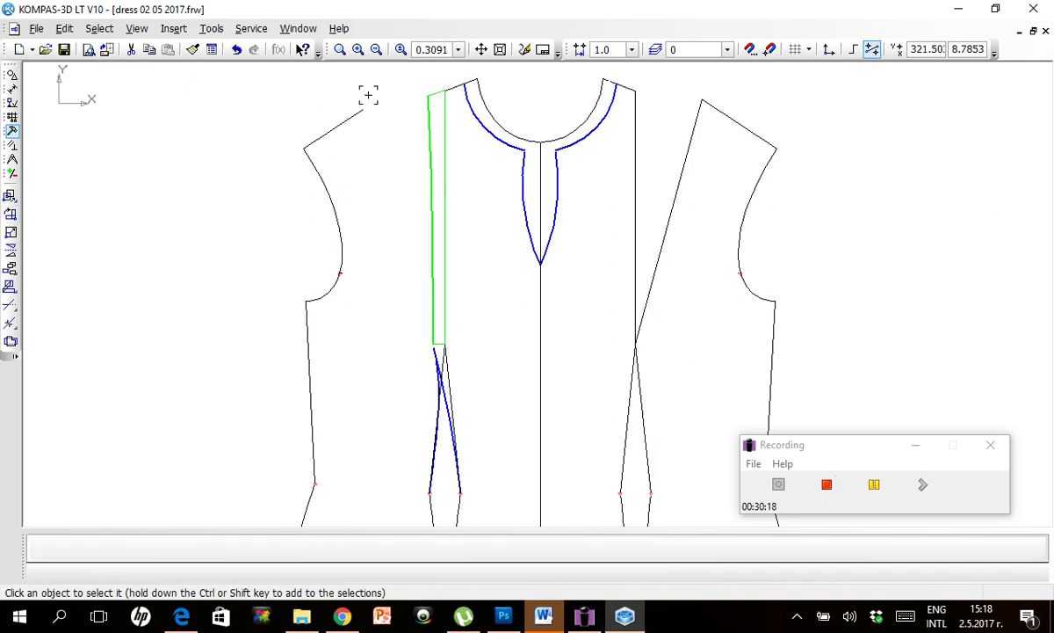
Select the vertical left seam line and start rotating it in copy mode.
key("Escape")
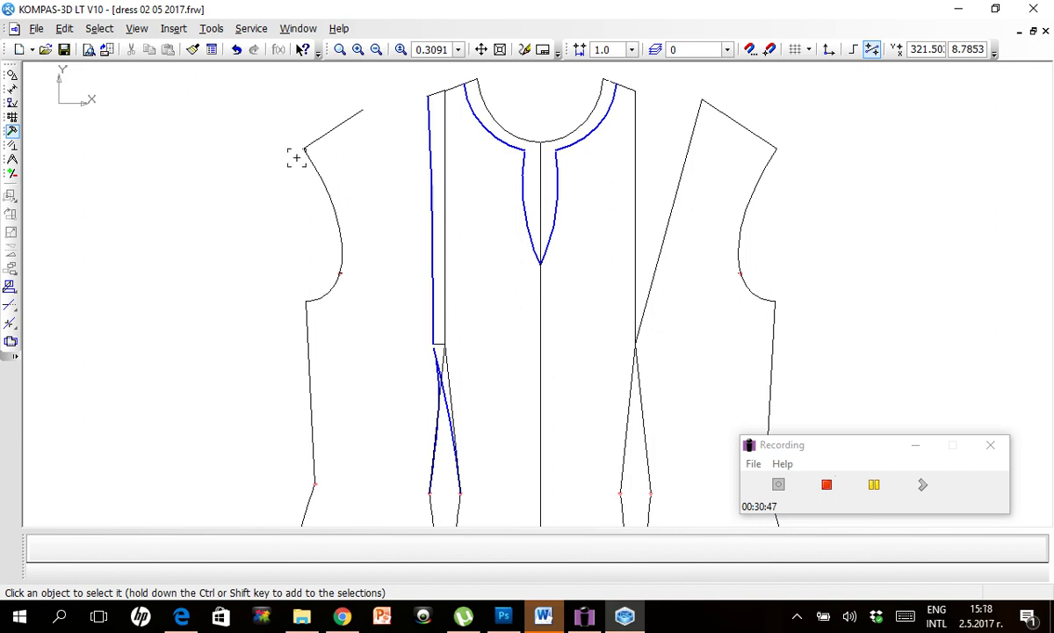
left_click(429, 166)
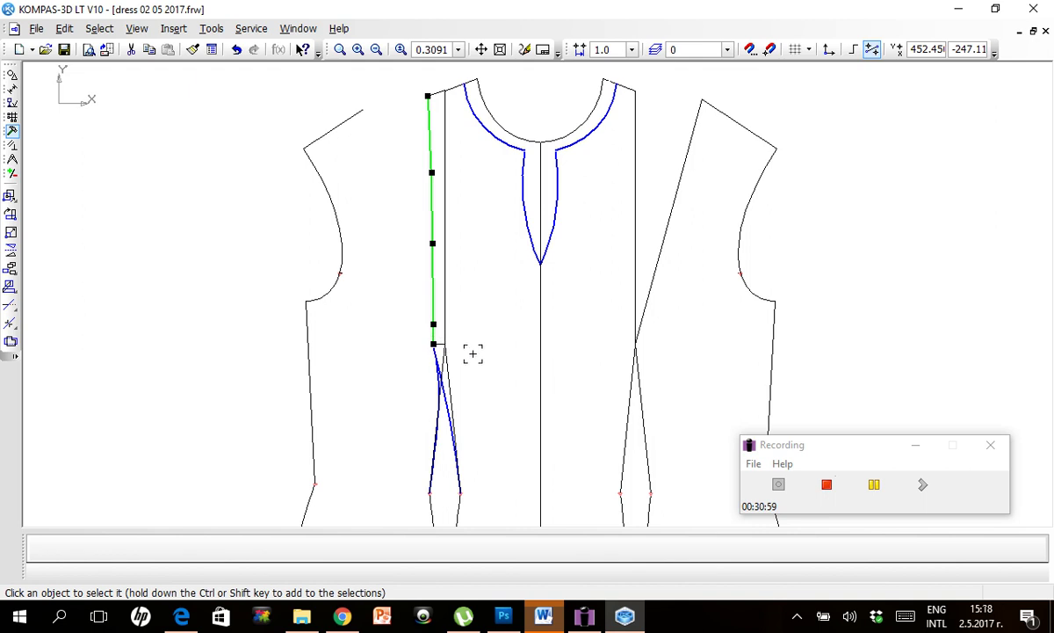
left_click(437, 343)
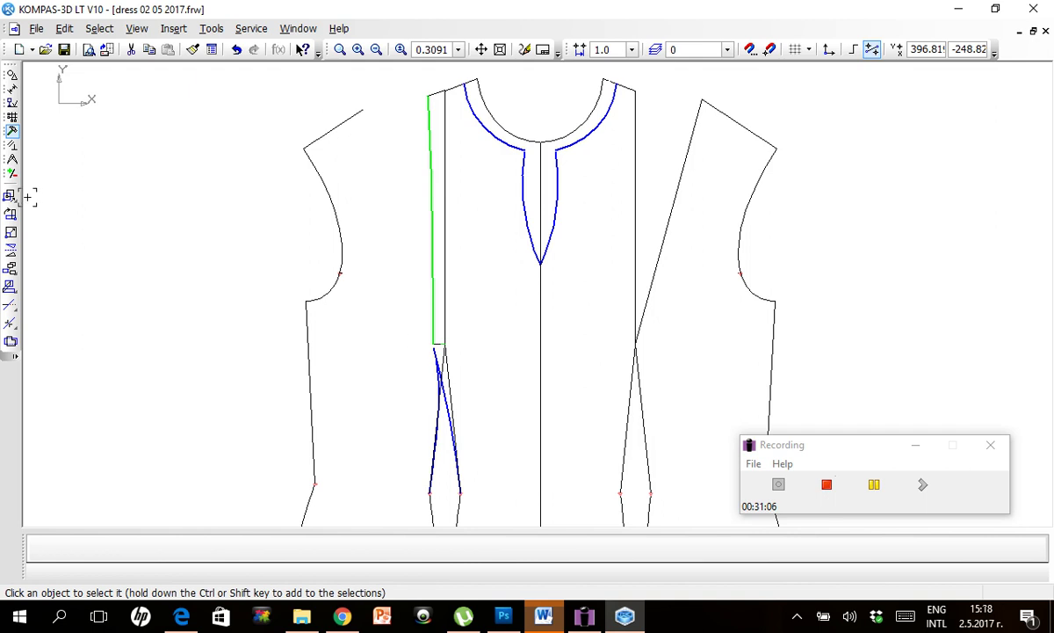
left_click(13, 222)
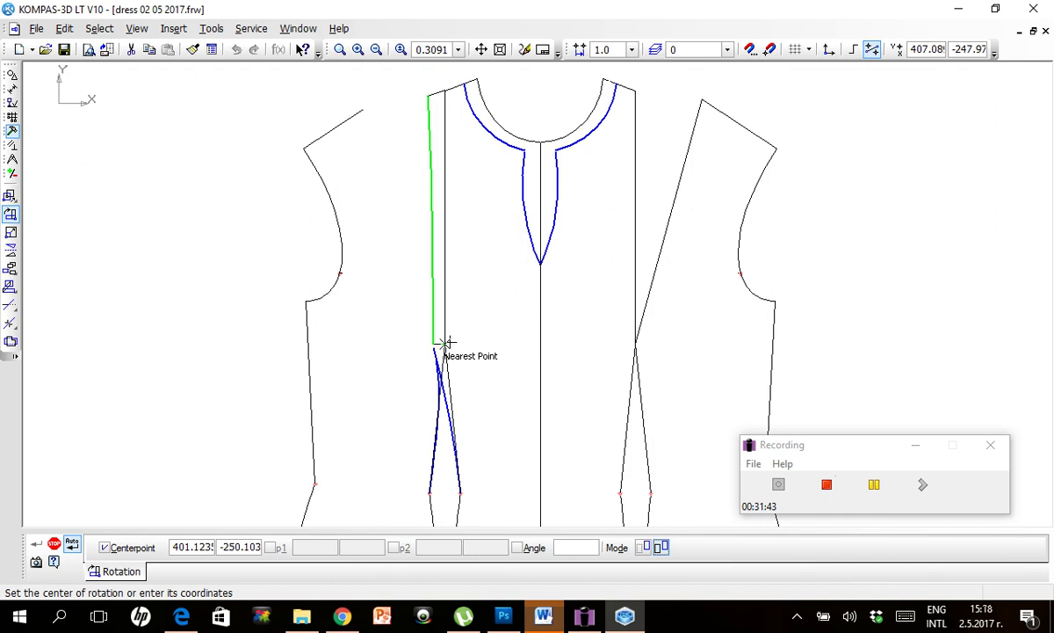
Rotate a copy of the vertical seam about the dart point so its top meets the shoulder point.
left_click(446, 343)
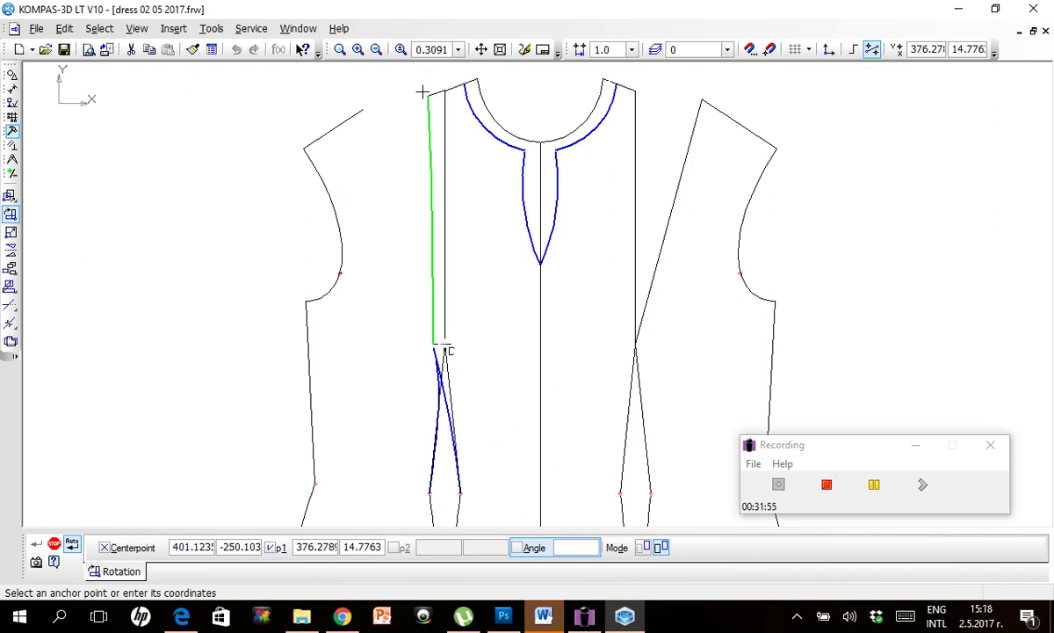
left_click(426, 96)
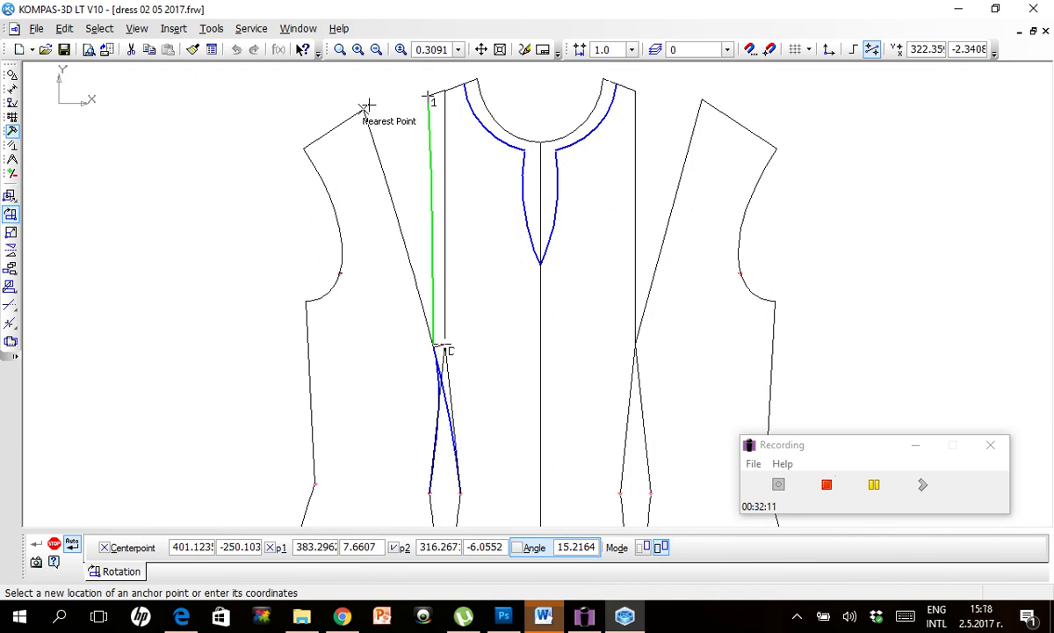
left_click(367, 107)
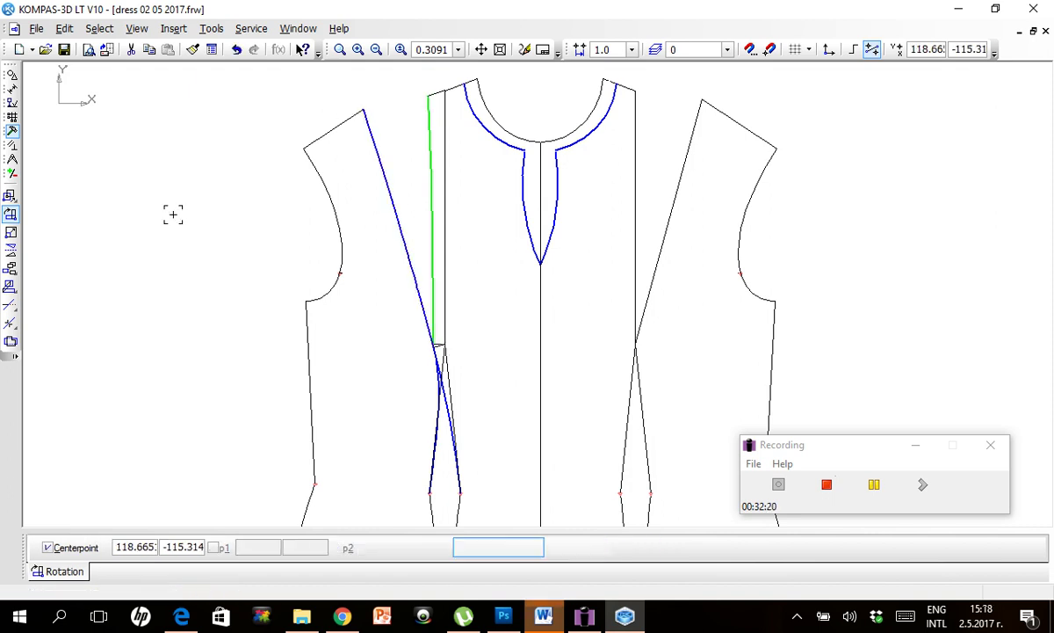
key("Escape")
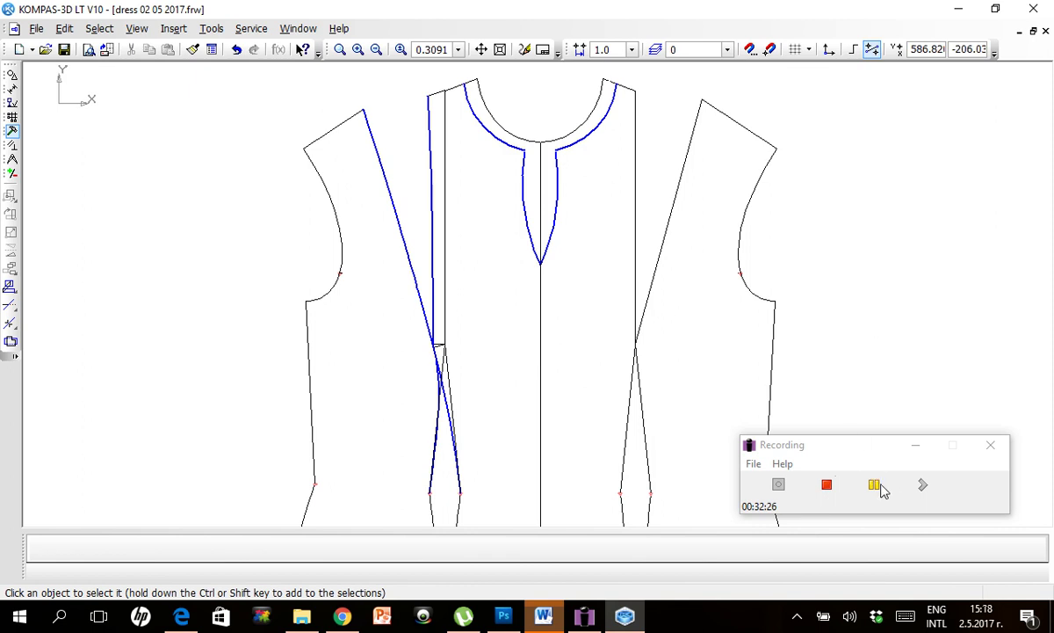
Pan the view so the bodice drawing moves leftward in the window.
left_click(883, 490)
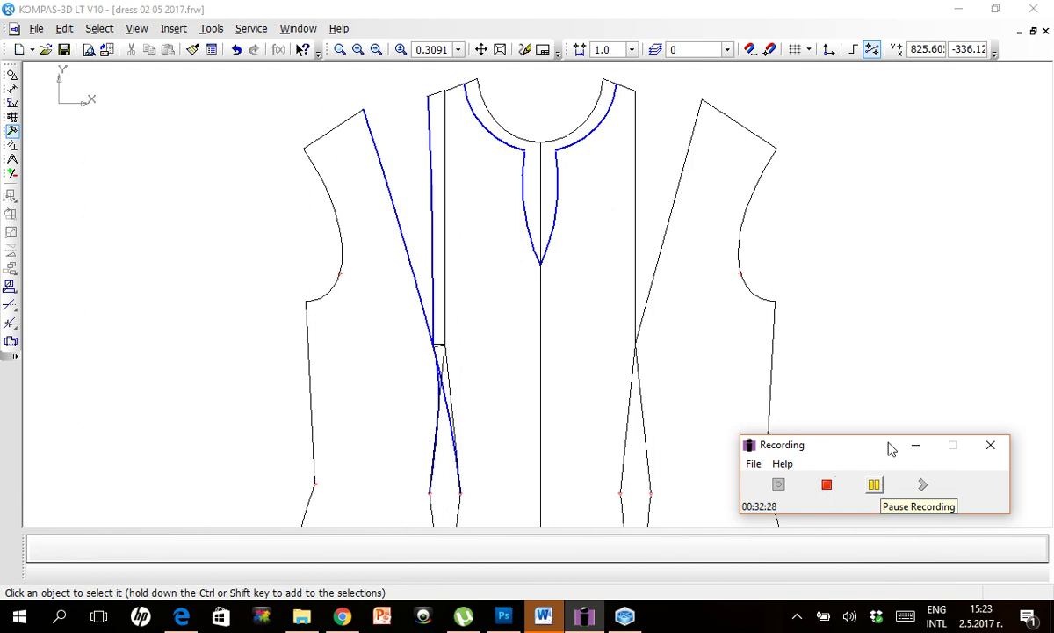
left_click(481, 49)
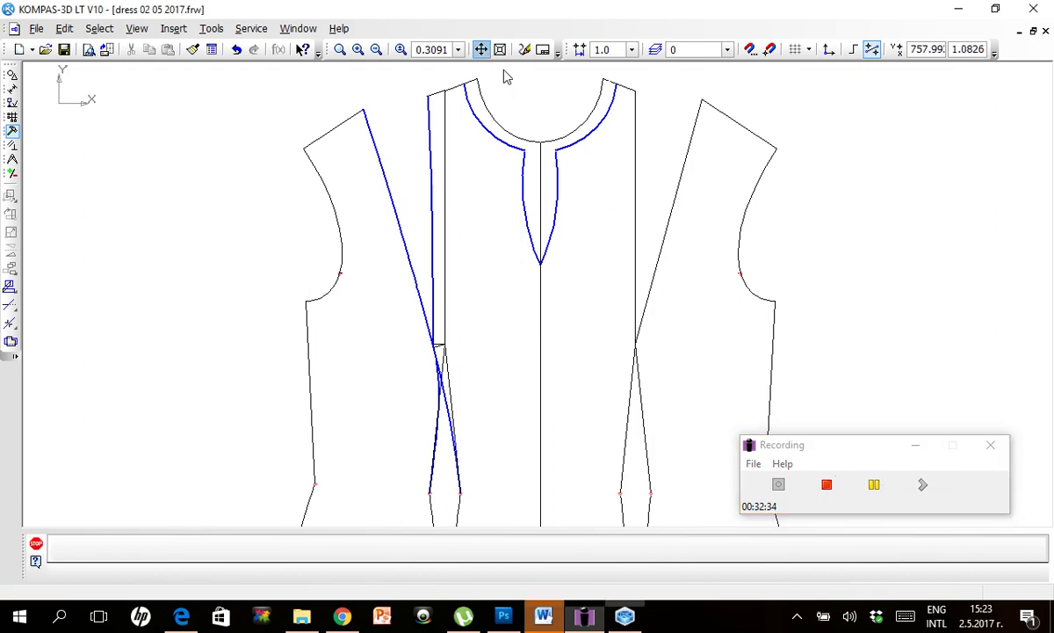
mouse_move(590, 286)
left_mouse_down()
mouse_move(494, 285)
mouse_move(493, 295)
left_mouse_up()
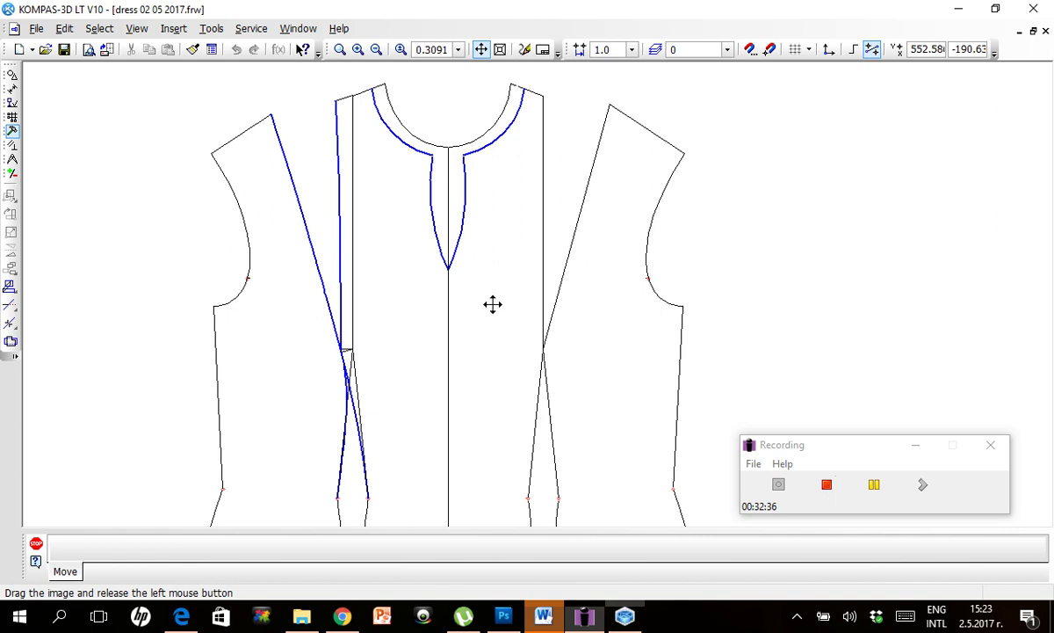
left_click_drag(492, 304, 492, 304)
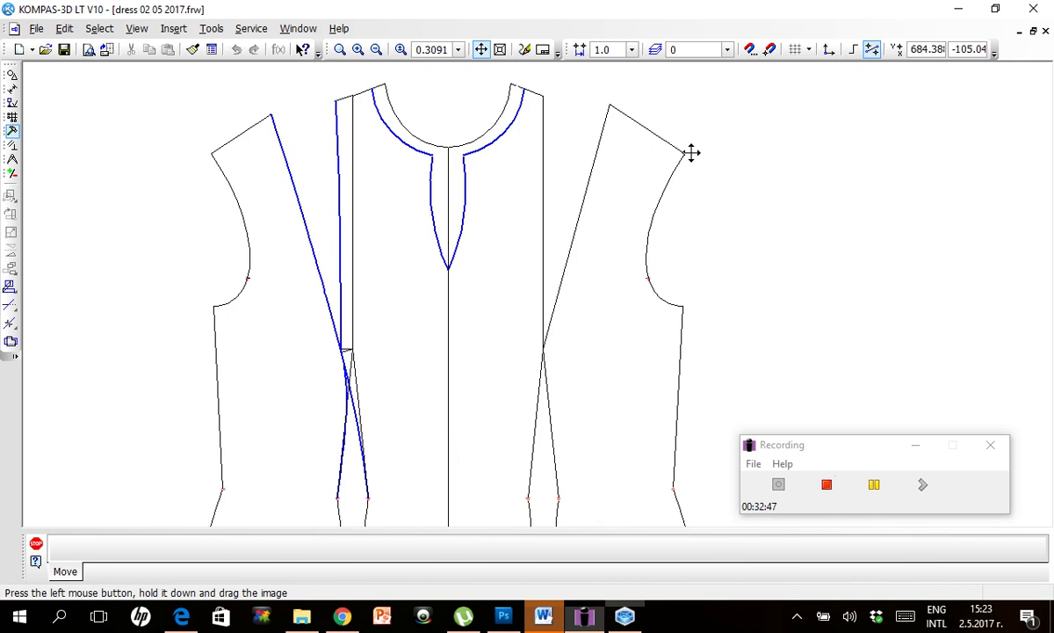
Start a NURBS curve using the Normal line style.
left_click(12, 75)
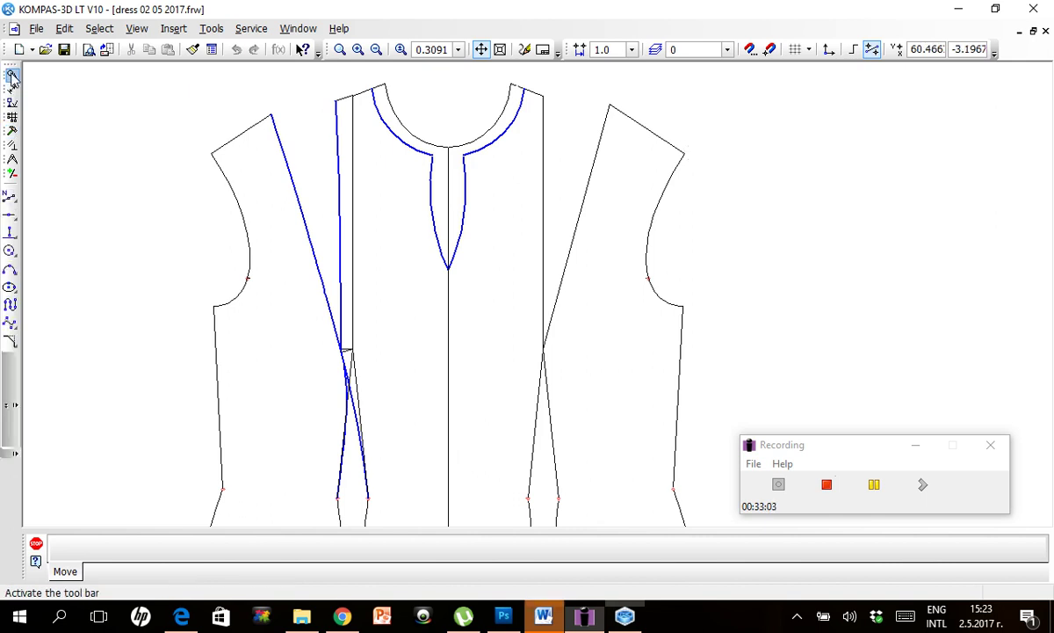
left_click(10, 324)
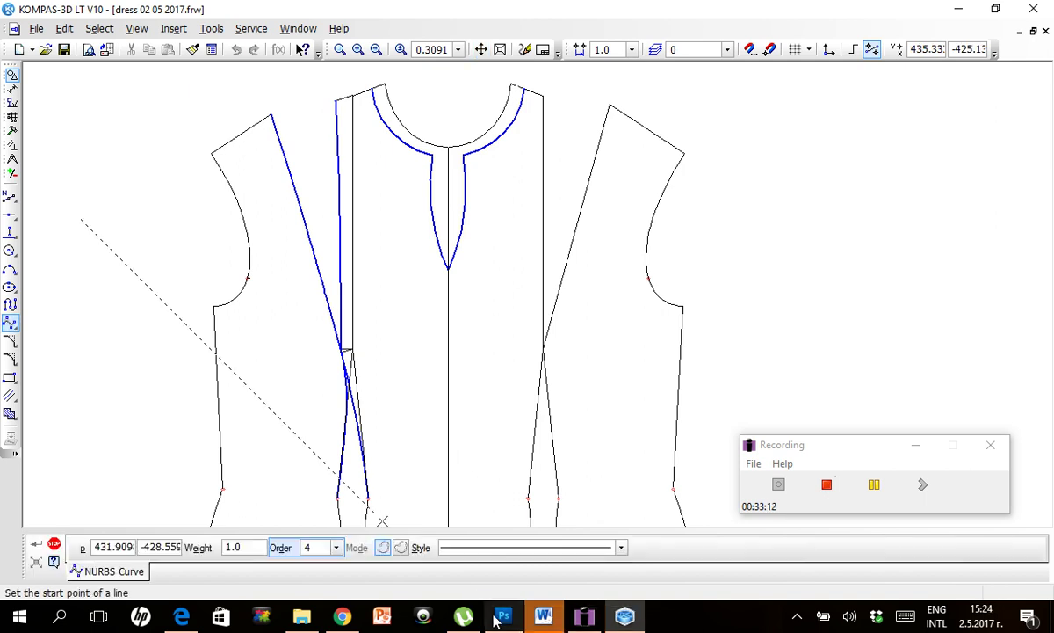
left_click(620, 549)
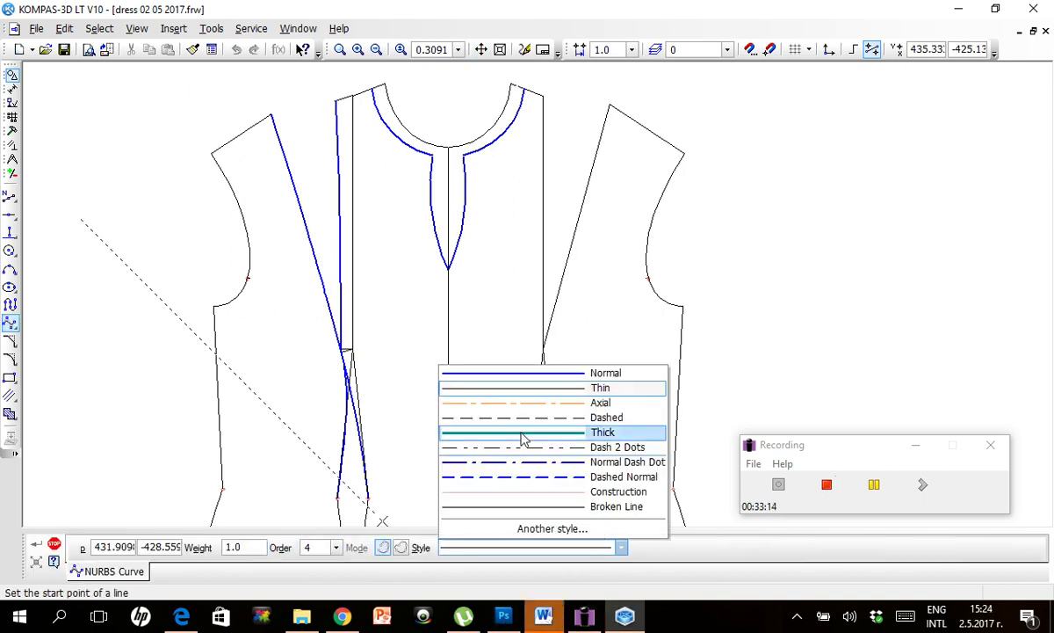
left_click(500, 372)
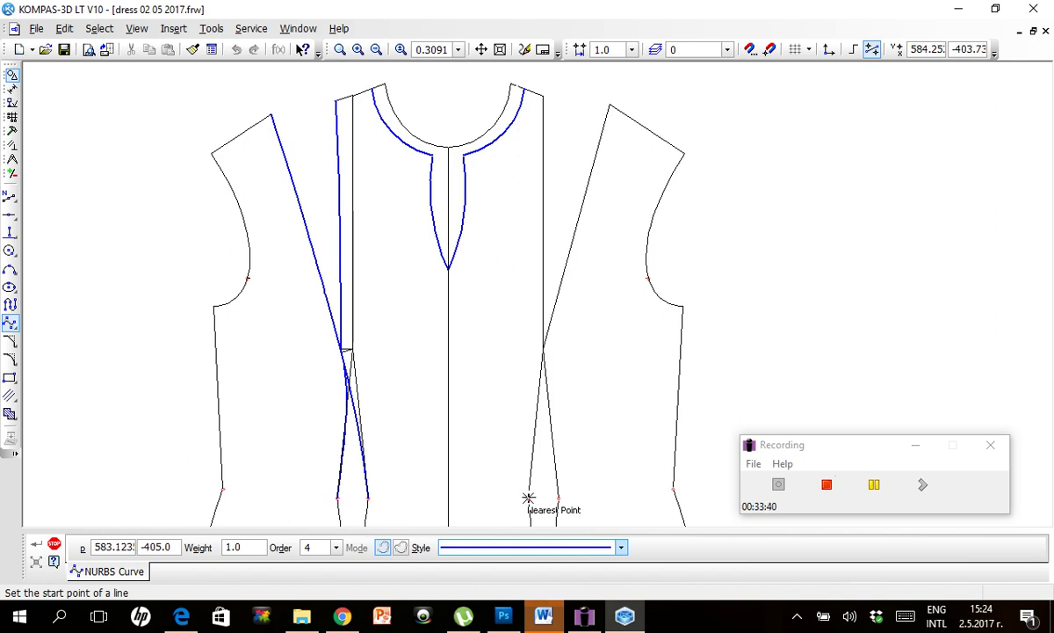
Draw the curve through five points from the lower dart end to the armhole corner and create it.
left_click(528, 498)
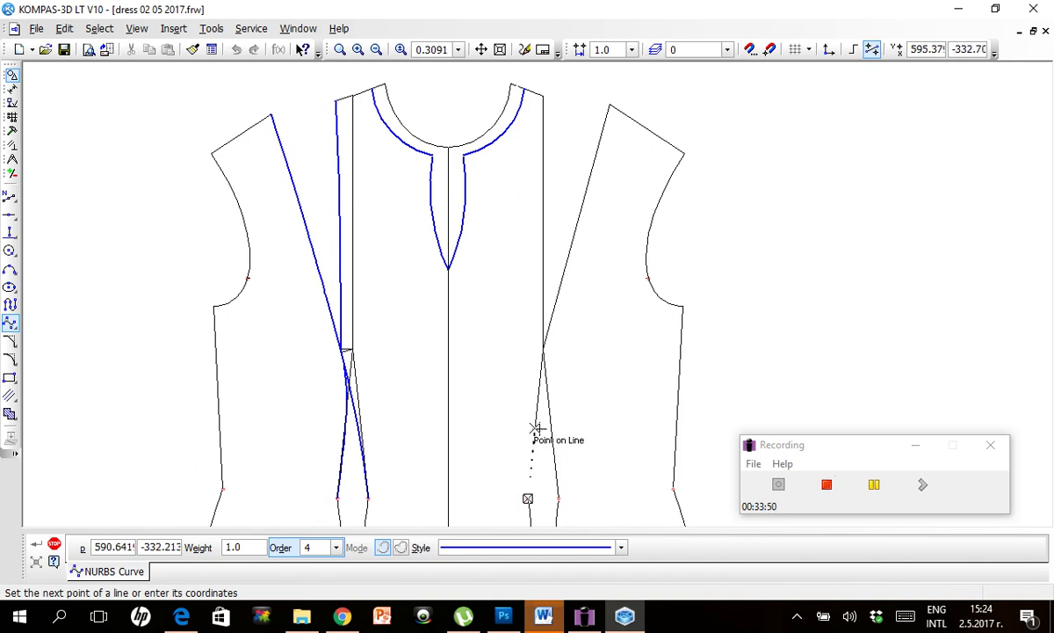
left_click(535, 427)
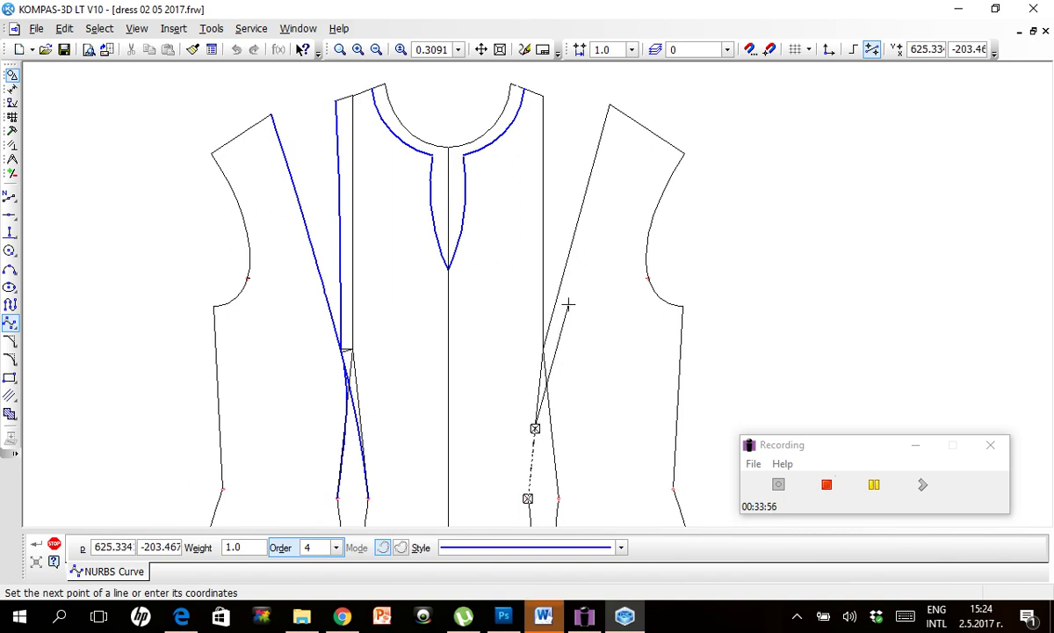
left_click(568, 305)
left_click(624, 188)
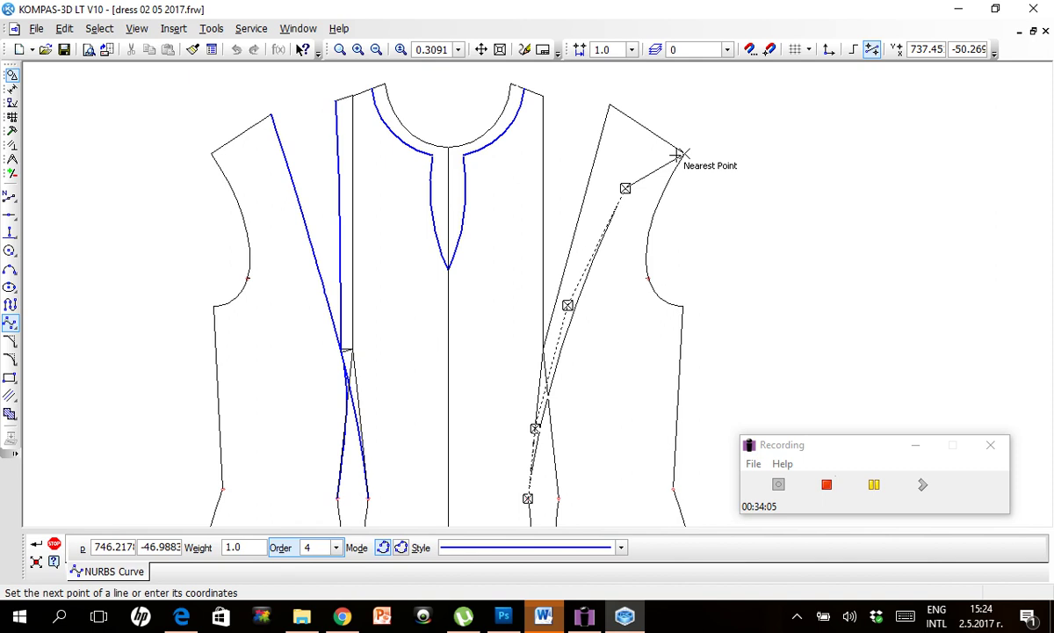
left_click(683, 155)
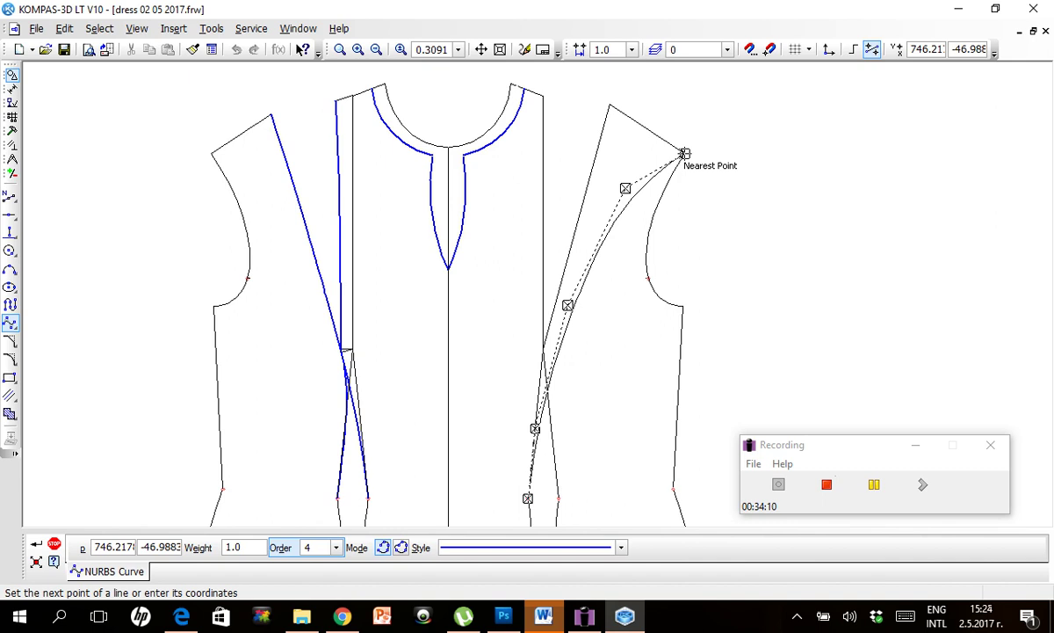
right_click(684, 155)
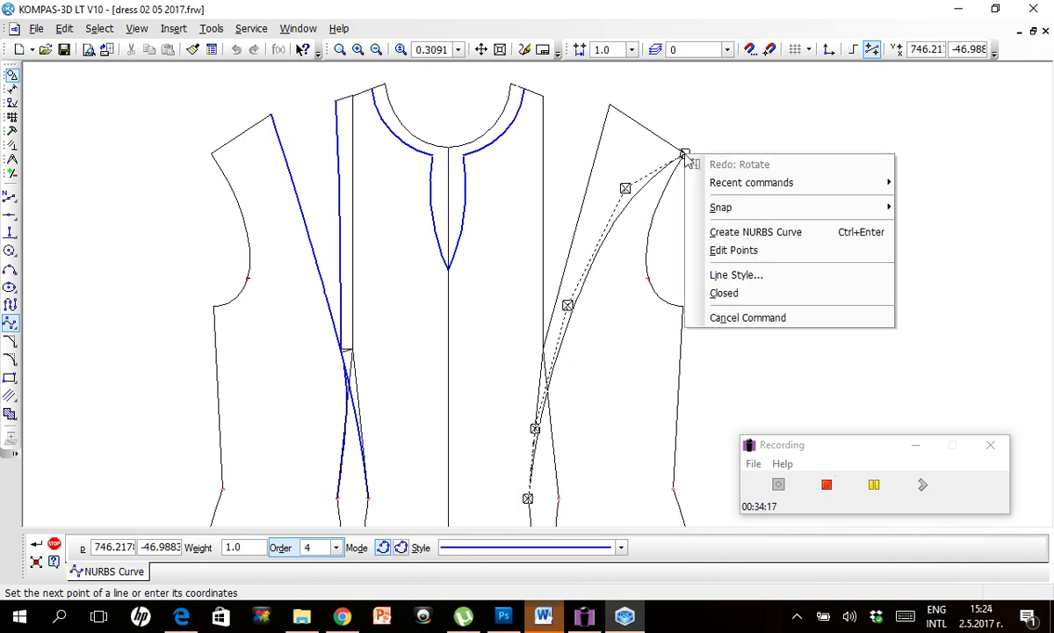
left_click(712, 234)
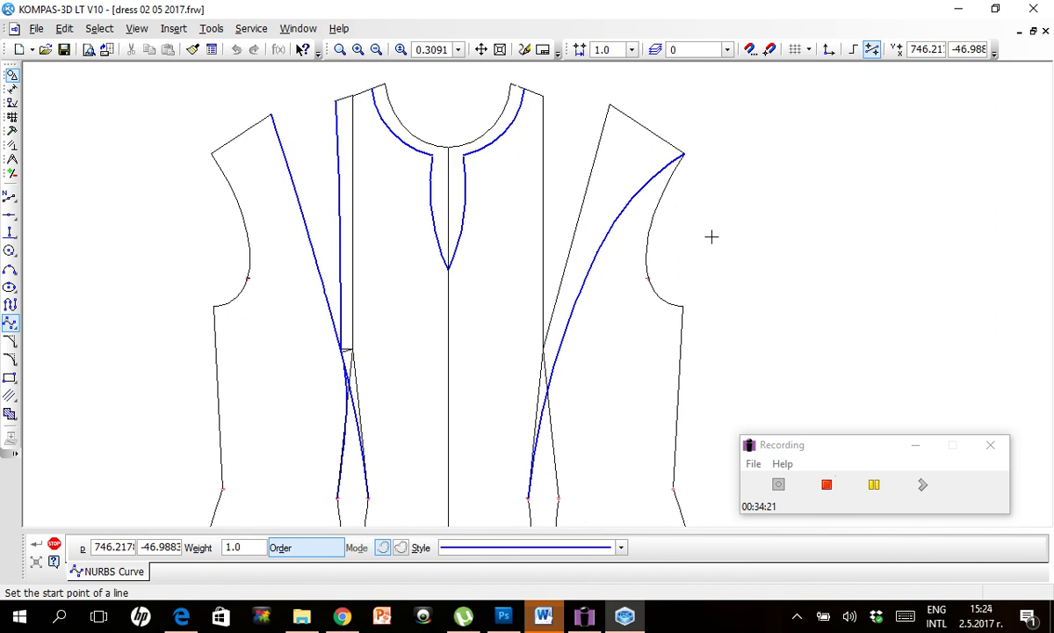
Select the right seam curve and drag its upper control point down and middle point toward the dart.
key("Escape")
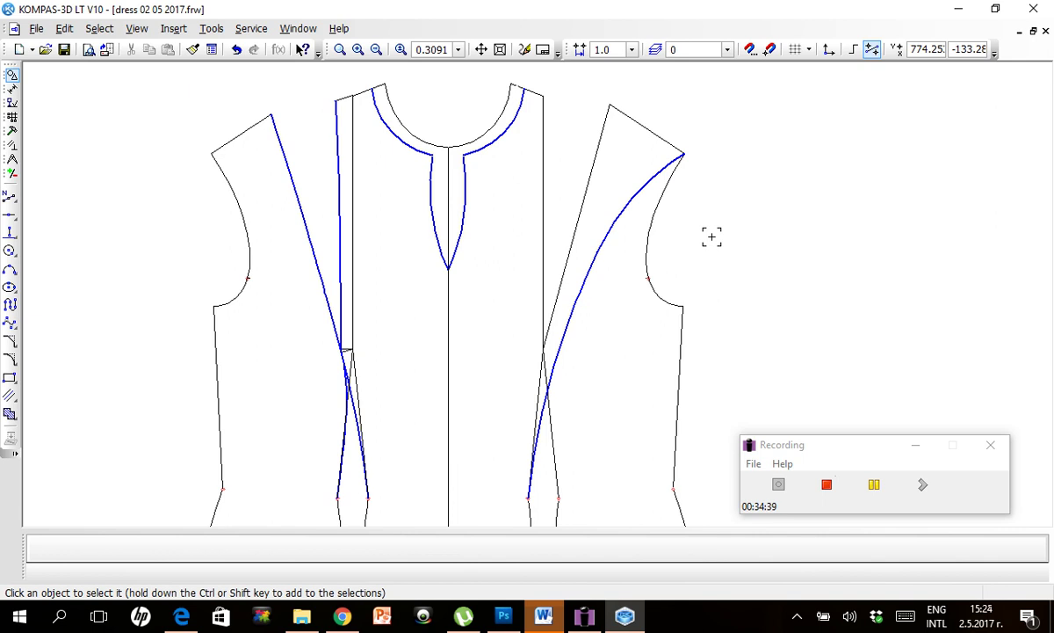
left_click(600, 250)
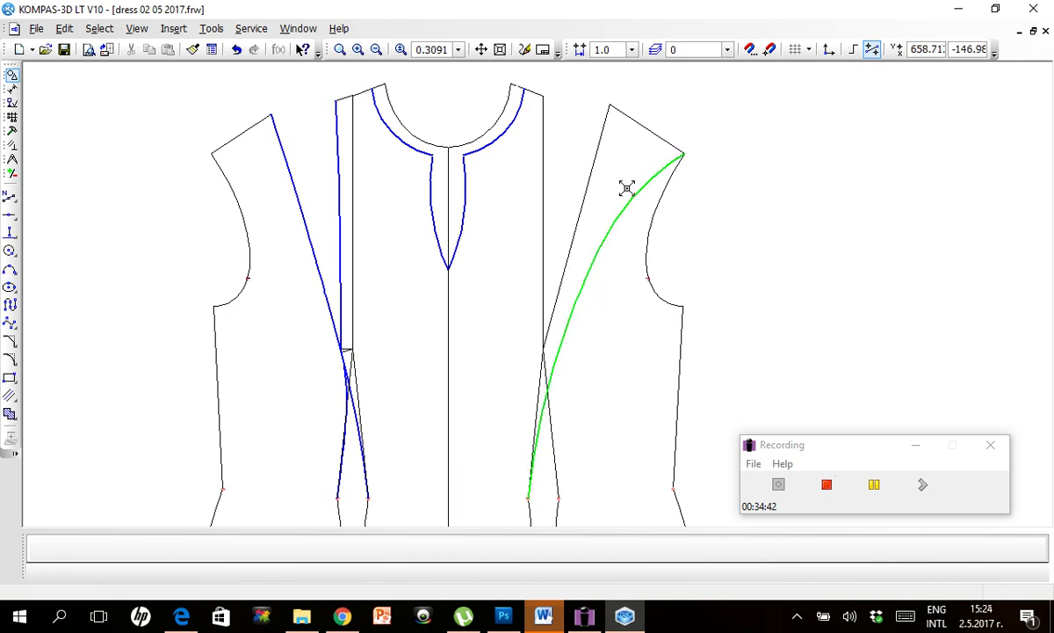
left_click(569, 308)
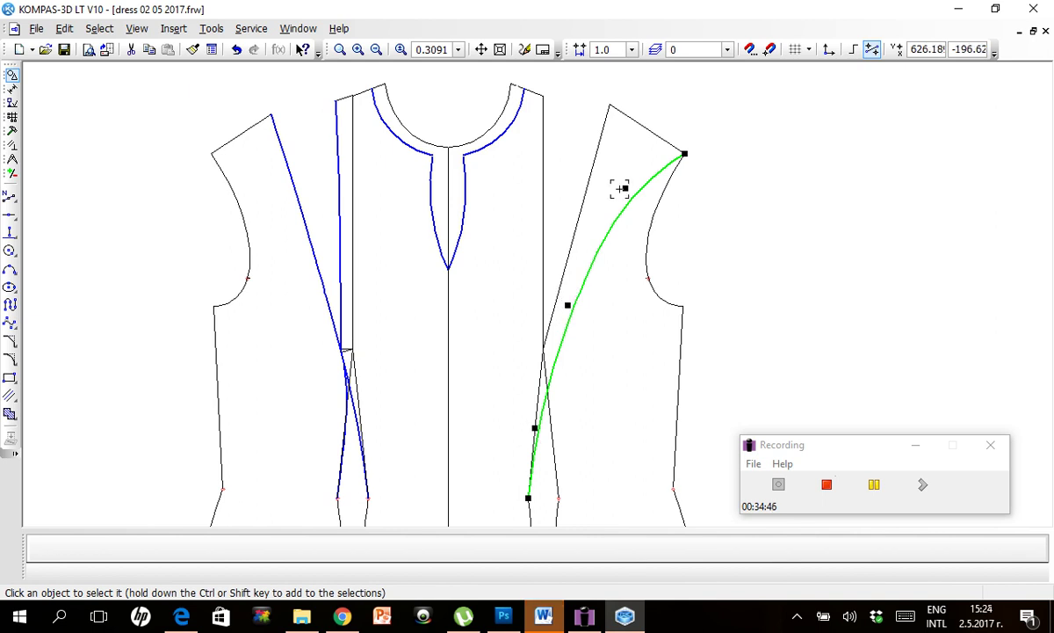
left_click_drag(624, 192, 625, 210)
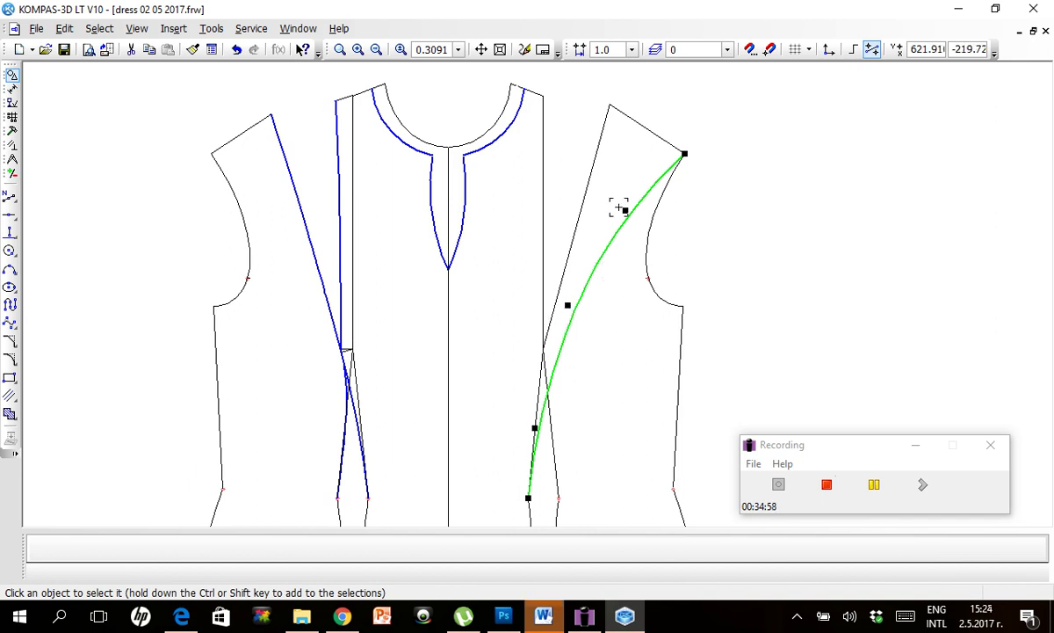
left_click_drag(624, 209, 622, 209)
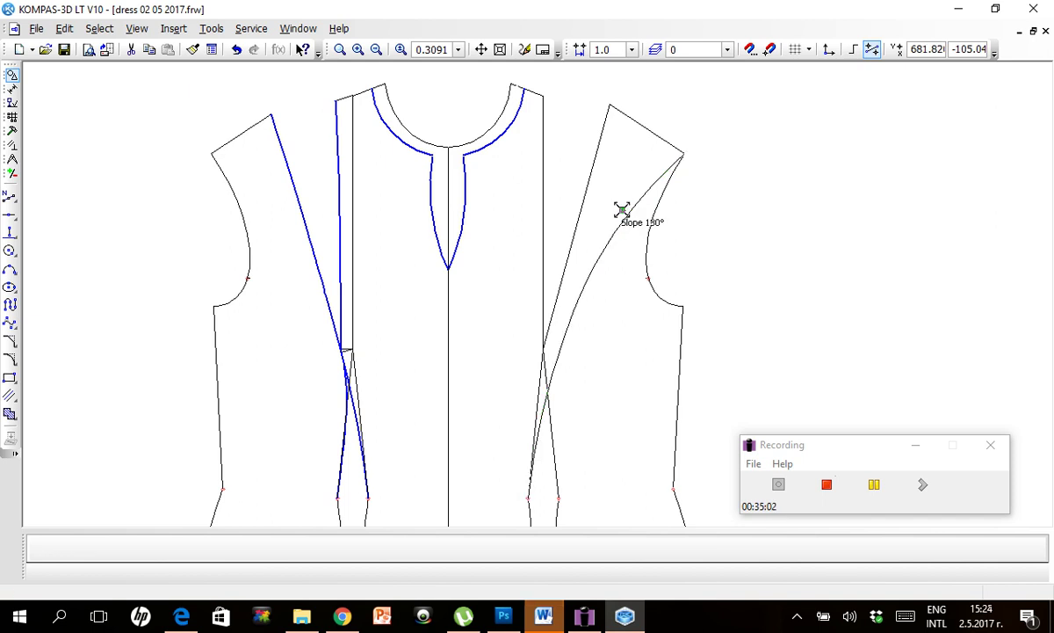
left_click(622, 209)
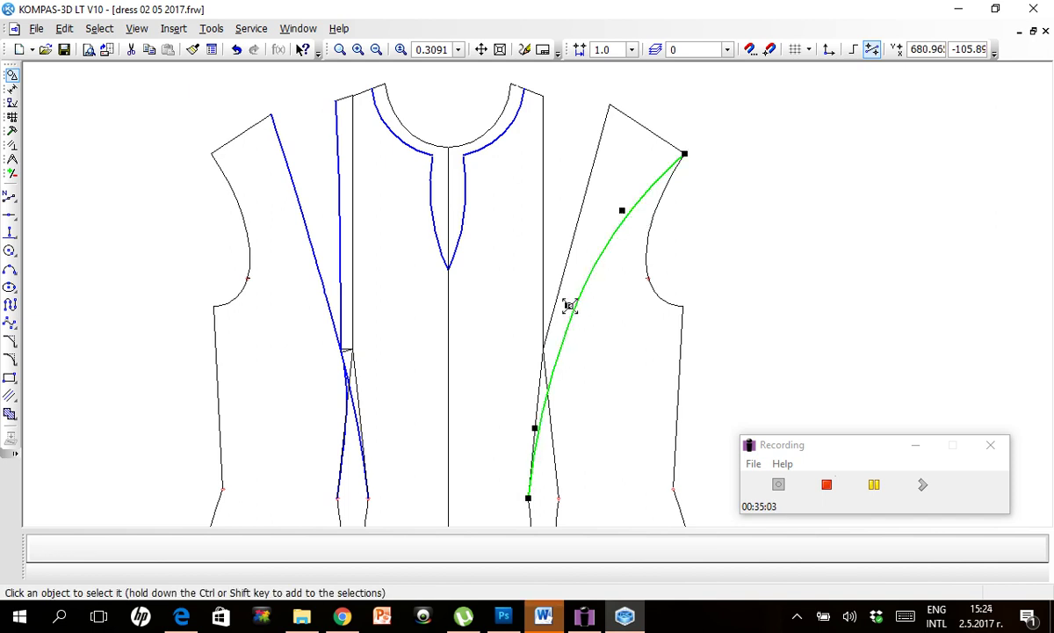
left_click_drag(569, 305, 565, 312)
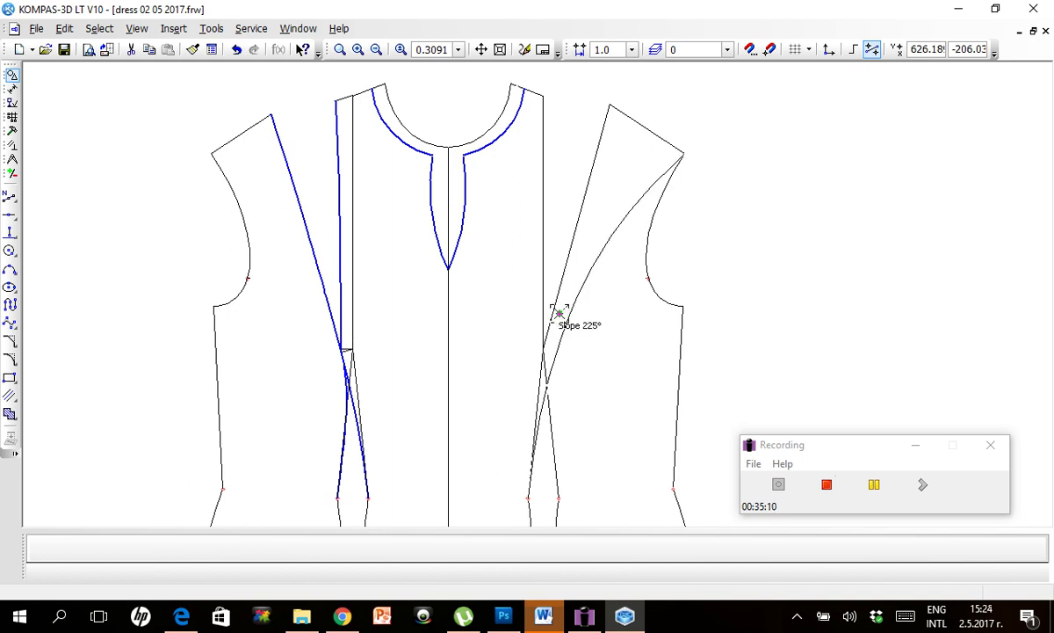
Fine-tune the upper control point again and finish editing the reshaped seam curve.
left_click(560, 312)
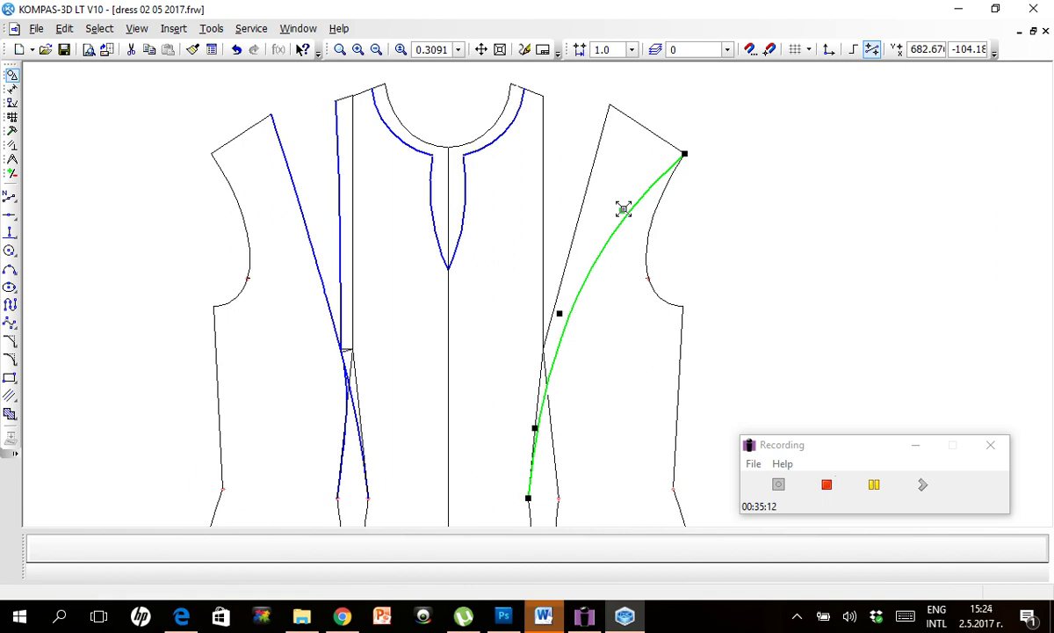
left_click(623, 208)
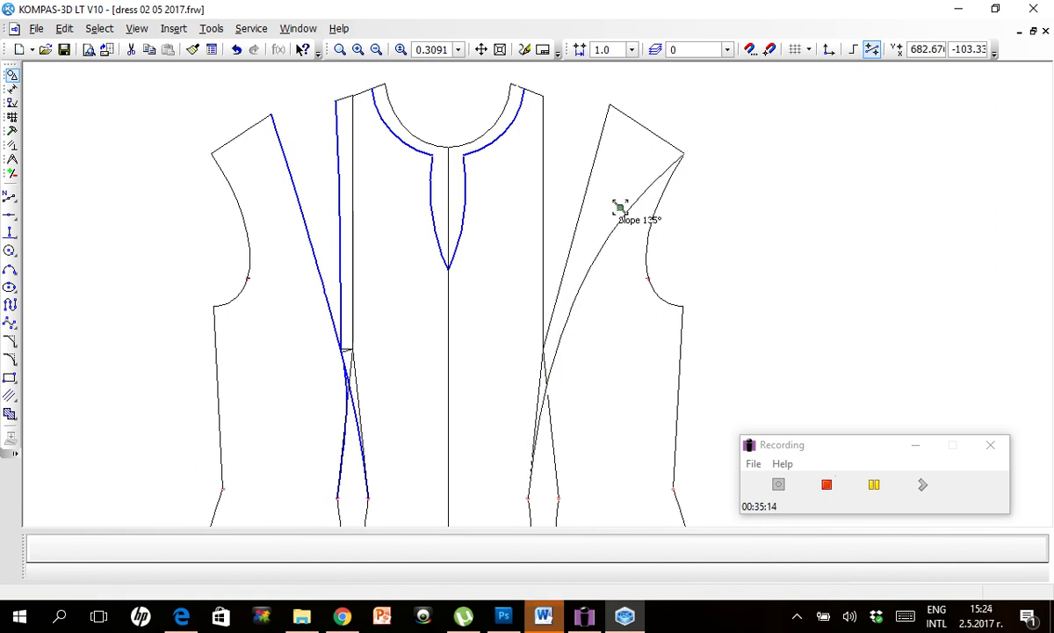
left_click(621, 208)
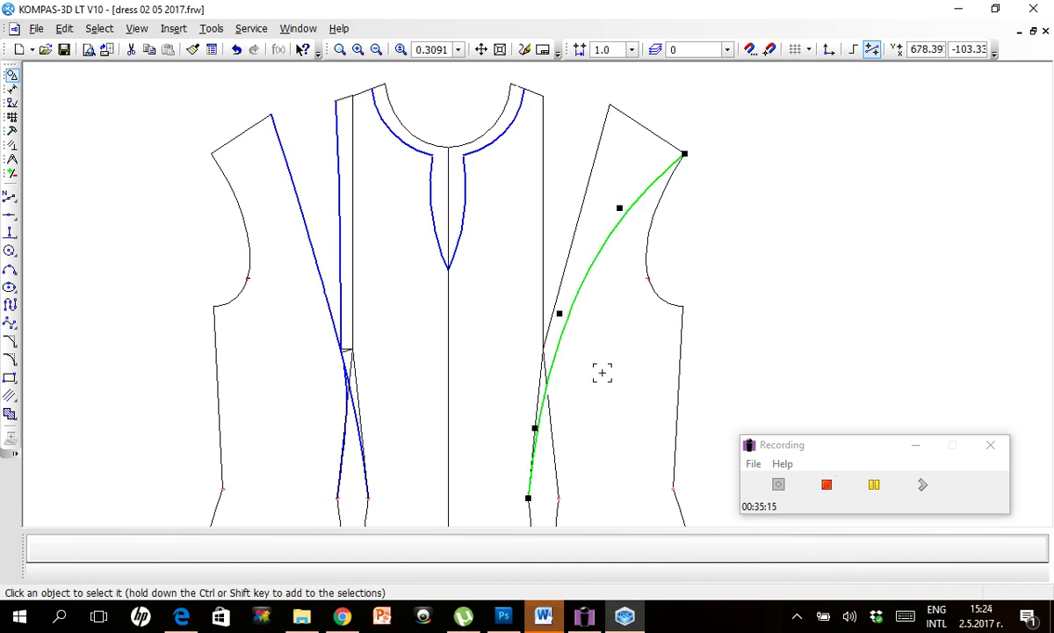
left_click(602, 372)
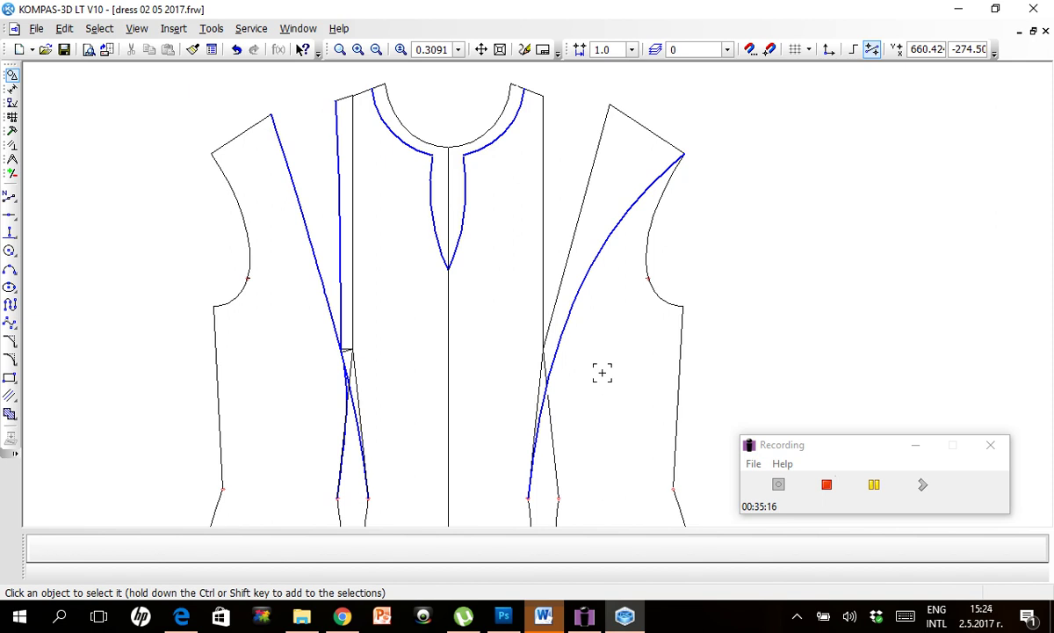
left_click(592, 258)
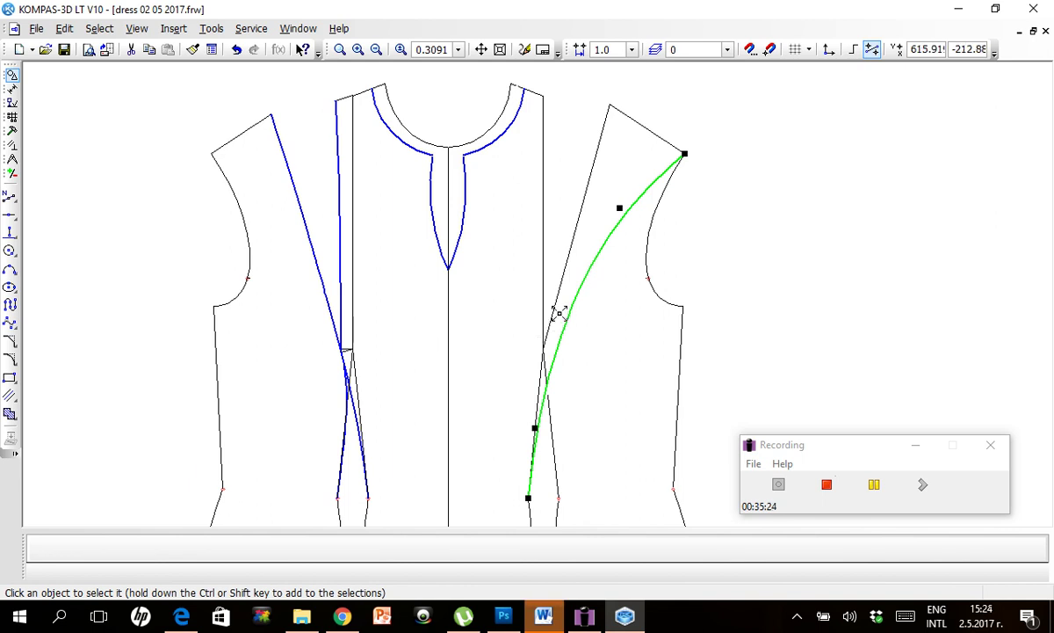
key("Escape")
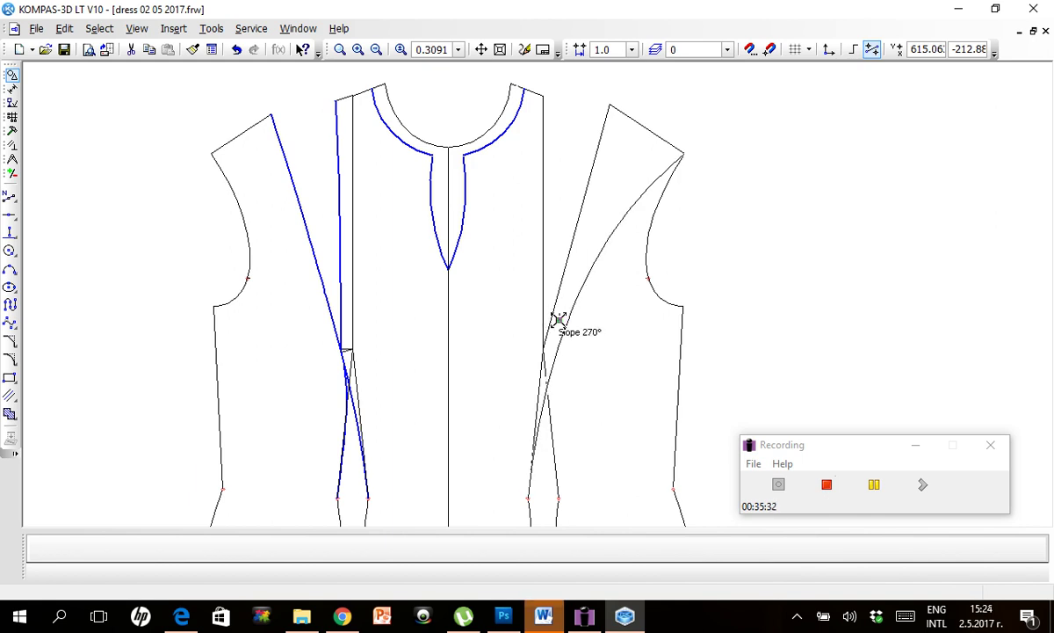
left_click(559, 320)
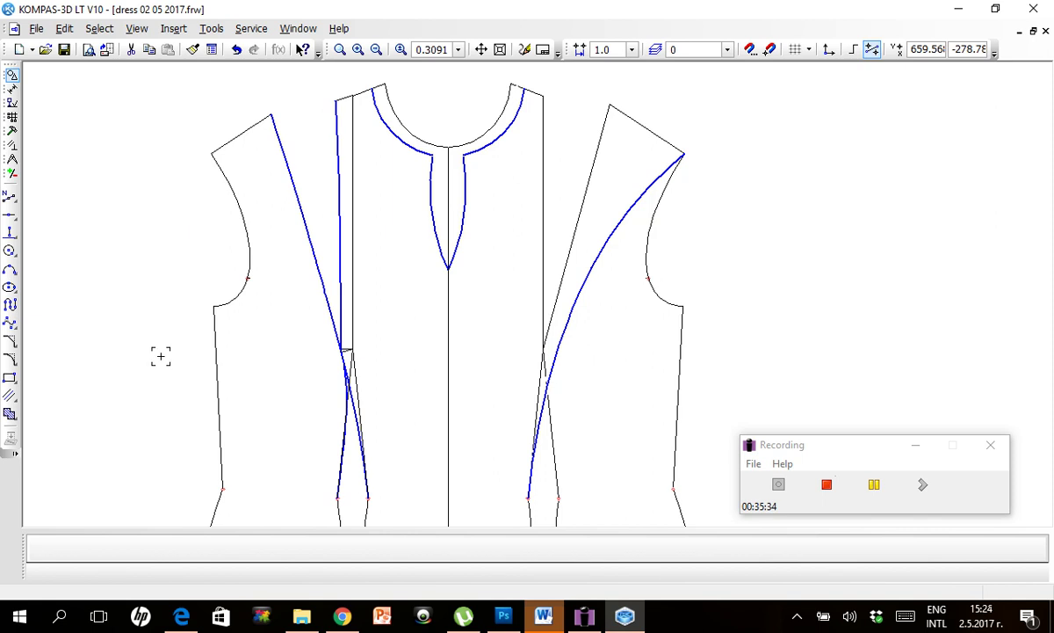
Activate the NURBS Curve tool in the Geometry toolbar.
left_click(11, 323)
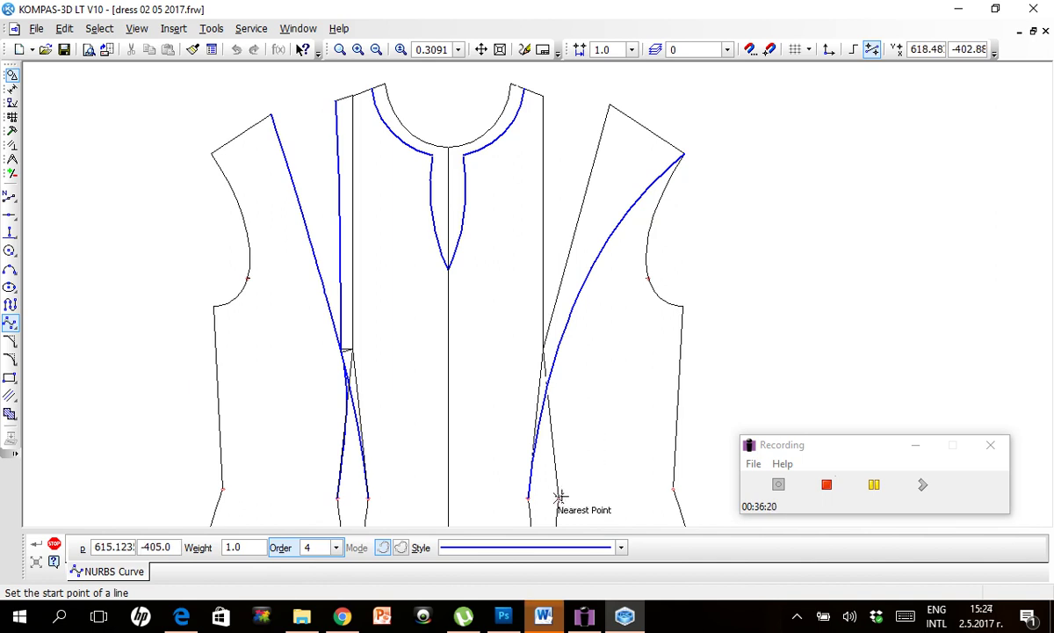
Draw a two-point NURBS curve from the lower dart end up to the seam and create it as a solid line.
left_click(559, 498)
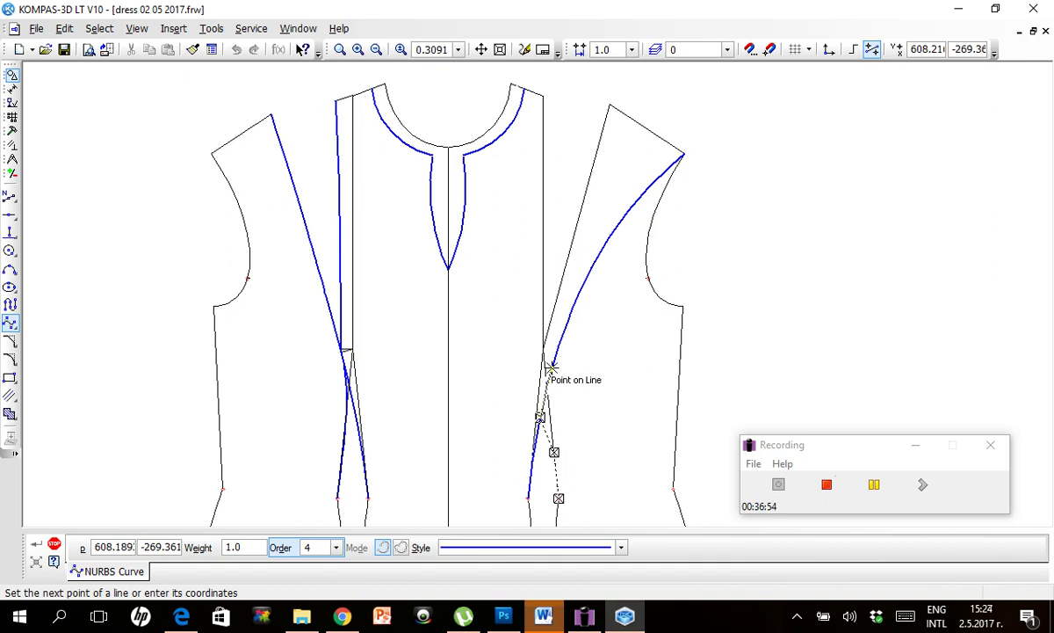
left_click(551, 367)
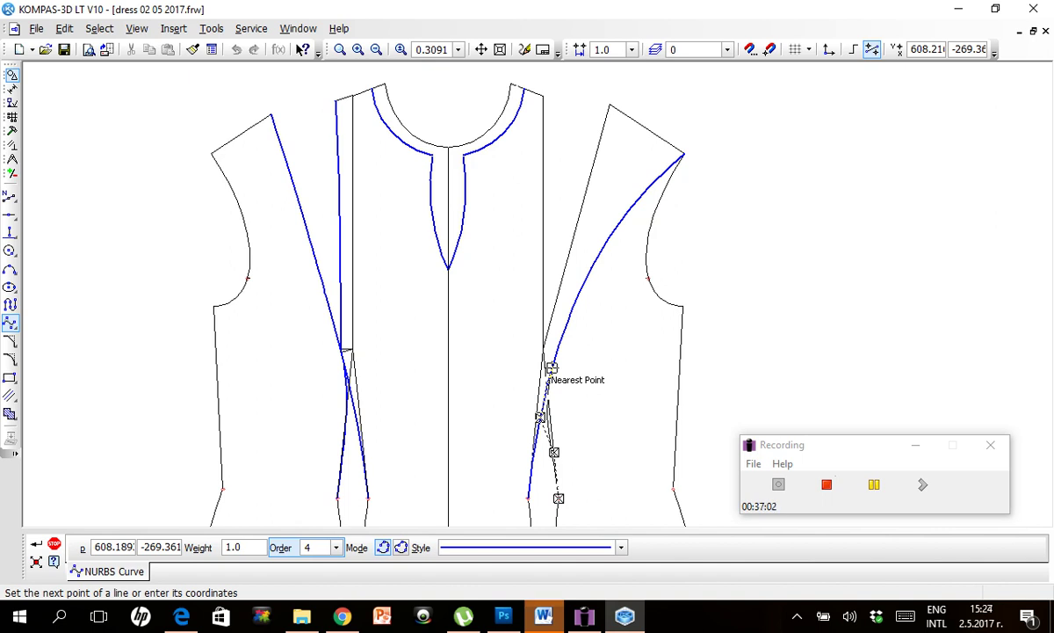
right_click(551, 368)
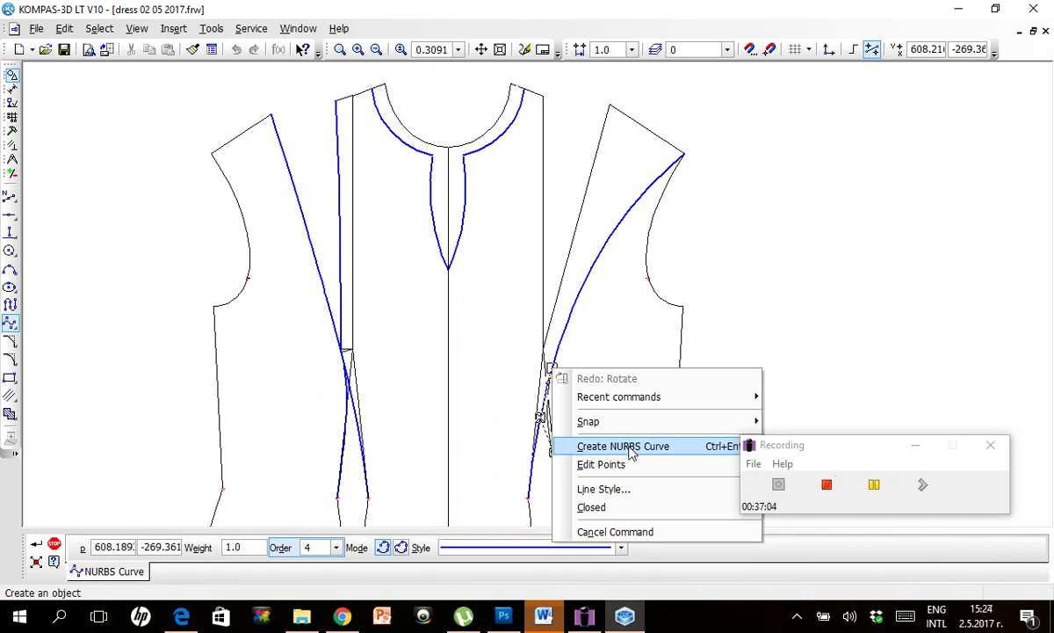
left_click(625, 445)
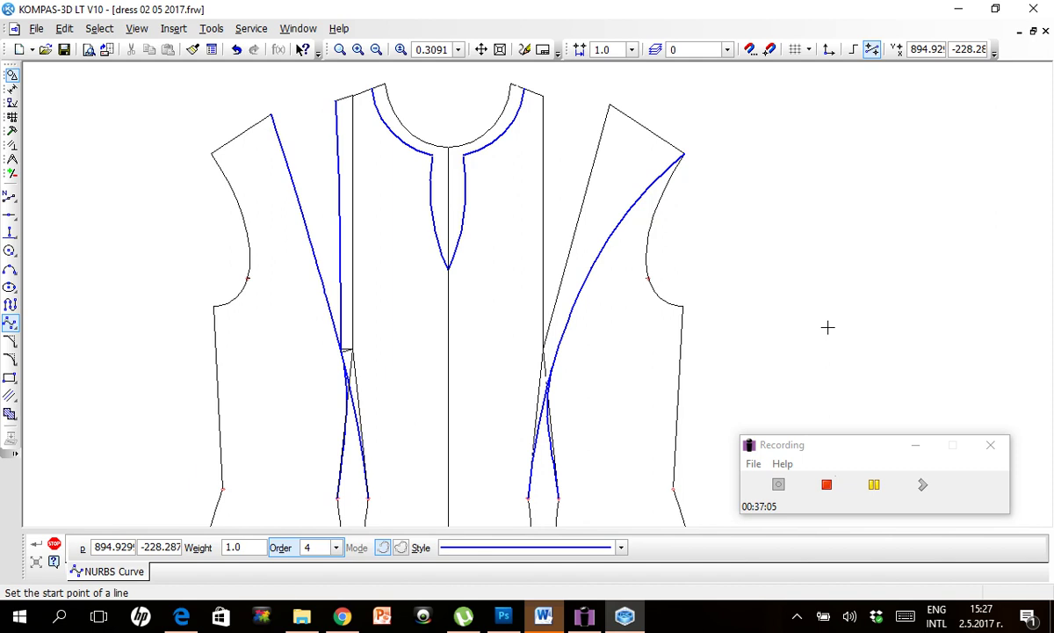
left_click(874, 490)
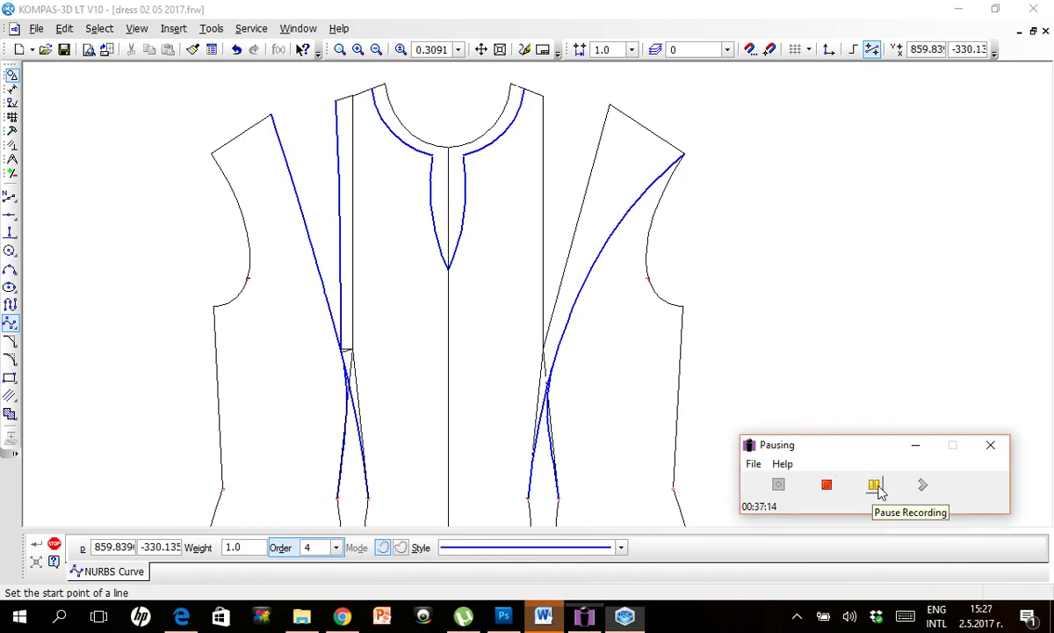
left_click(874, 491)
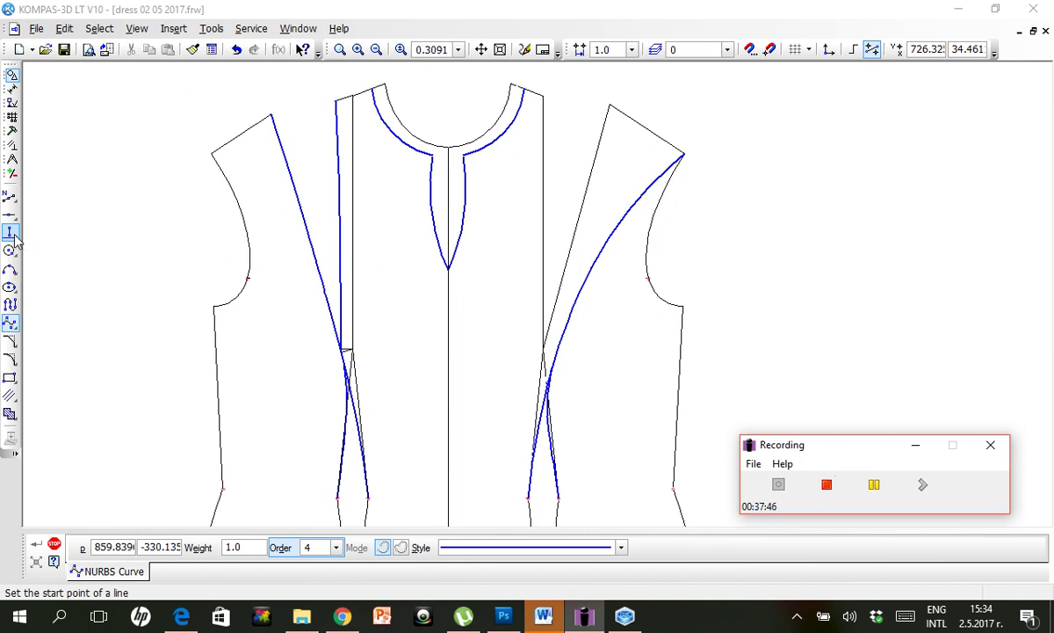
Draw a short line perpendicular to the right seam curve from the dart tip, then select it.
left_click(13, 236)
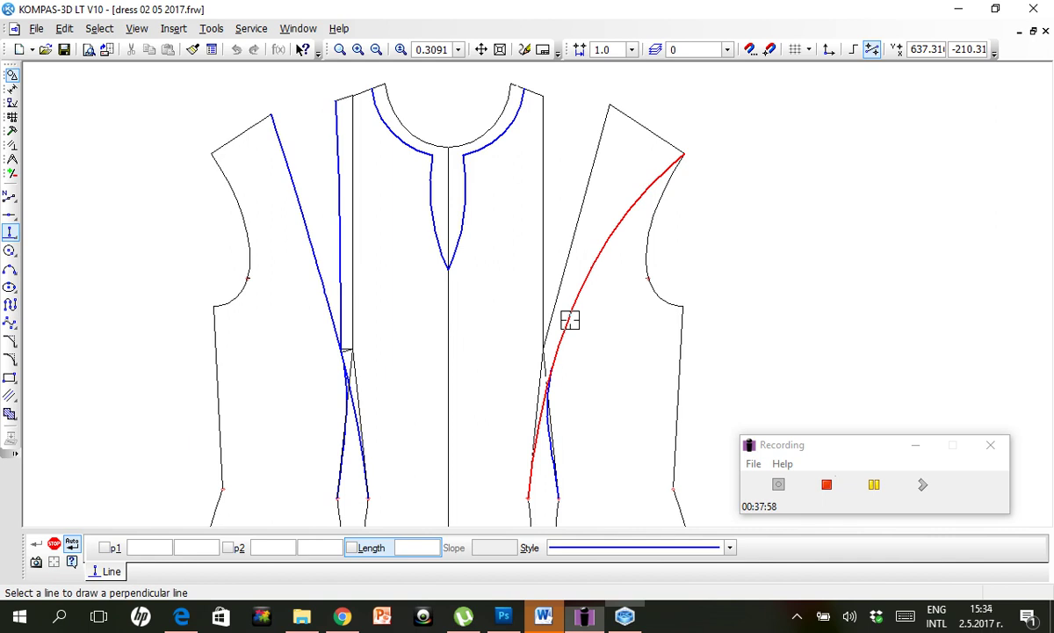
left_click(570, 319)
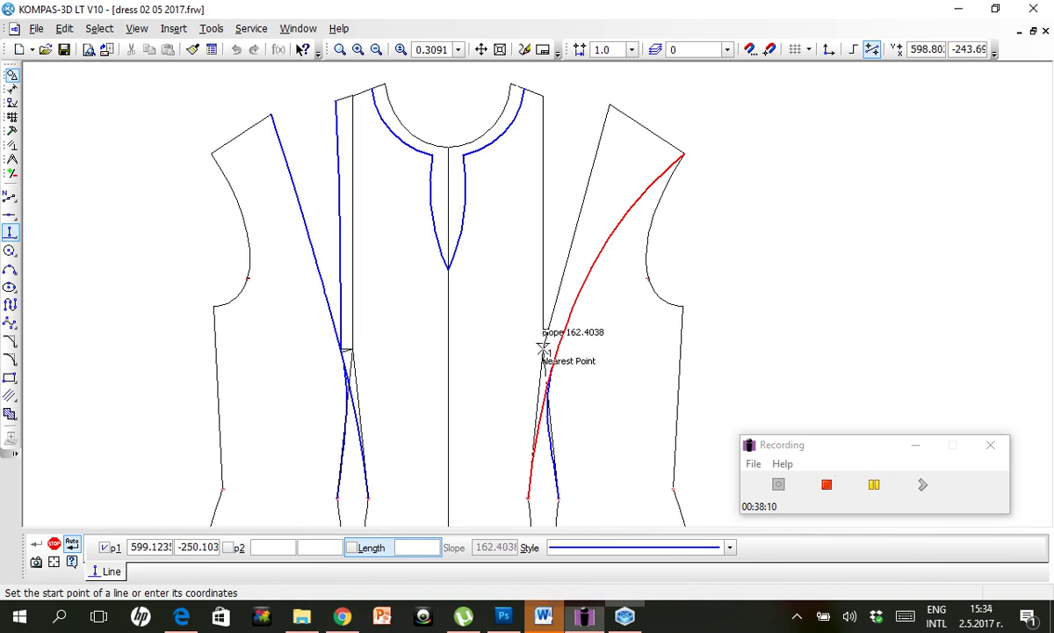
left_click(543, 350)
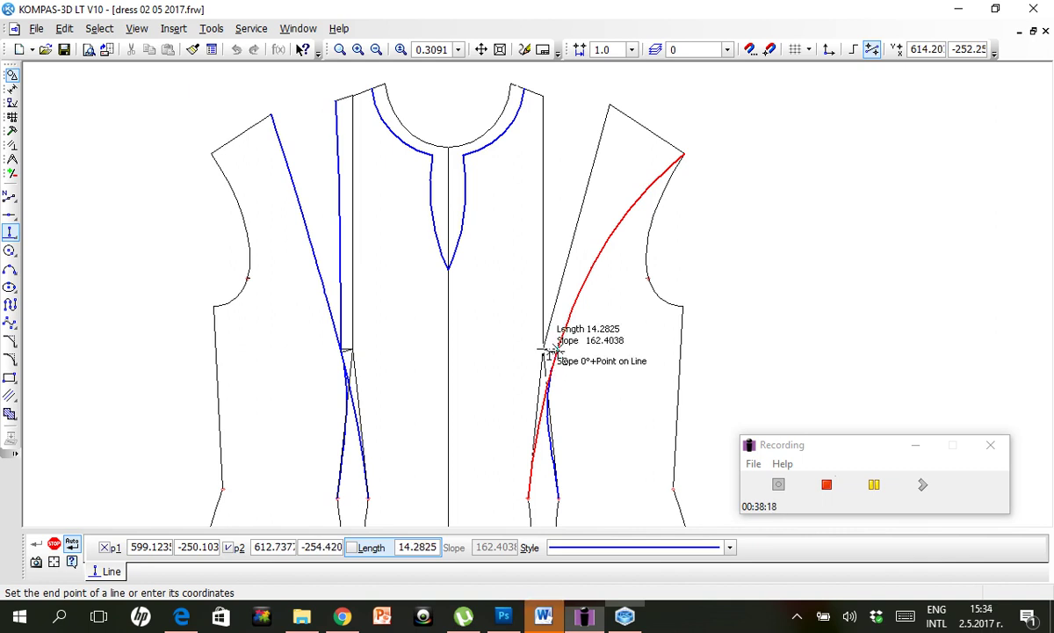
left_click(548, 352)
key("Escape")
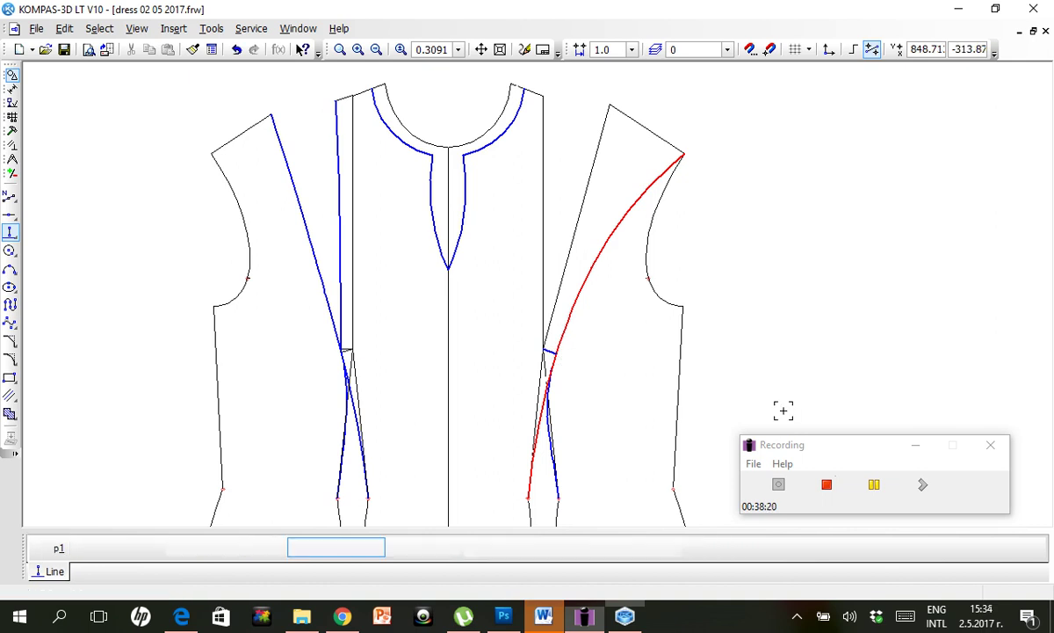
left_click(549, 352)
Change the short perpendicular line at the right dart point to the Thin line style.
right_click(550, 352)
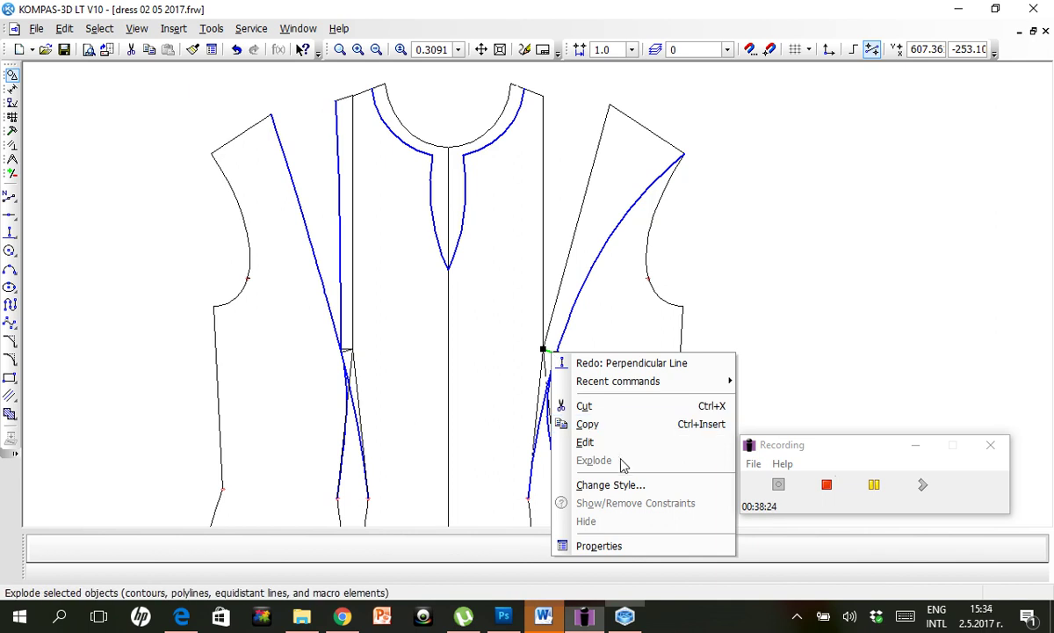
left_click(615, 485)
left_click(669, 298)
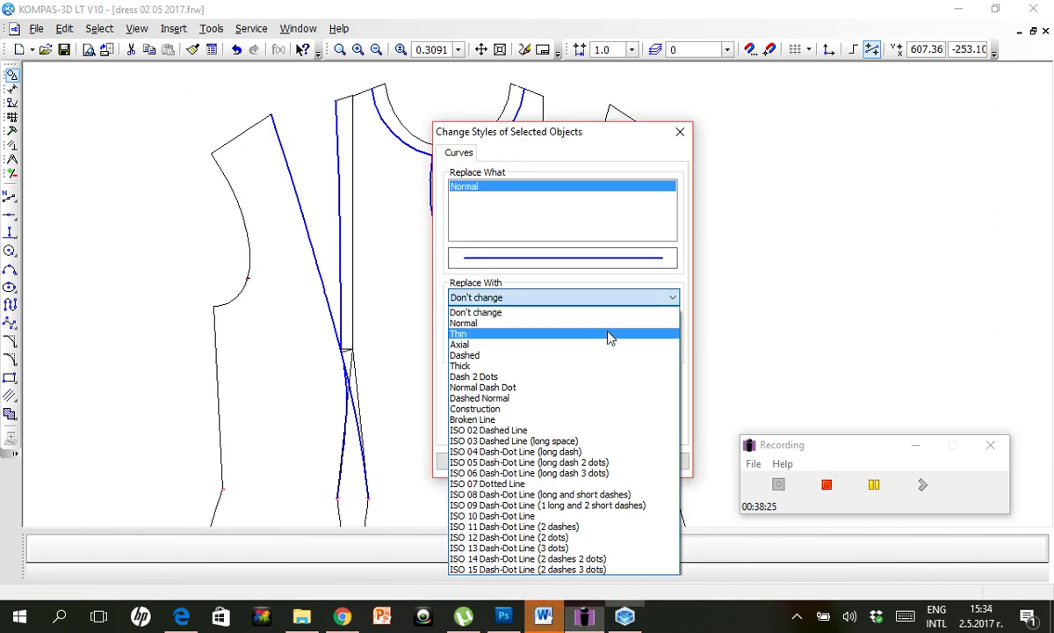
left_click(607, 333)
left_click(477, 461)
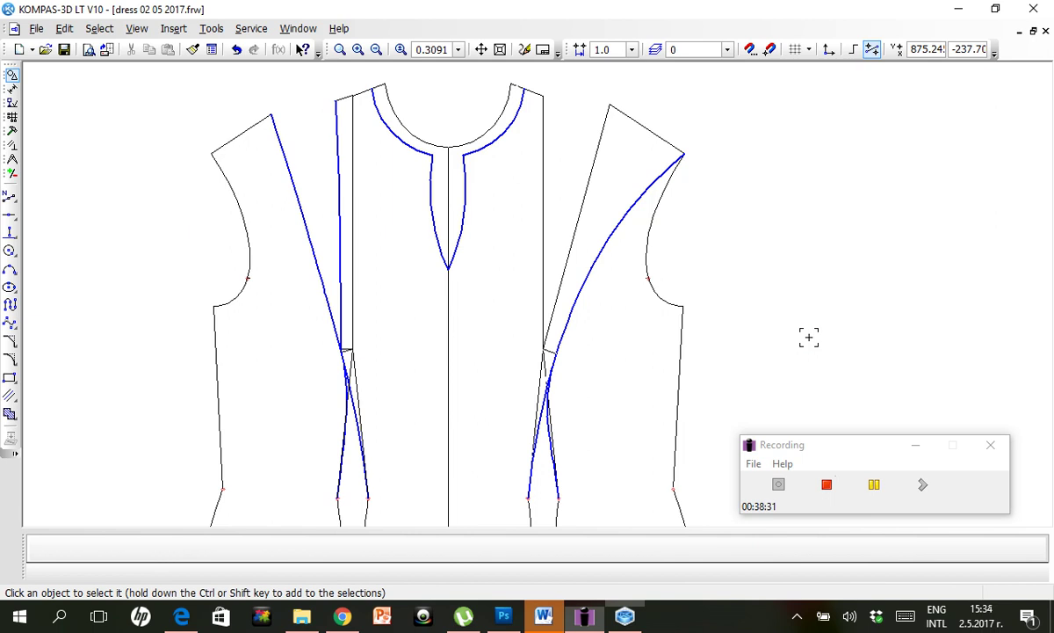
Divide the right princess seam curve into two pieces at the dart intersection point.
left_click(12, 130)
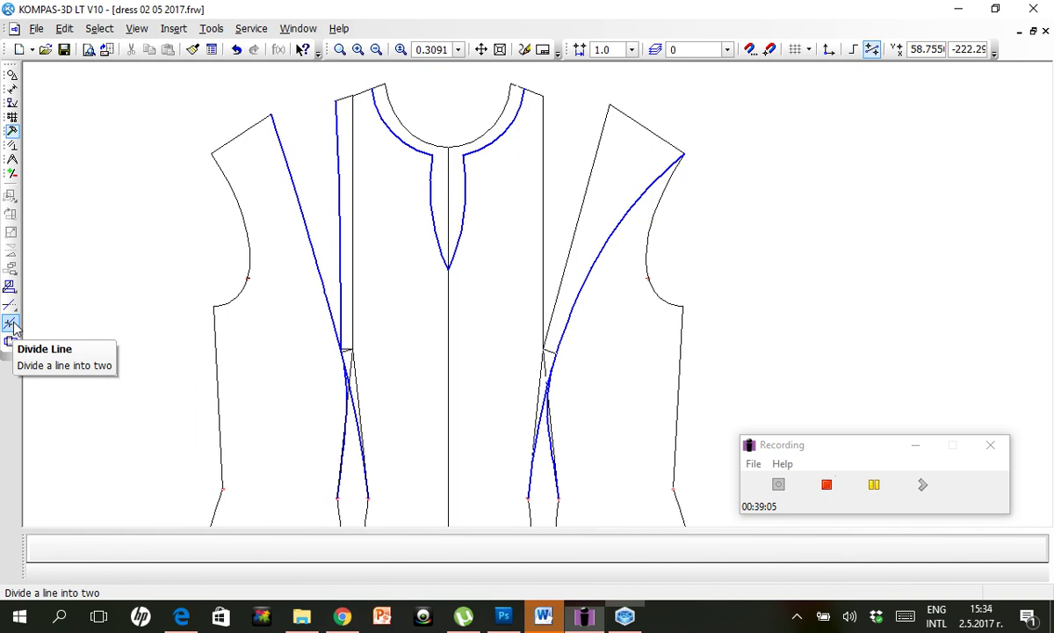
left_click(11, 324)
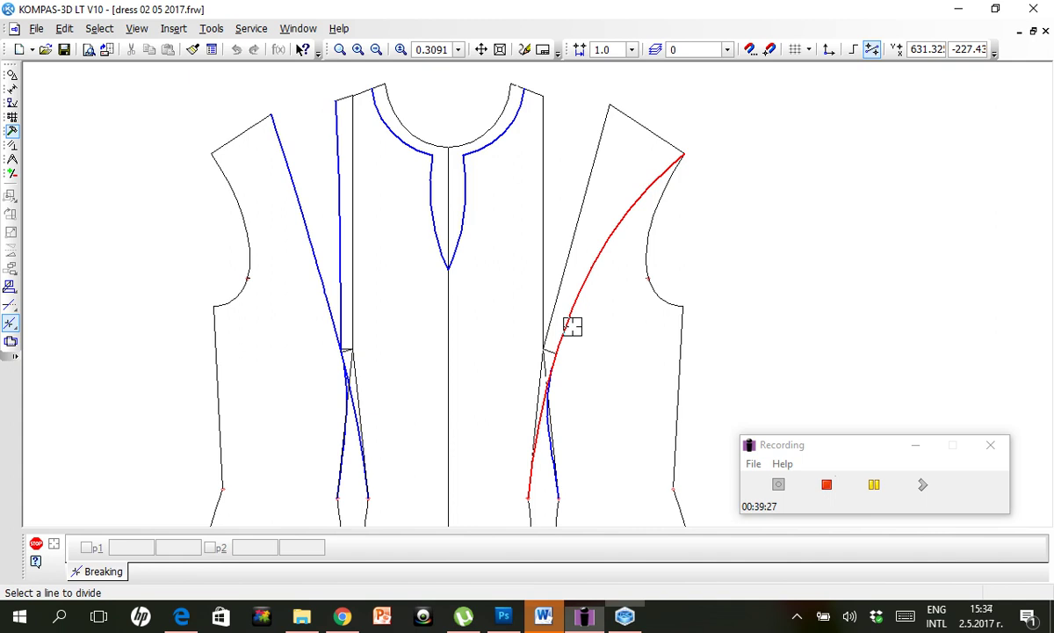
left_click(572, 323)
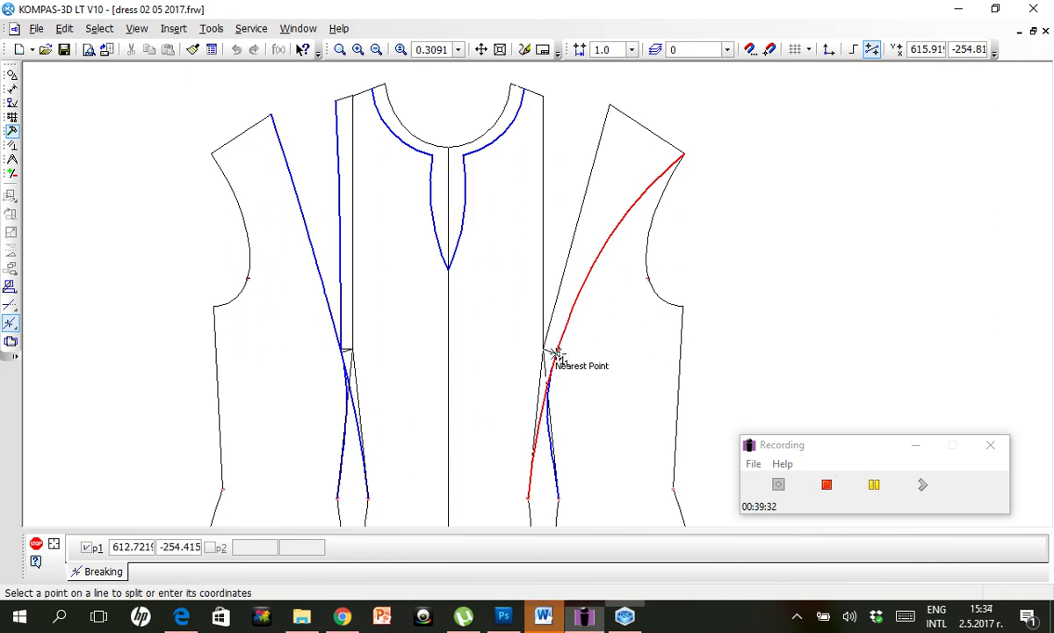
left_click(556, 353)
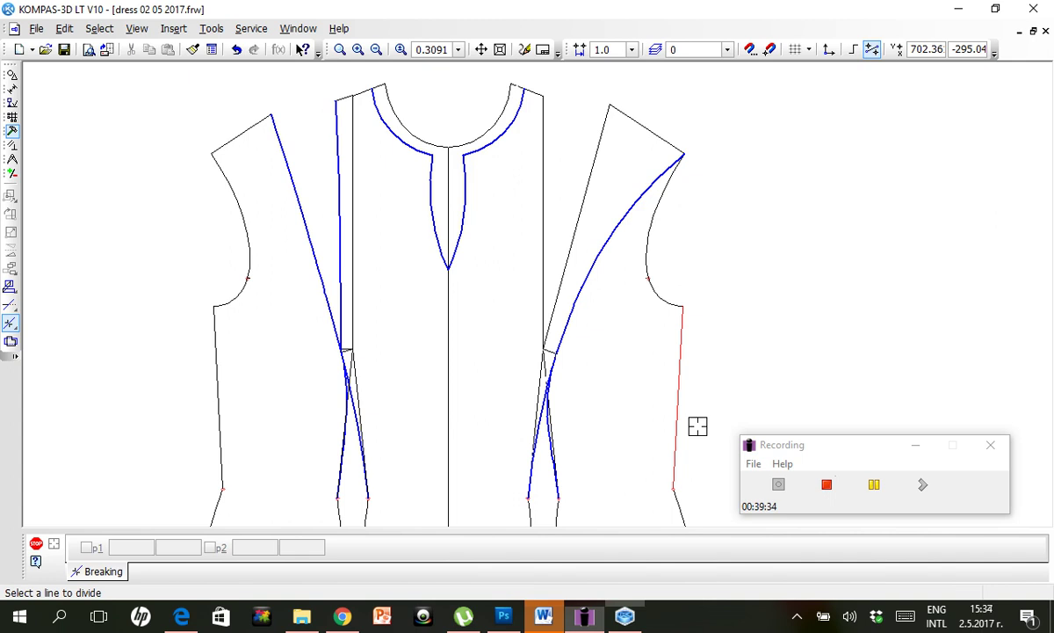
left_click(683, 369)
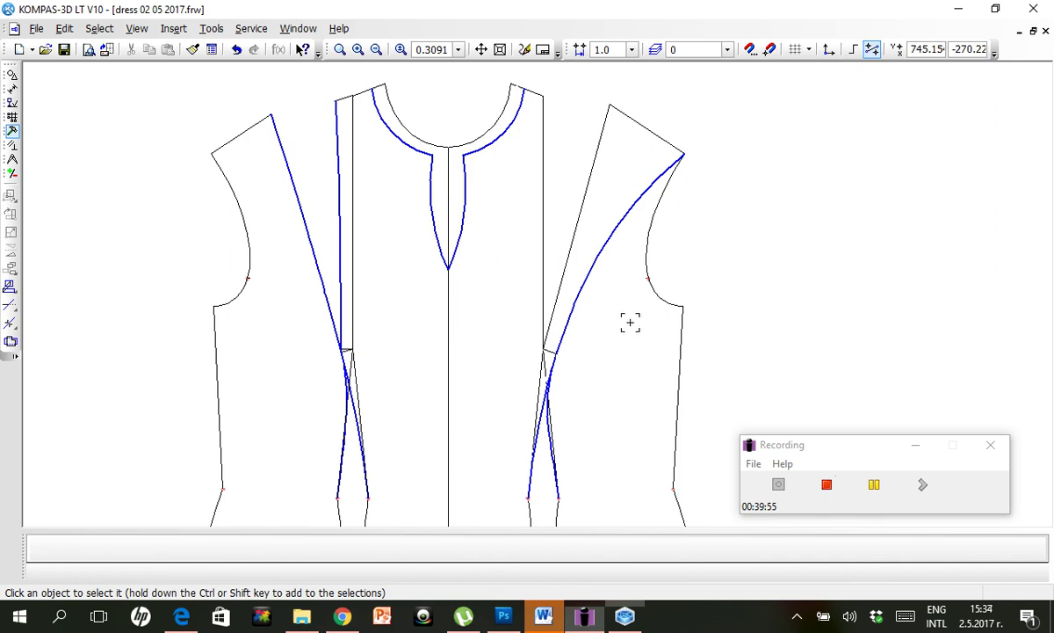
Select the upper right seam curve piece, the right shoulder edge and the outer dart leg.
left_click(549, 351)
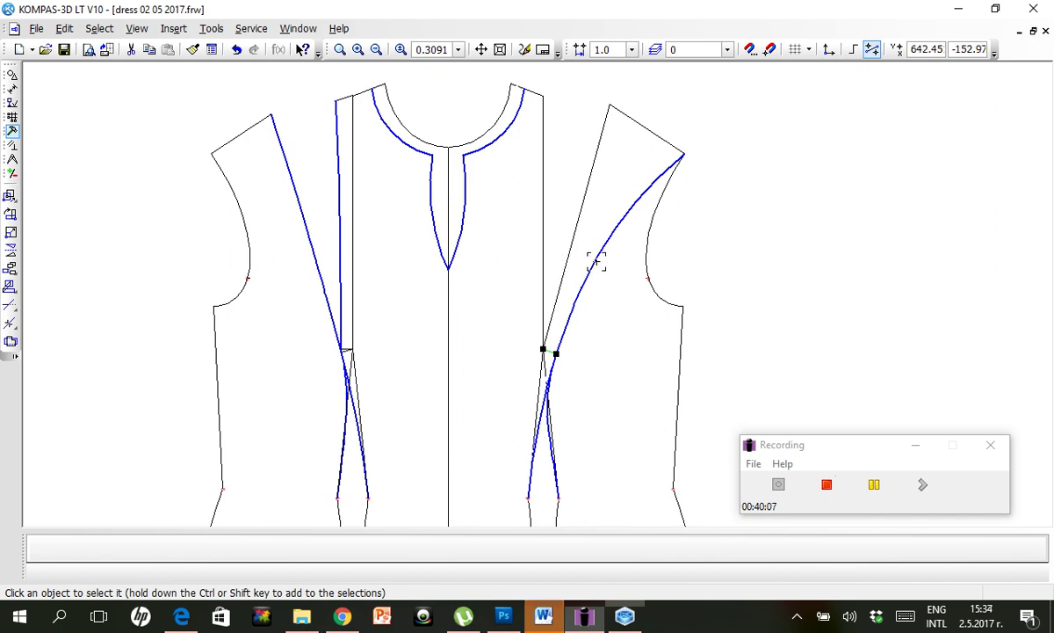
left_click(597, 261)
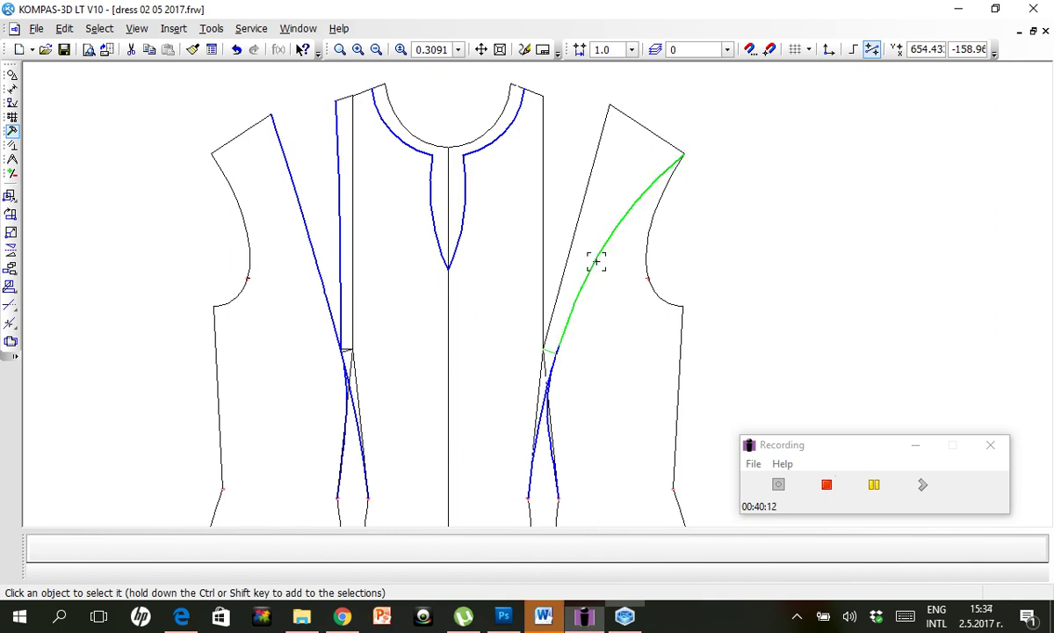
left_click(661, 136, "shift")
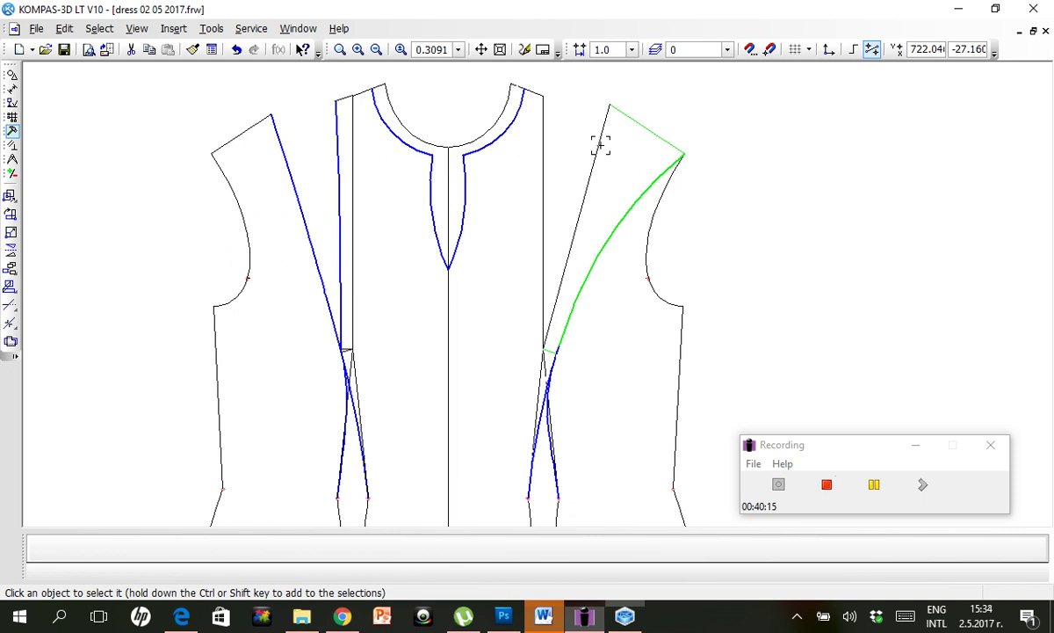
left_click(599, 144, "shift")
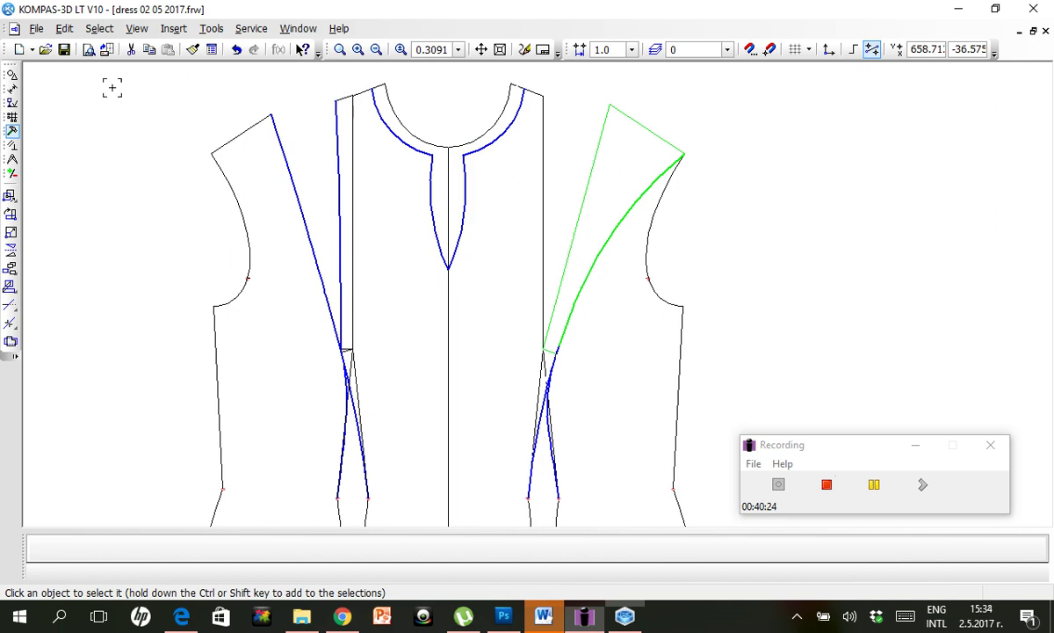
Rotate the selected shoulder section about the dart tip so the outer dart leg meets the inner leg.
left_click(10, 214)
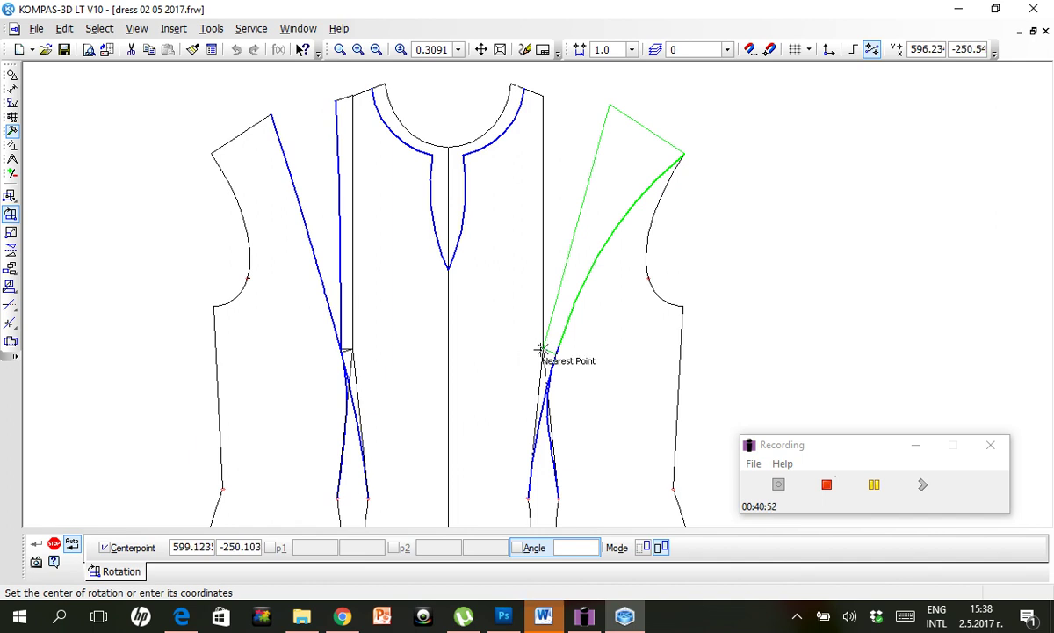
left_click(541, 351)
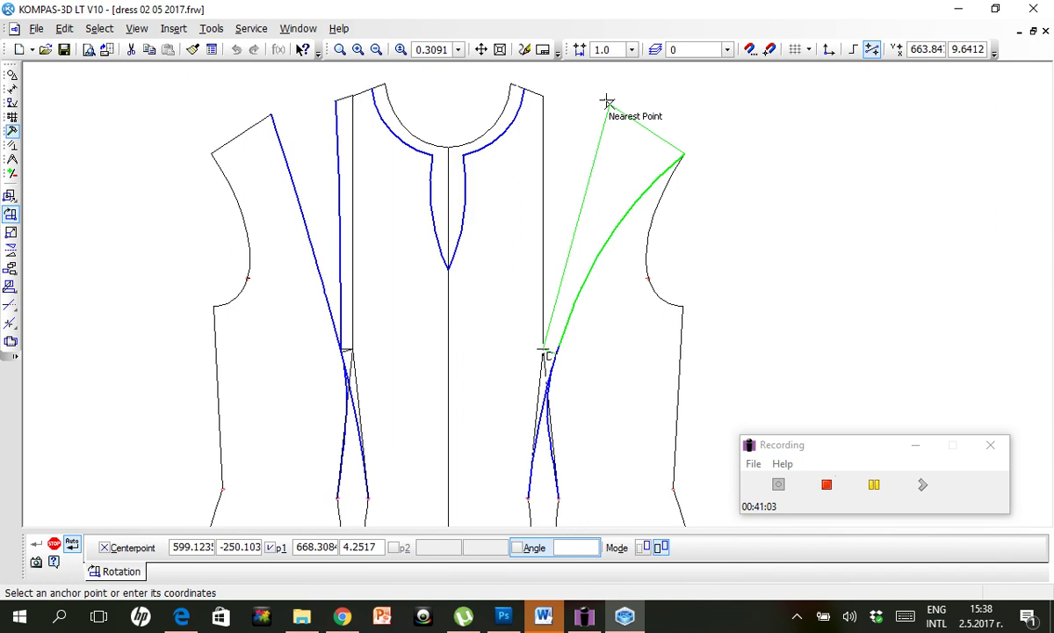
left_click(607, 102)
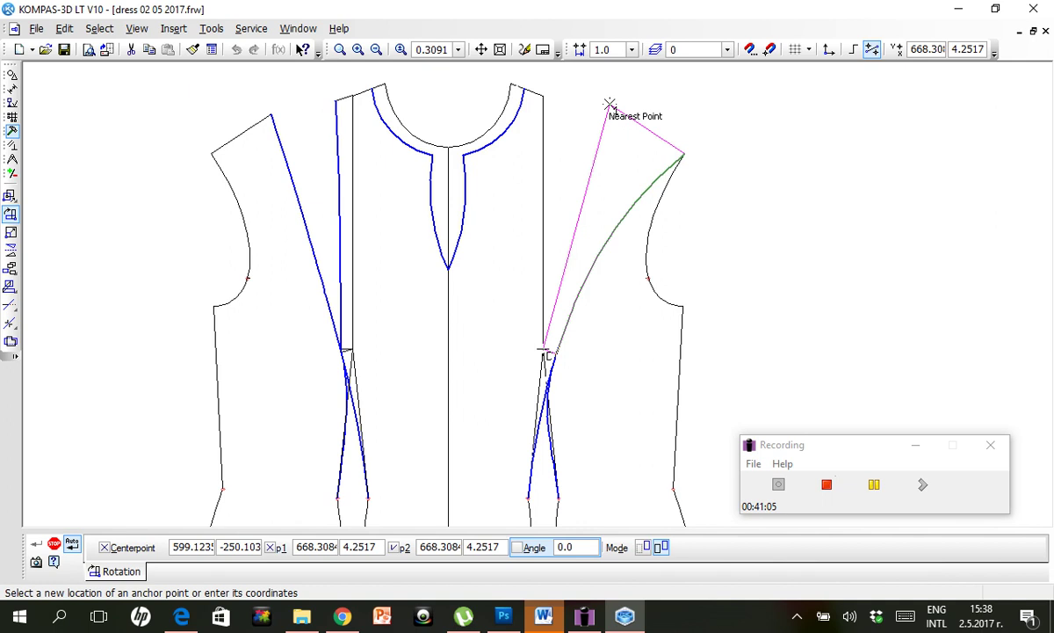
left_click(610, 104)
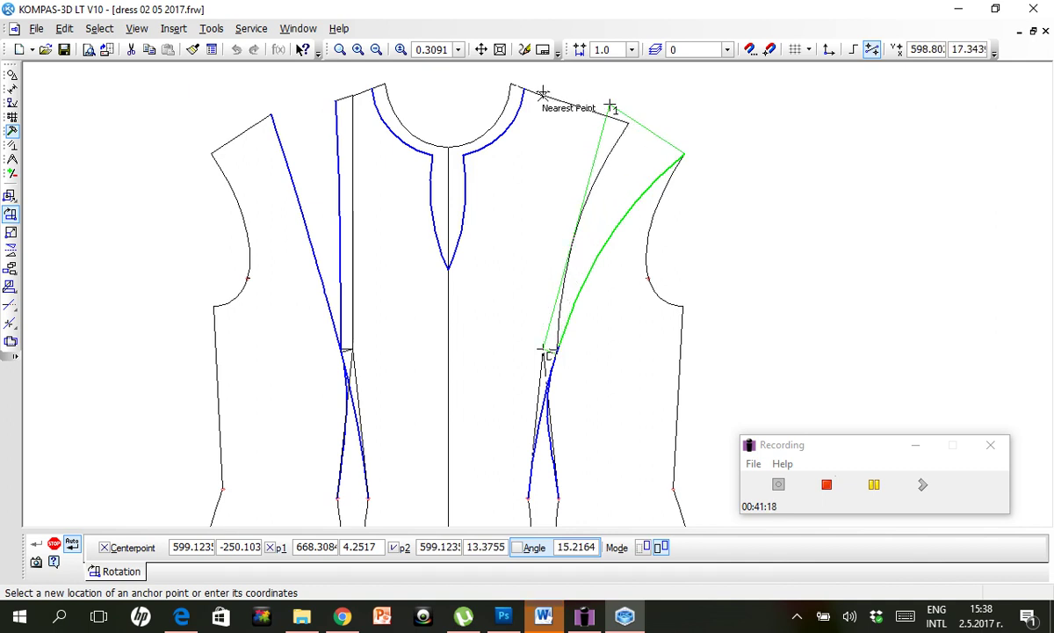
left_click(542, 92)
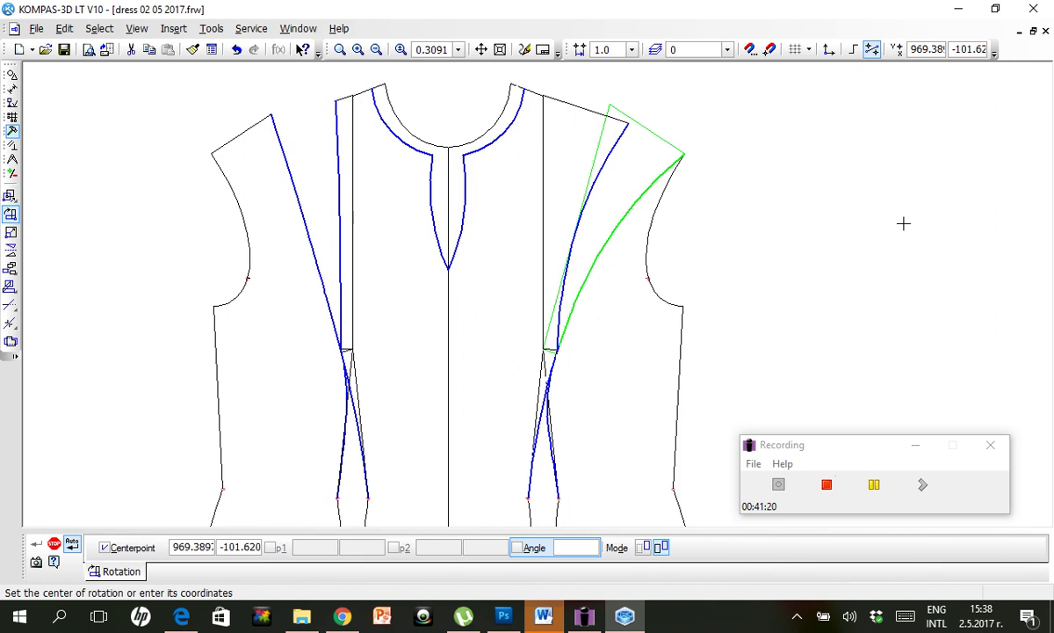
key("Escape")
key("Escape")
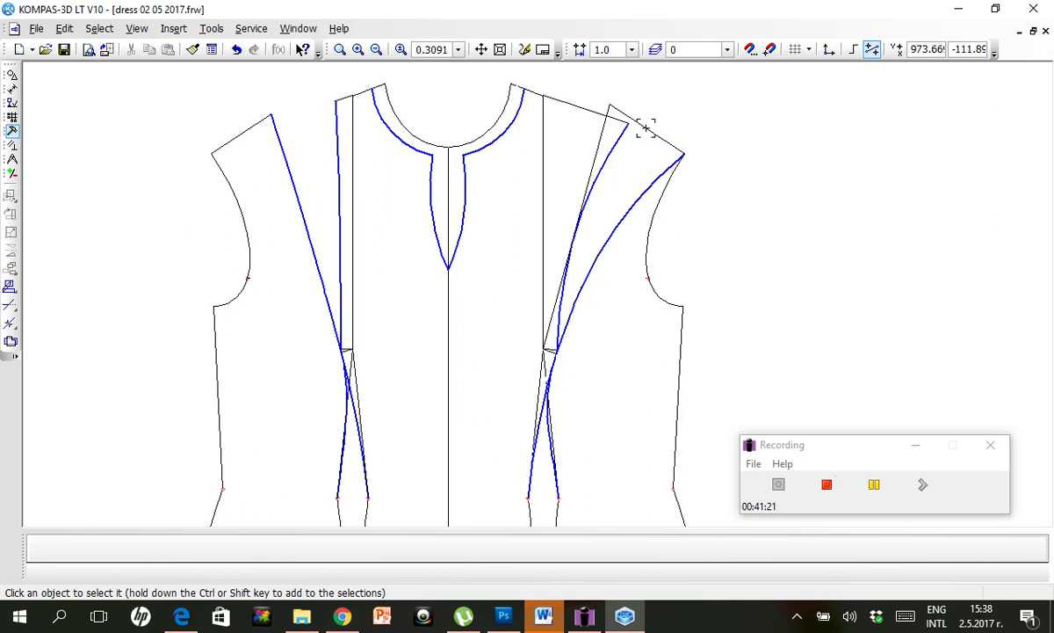
Delete the old outer dart leg and the old shoulder edge.
left_click(597, 138)
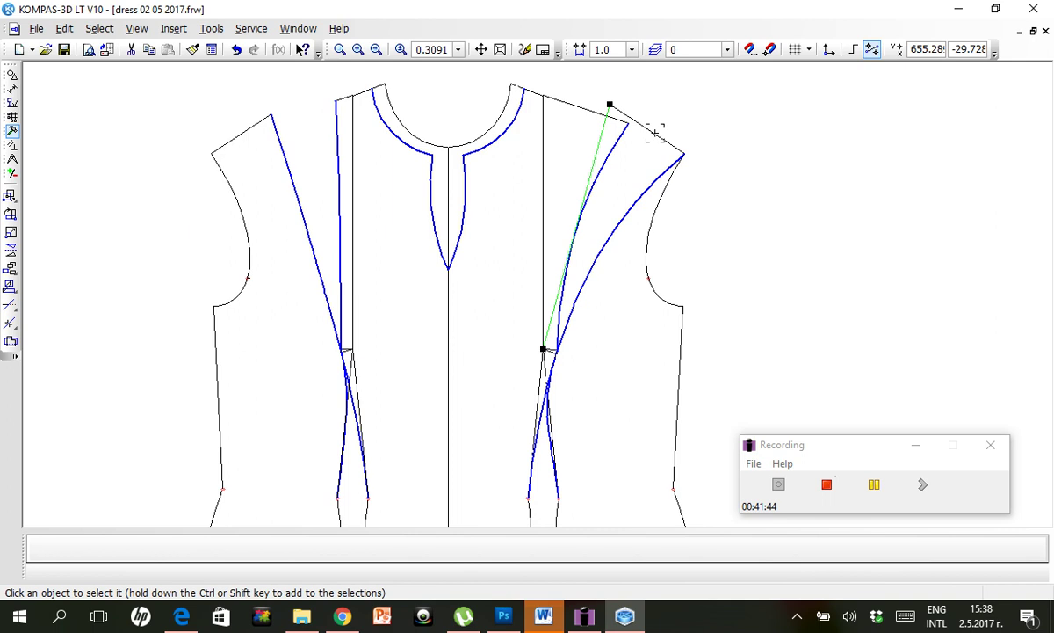
left_click(654, 134, "shift")
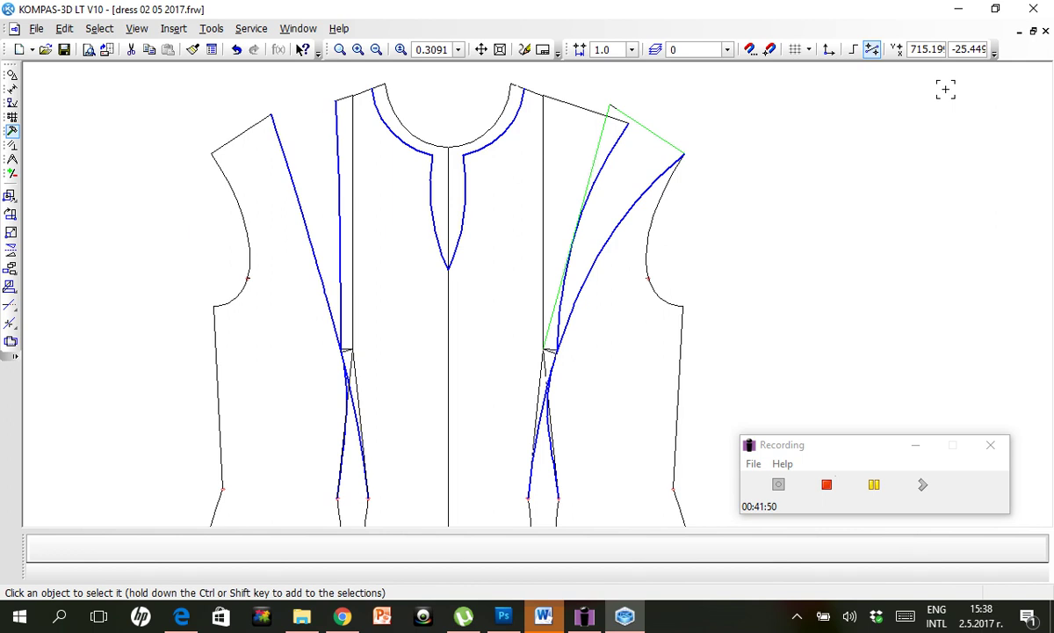
key("Delete")
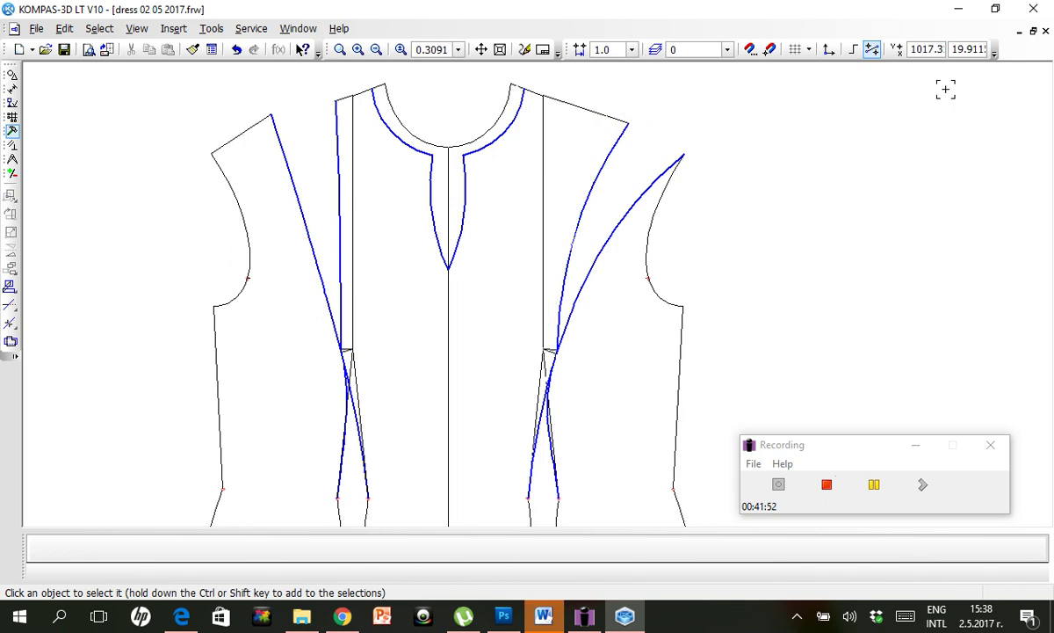